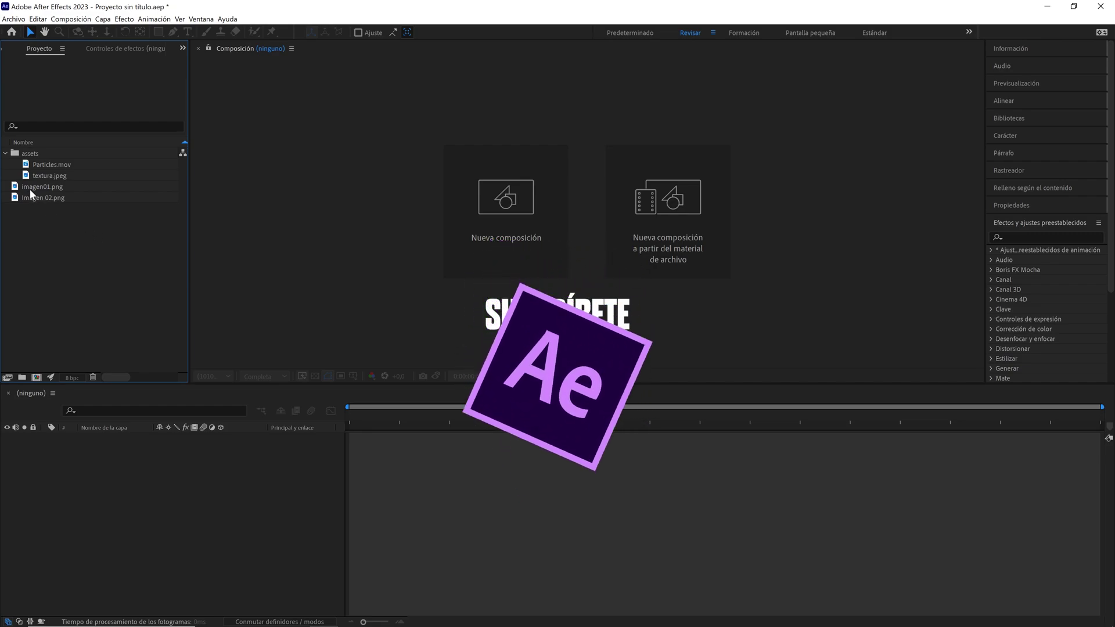
# - Build a new imagen01 composition from the imagen01.png page image
pyautogui.moveTo(31, 187); pyautogui.dragTo(41, 378)
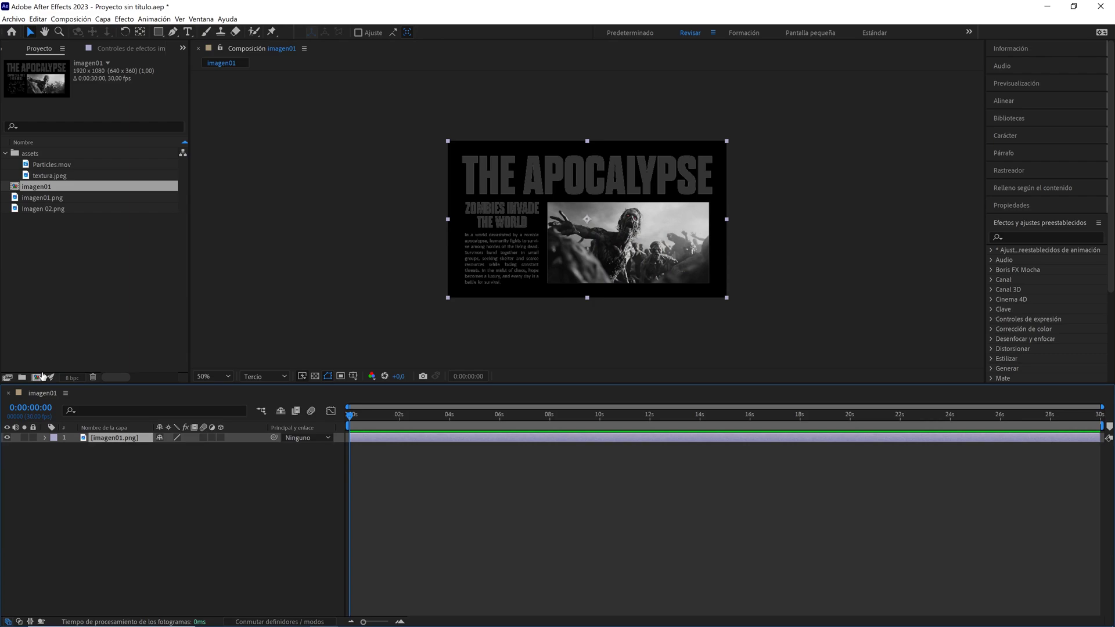
# - Add textura.jpeg fitted to comp width beneath imagen01.png, and set the page to Multiplicar
pyautogui.moveTo(52, 176); pyautogui.dragTo(121, 483)
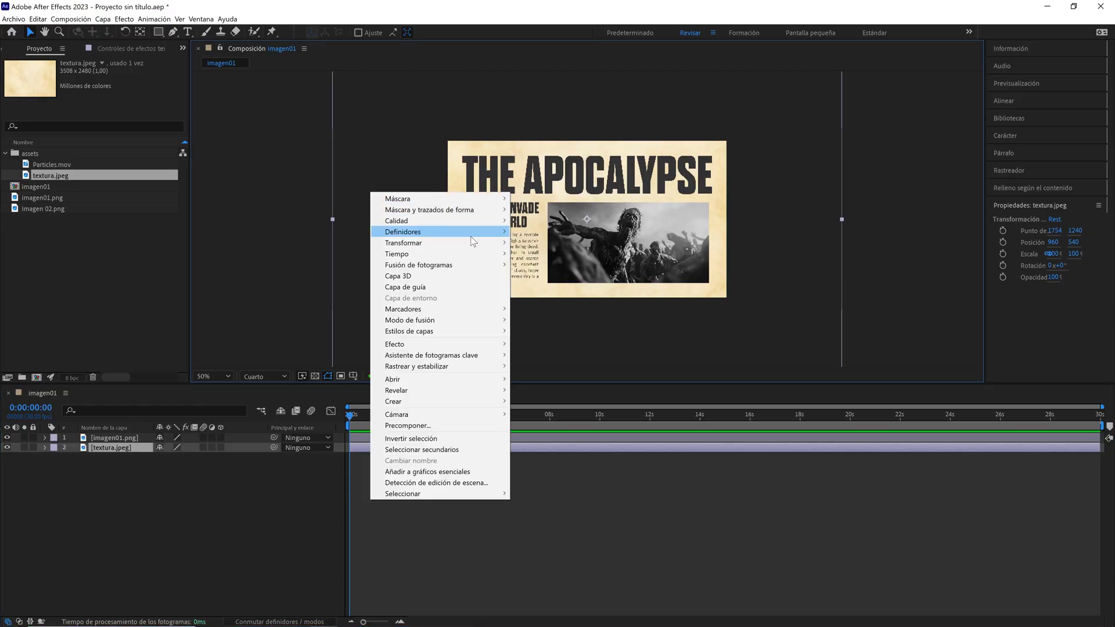
pyautogui.click(469, 241)
pyautogui.click(578, 383)
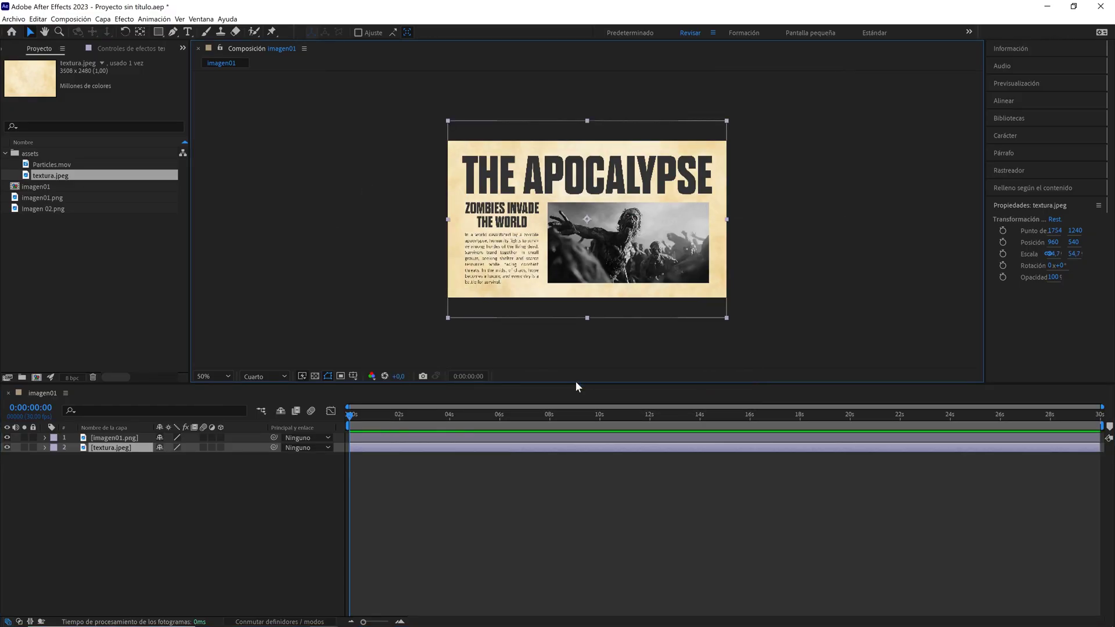
pyautogui.click(127, 437)
pyautogui.press('F4')
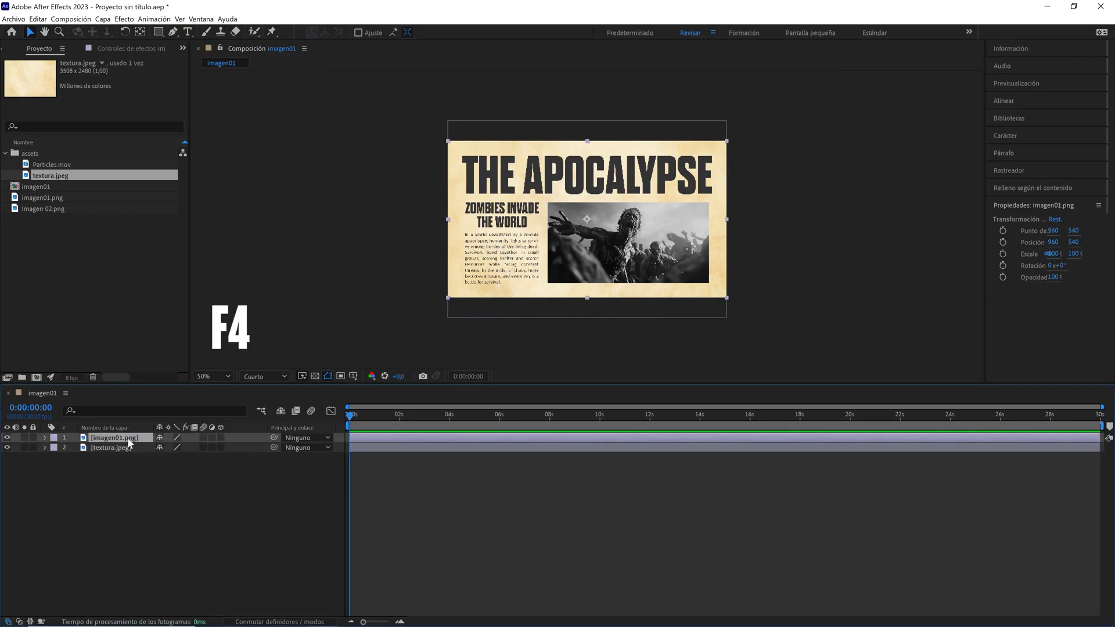
pyautogui.click(166, 439)
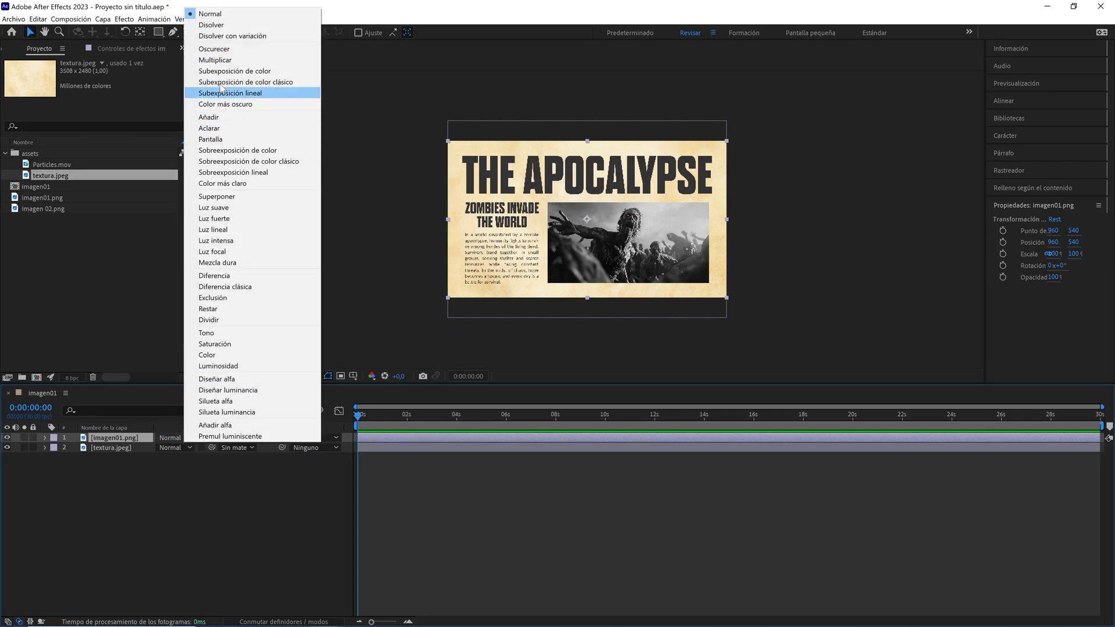
pyautogui.click(220, 62)
# - Add Particles.mov on top in Pantalla mode and preview the opening seconds
pyautogui.click(93, 164)
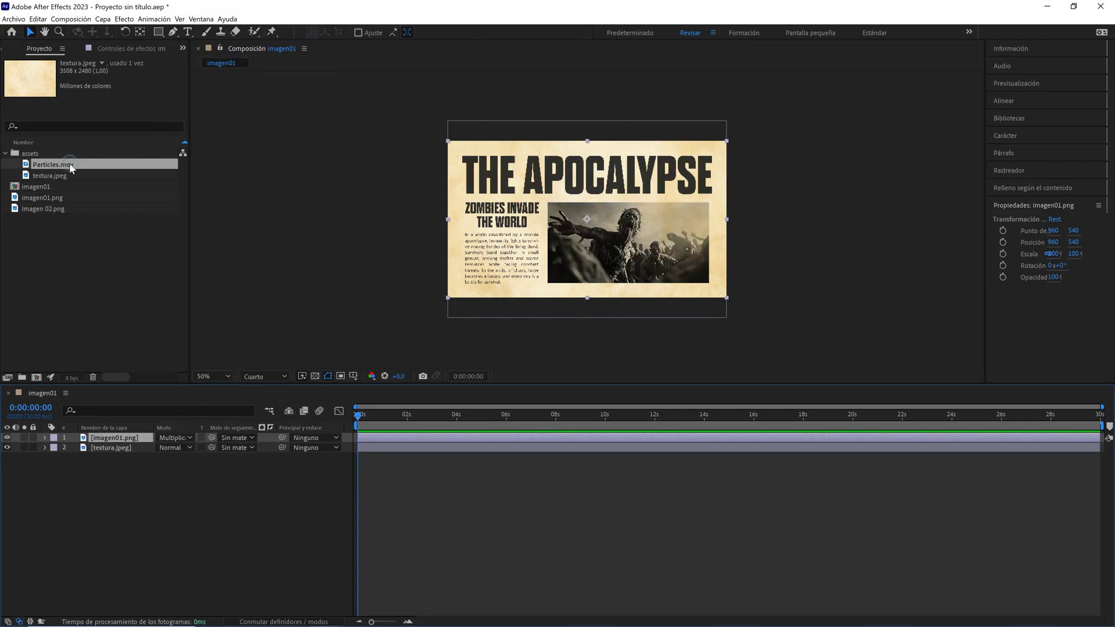
pyautogui.moveTo(142, 431); pyautogui.dragTo(145, 435)
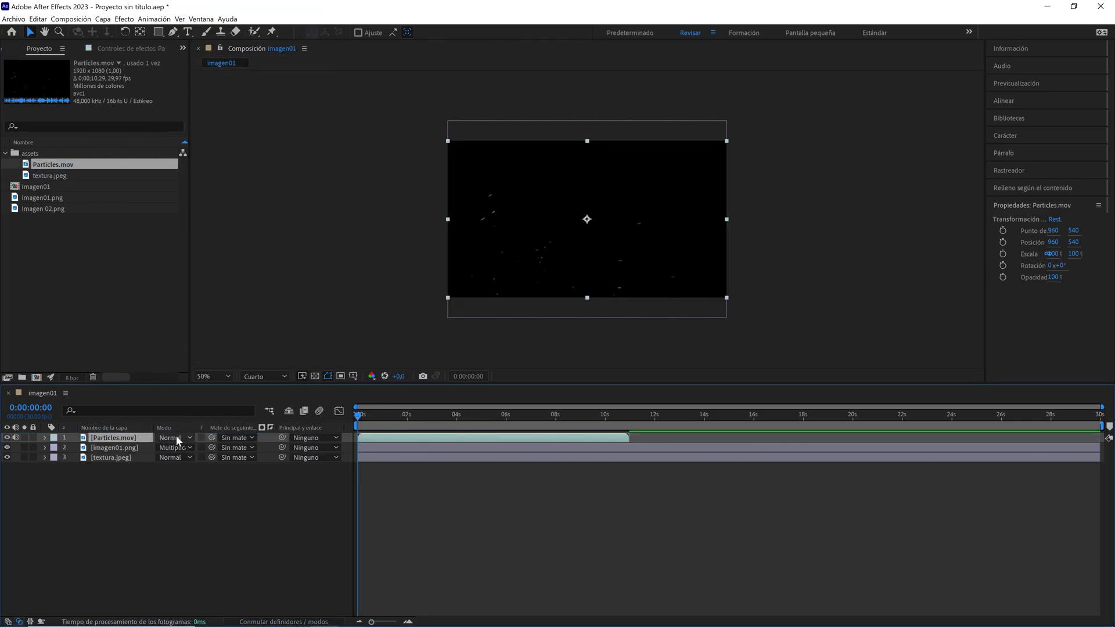
pyautogui.click(172, 438)
pyautogui.click(229, 138)
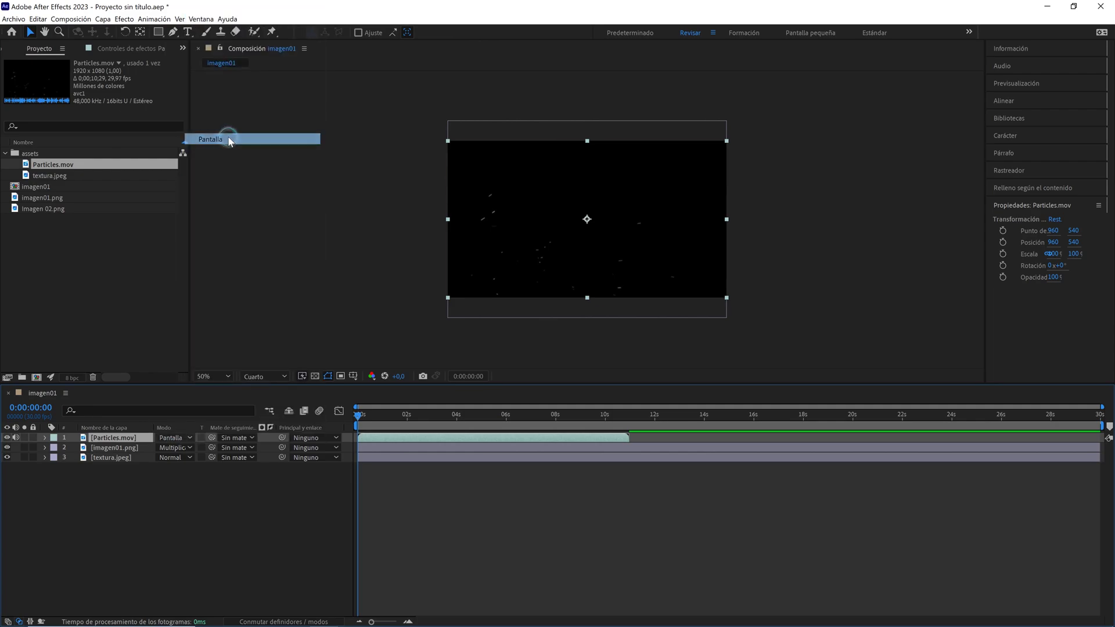
pyautogui.moveTo(356, 417)
pyautogui.mouseDown()
pyautogui.moveTo(381, 417)
pyautogui.moveTo(320, 419)
pyautogui.mouseUp()
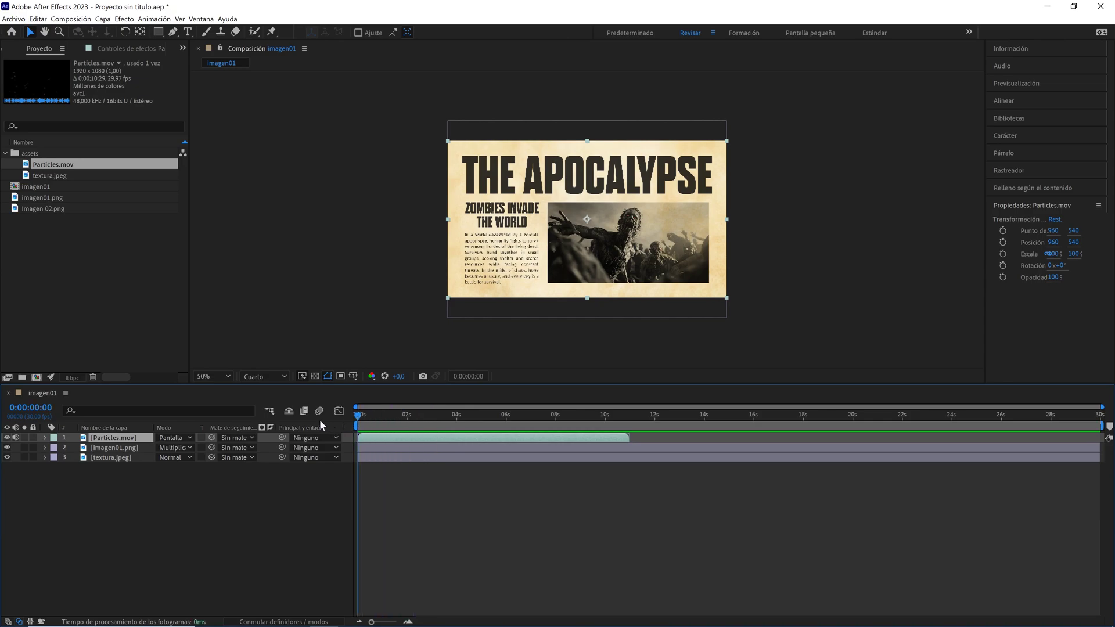
# - Add an adjustment layer and apply Desplazamiento turbulento to it from Effects & Presets
pyautogui.rightClick(156, 499)
pyautogui.moveTo(298, 506)
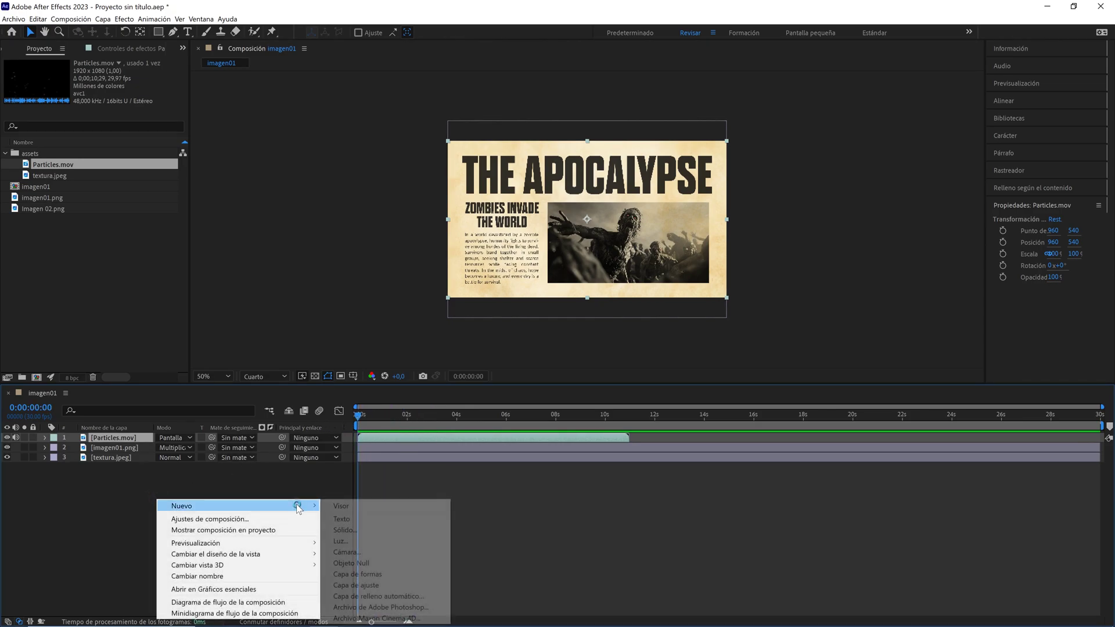
pyautogui.click(385, 585)
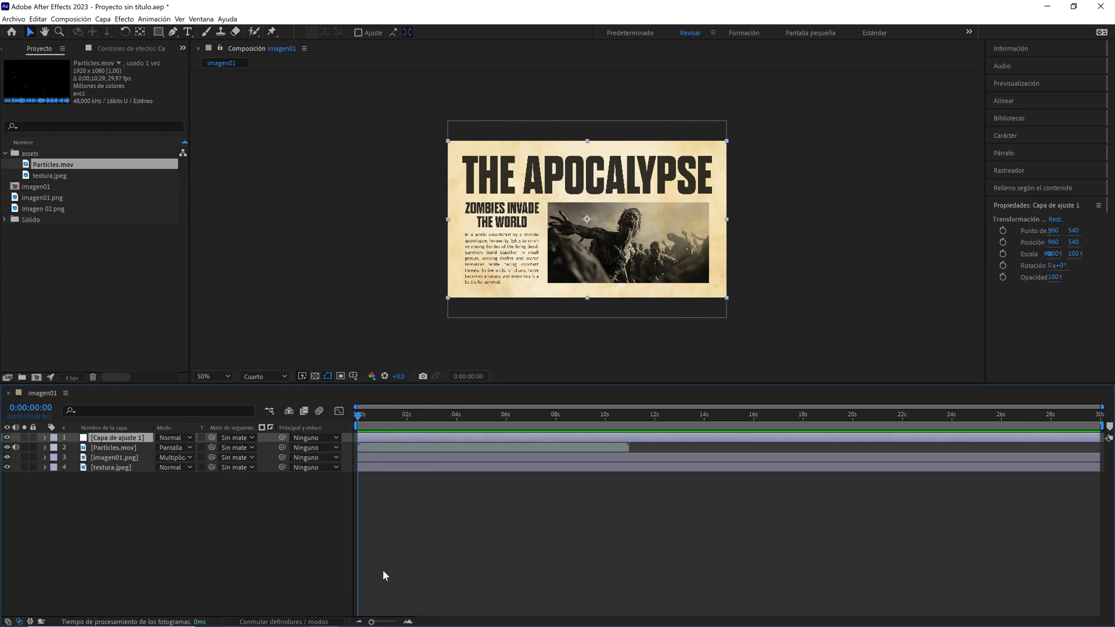
pyautogui.click(201, 19)
pyautogui.click(256, 169)
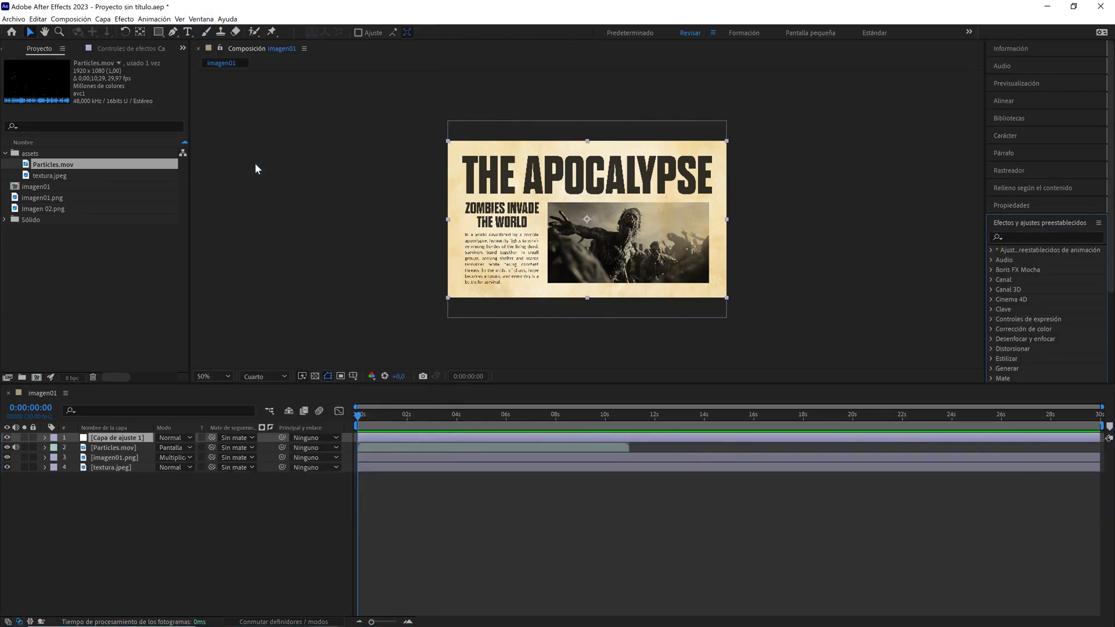
pyautogui.click(1040, 237)
pyautogui.write('des')
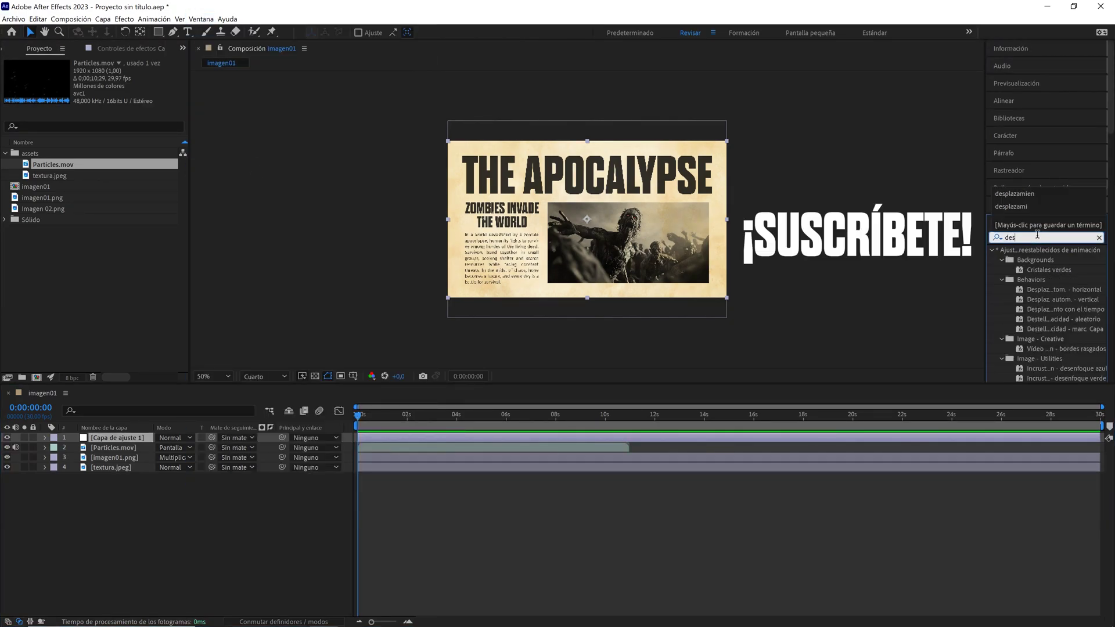
pyautogui.write('plazamien')
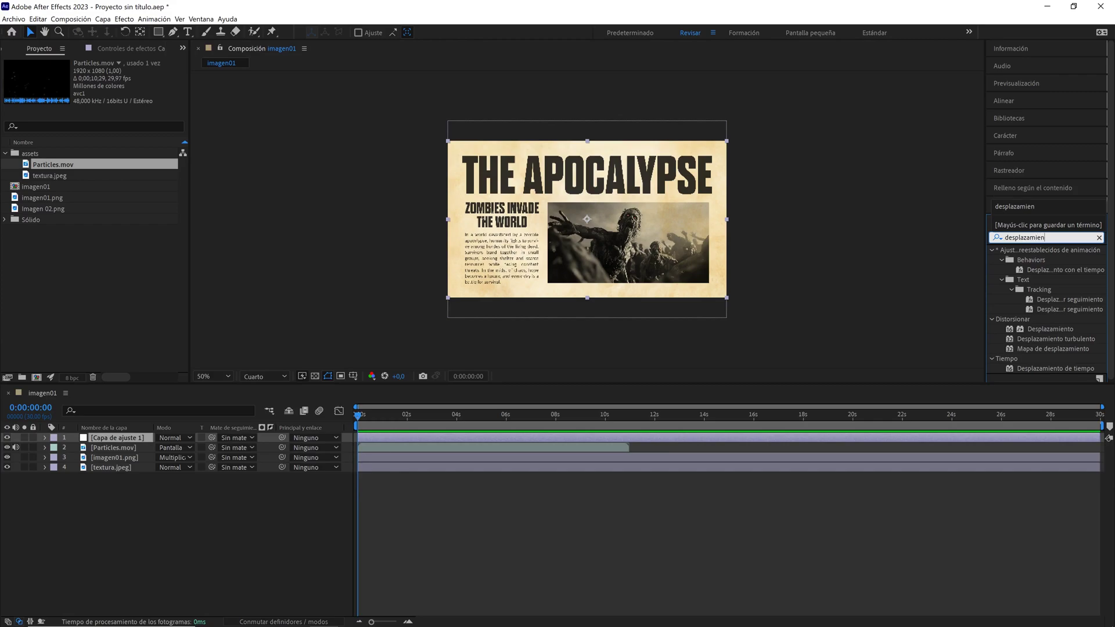
pyautogui.moveTo(1056, 338); pyautogui.dragTo(130, 438)
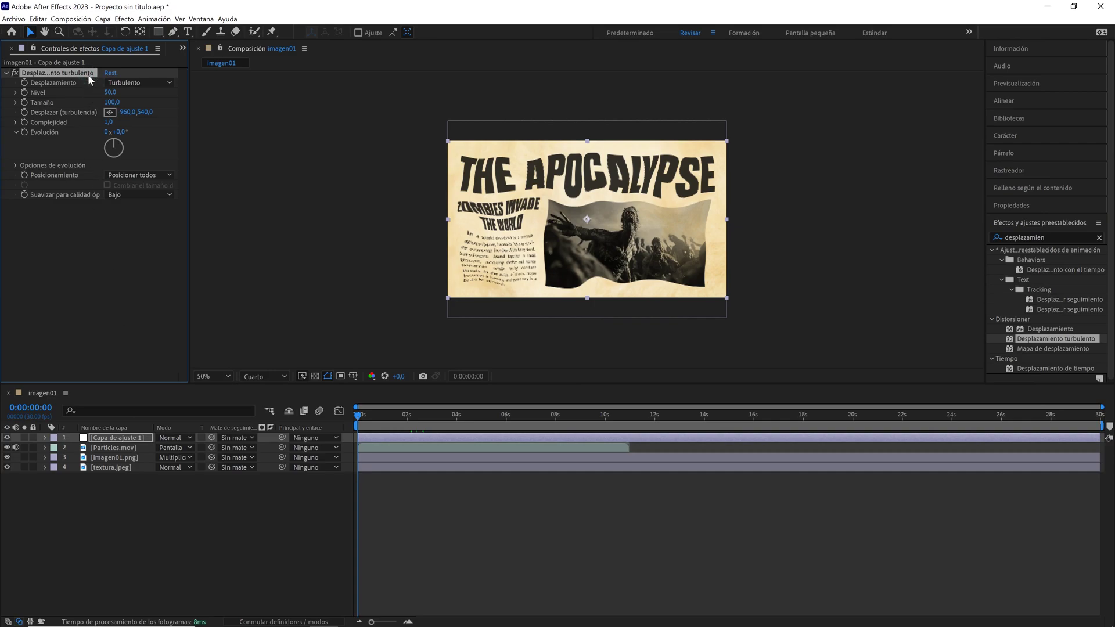
# - Duplicate the turbulence effect, disable the copy, and view the headline at 200%, Full resolution
pyautogui.hotkey('ctrl', 'd')
pyautogui.click(16, 205)
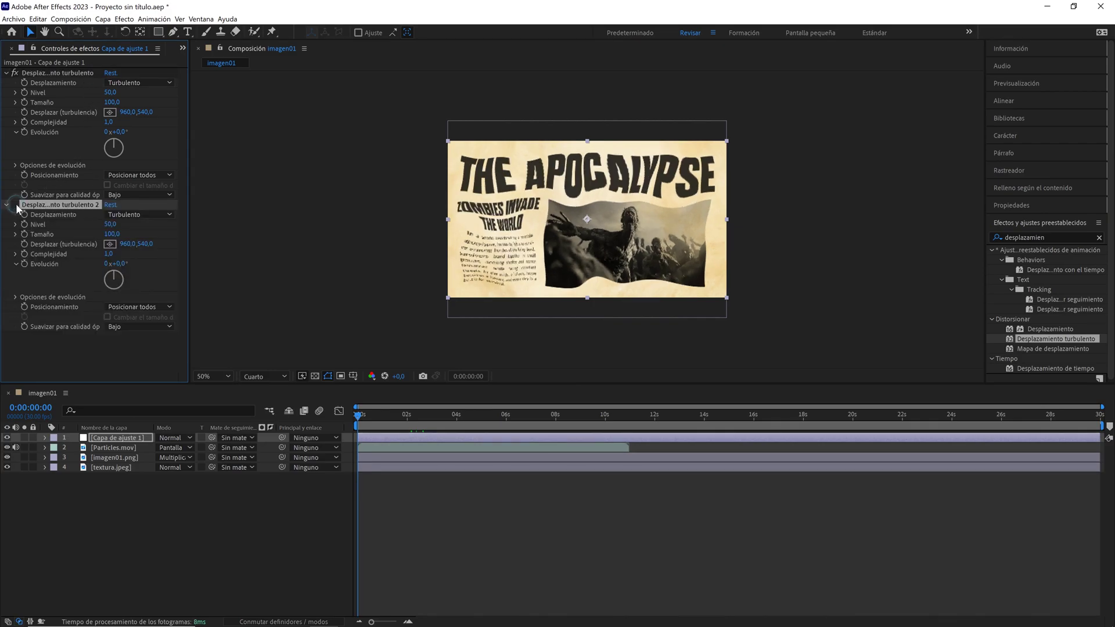
pyautogui.click(229, 377)
pyautogui.click(212, 390)
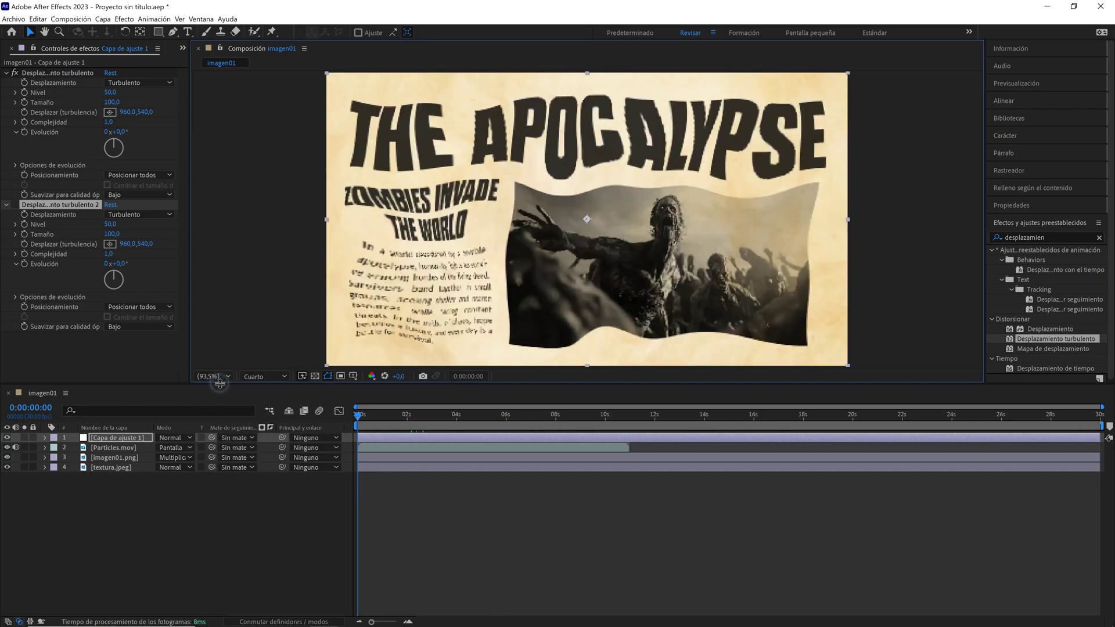
pyautogui.click(264, 376)
pyautogui.click(266, 402)
pyautogui.press('.')
pyautogui.press('.')
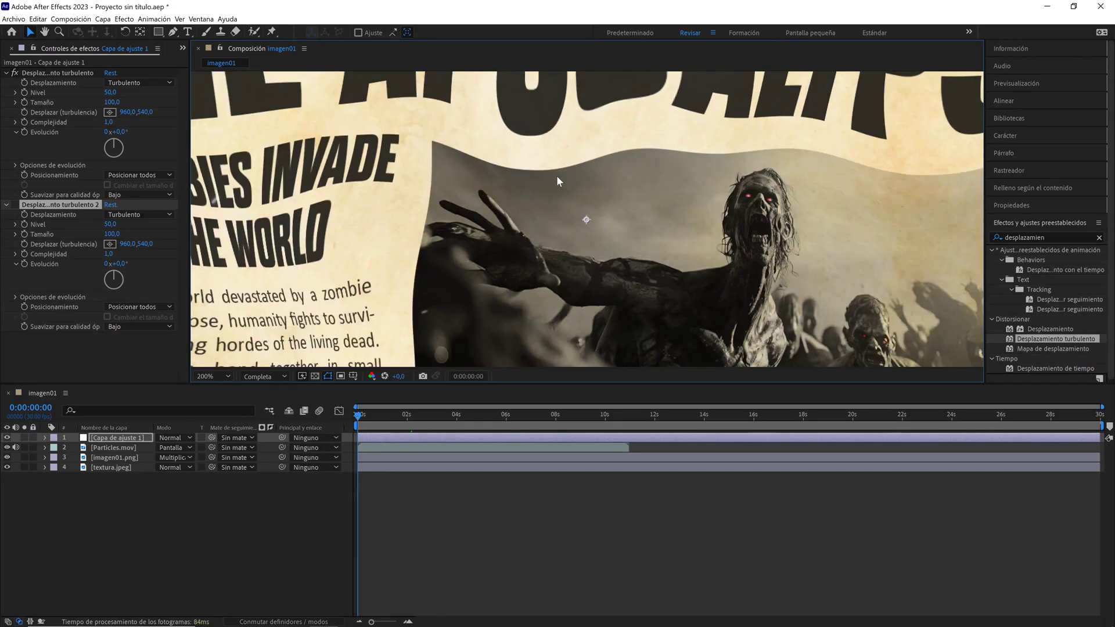
pyautogui.press('h')
pyautogui.moveTo(425, 113); pyautogui.dragTo(537, 251)
# - Set the first turbulence to Desplazamiento cruzado with amount 20 and size 2
pyautogui.press('v')
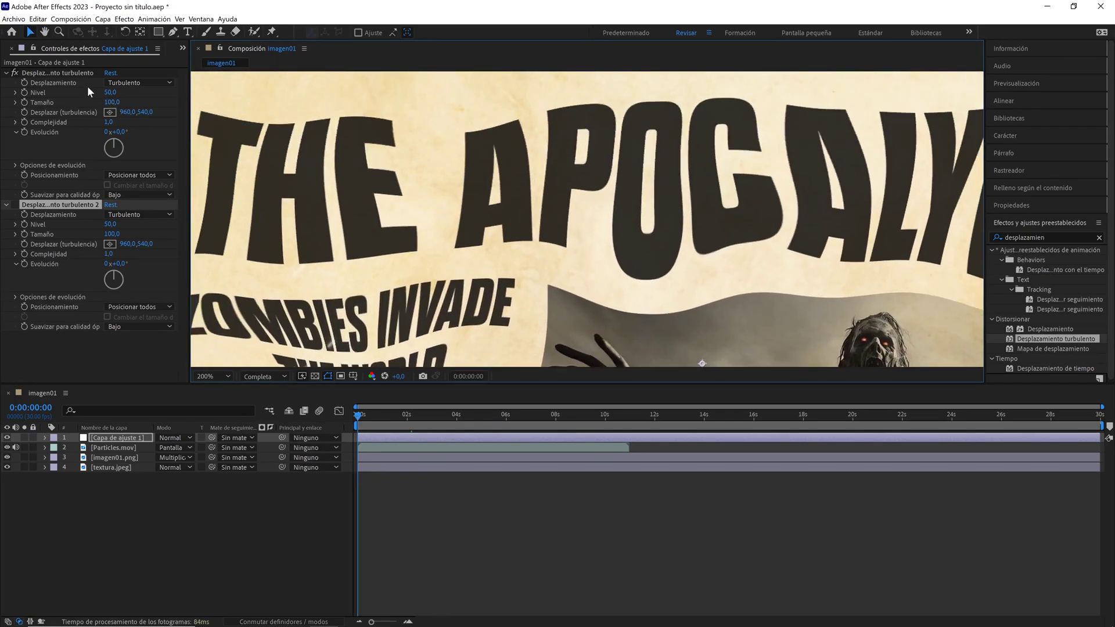
pyautogui.click(80, 74)
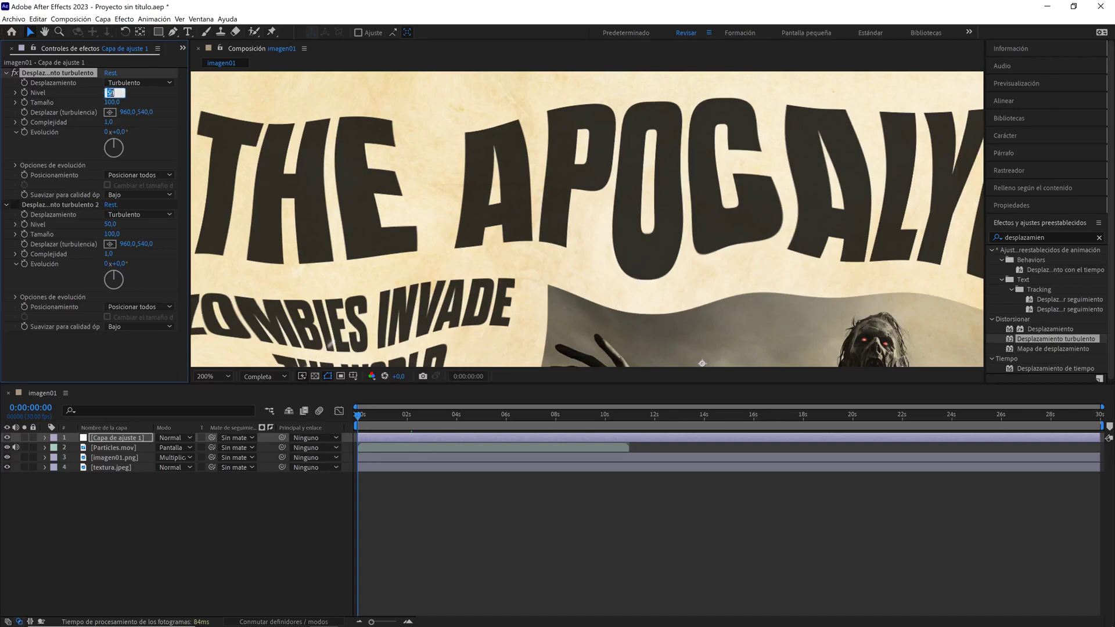
pyautogui.press('Return')
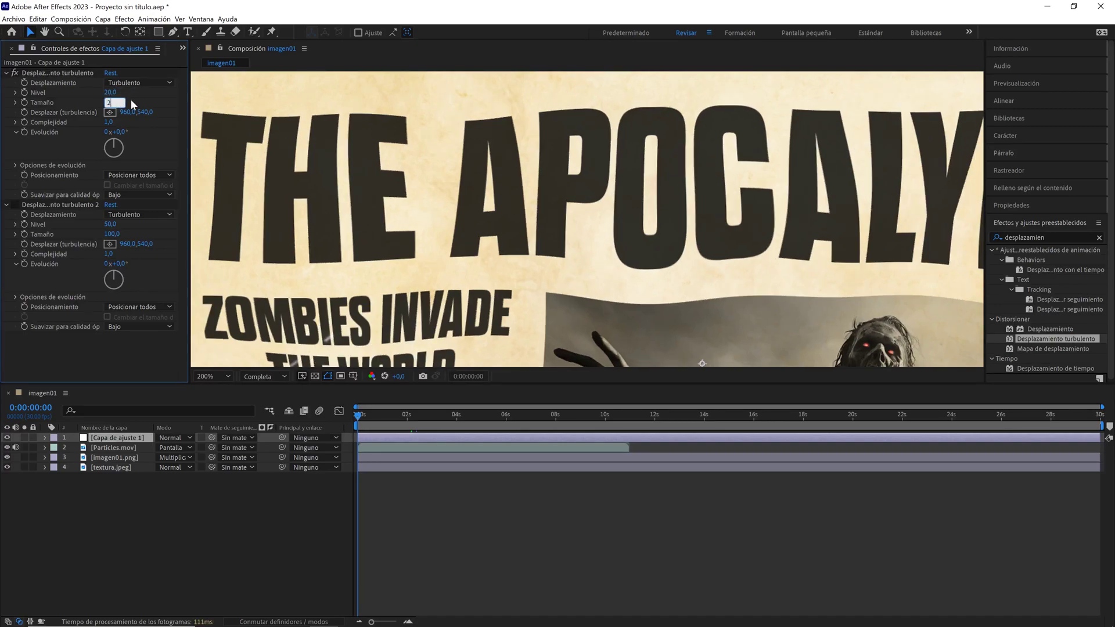
pyautogui.press('Return')
pyautogui.click(135, 82)
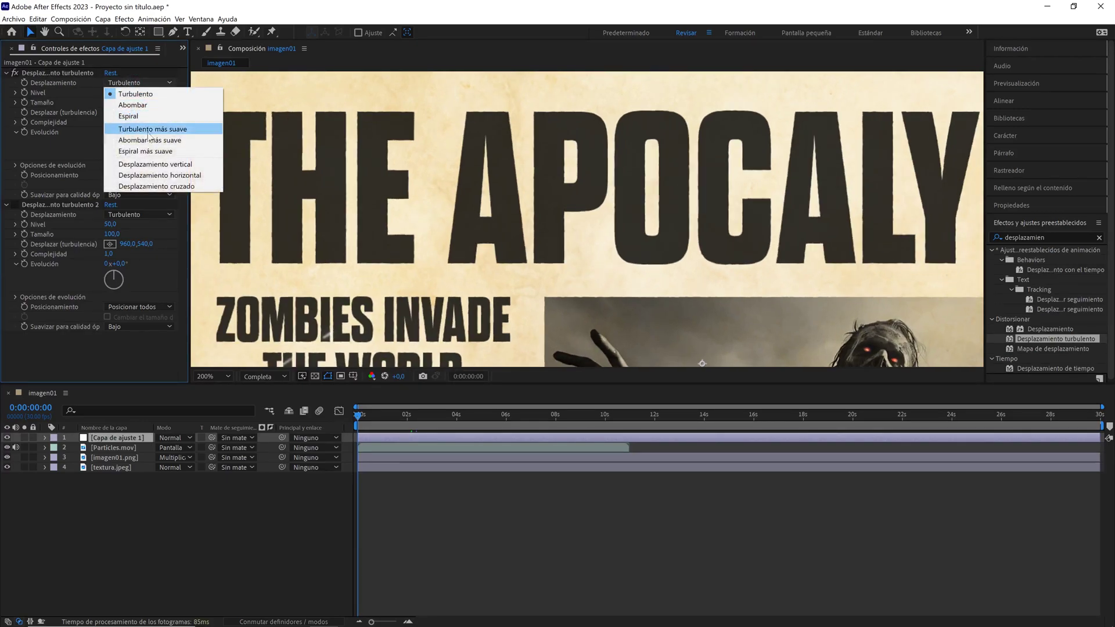
pyautogui.click(150, 186)
pyautogui.scroll(1, 410, 161)
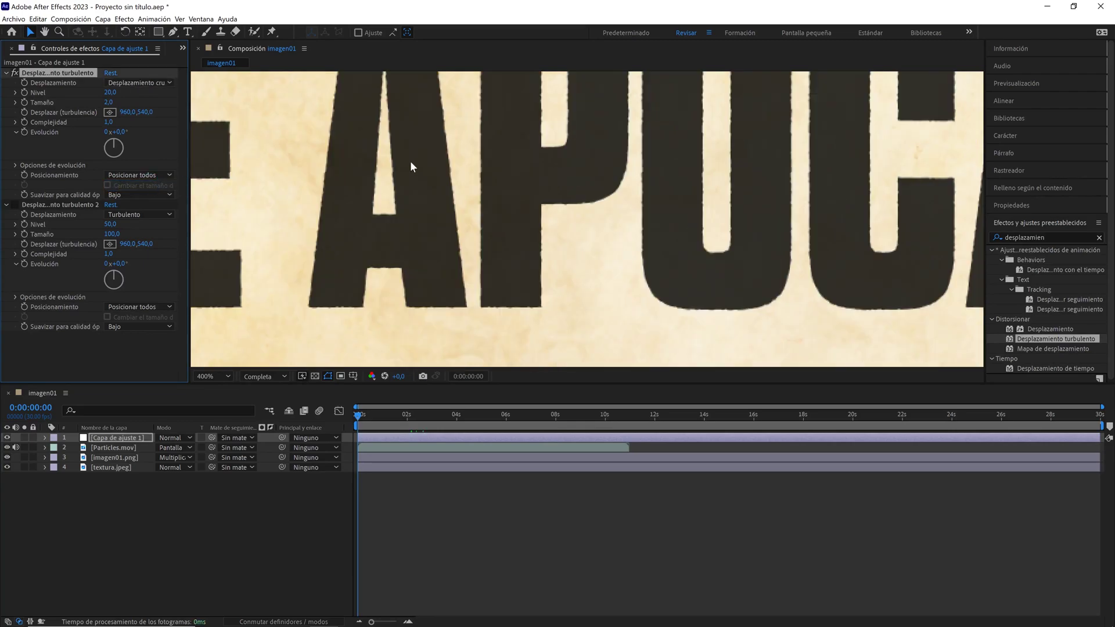
pyautogui.scroll(1, 481, 204)
# - Re-enable the second turbulence effect, set its amount to 4, and view at 100%
pyautogui.press('v')
pyautogui.click(28, 74)
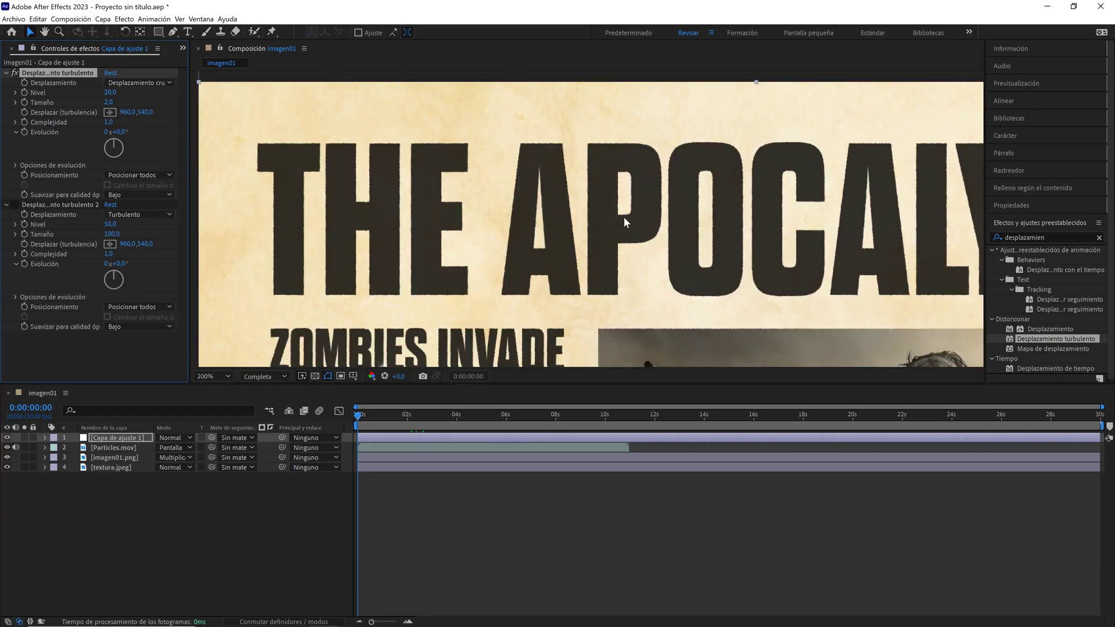
pyautogui.scroll(-3, 624, 218)
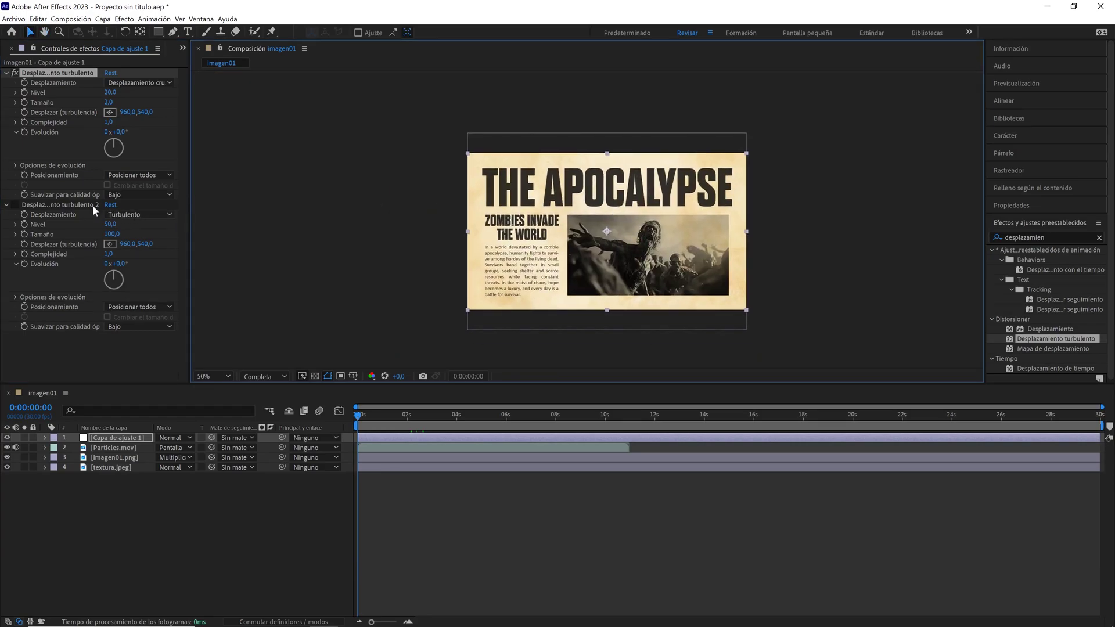
pyautogui.click(46, 204)
pyautogui.click(14, 205)
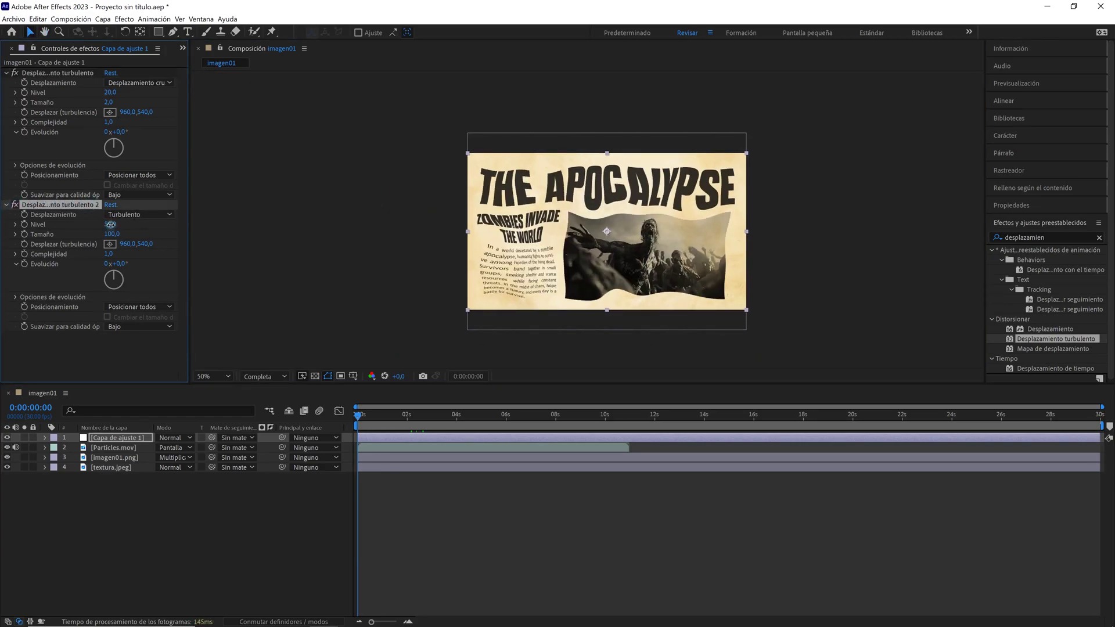
pyautogui.click(110, 225)
pyautogui.write('4')
pyautogui.press('Return')
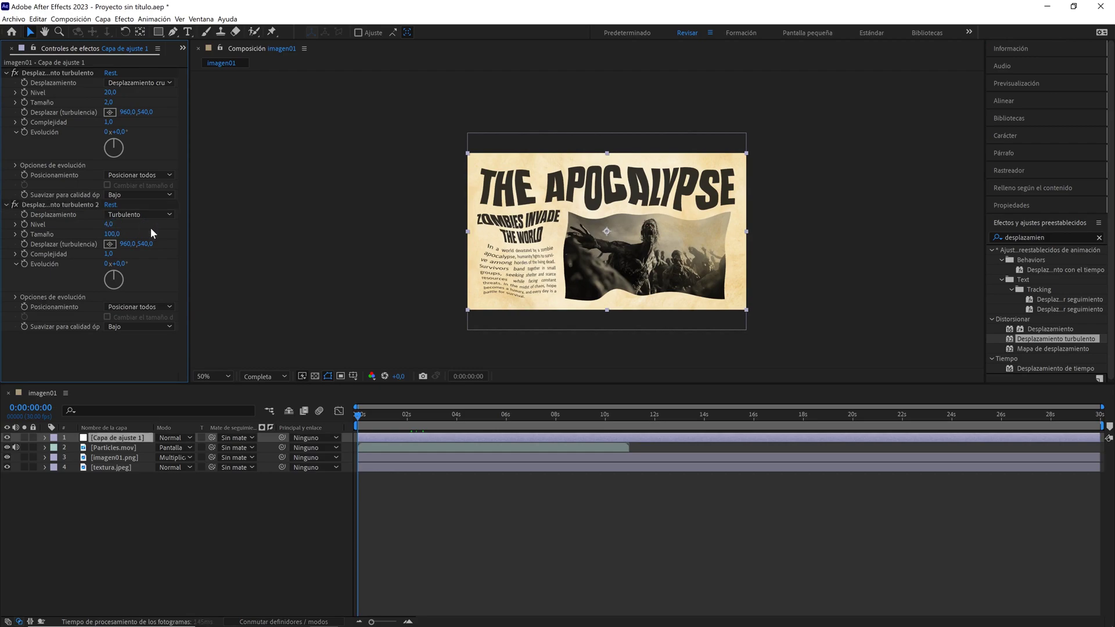
pyautogui.press('/')
pyautogui.press('alt')
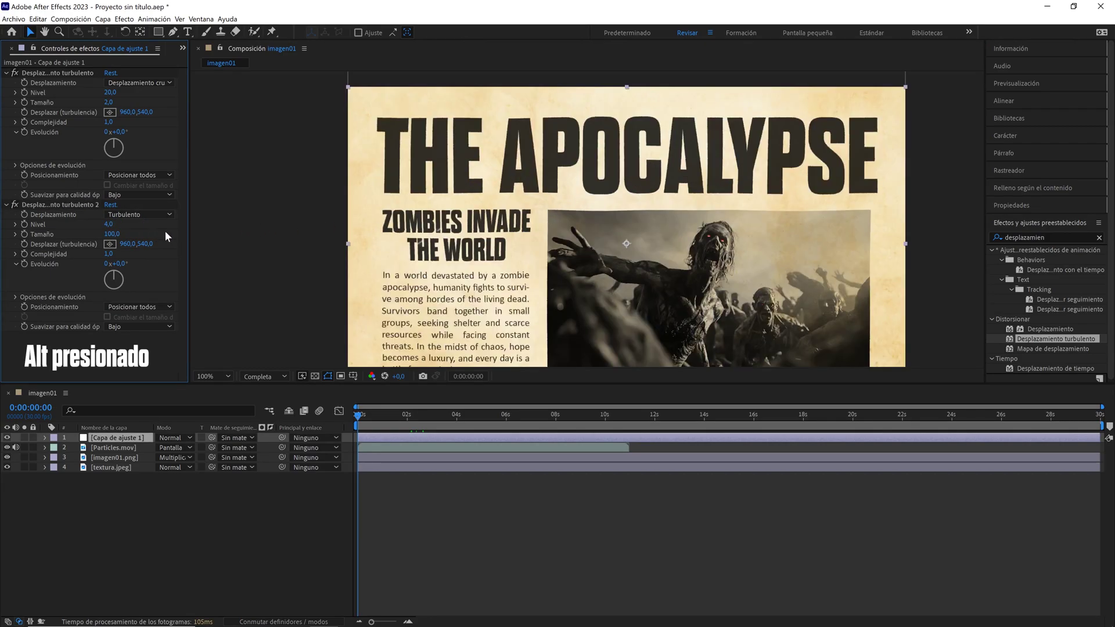
# - Drive the second turbulence's Evolución with the expression time*100
pyautogui.keyDown('alt'); pyautogui.click(24, 263); pyautogui.keyUp('alt')
pyautogui.write('time')
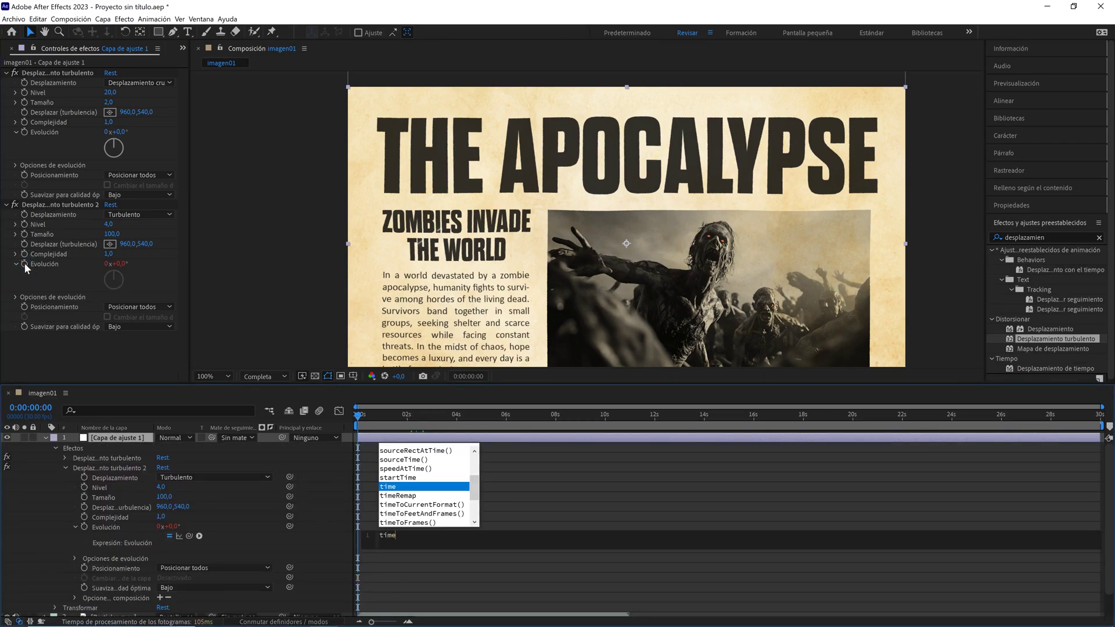
pyautogui.write('*')
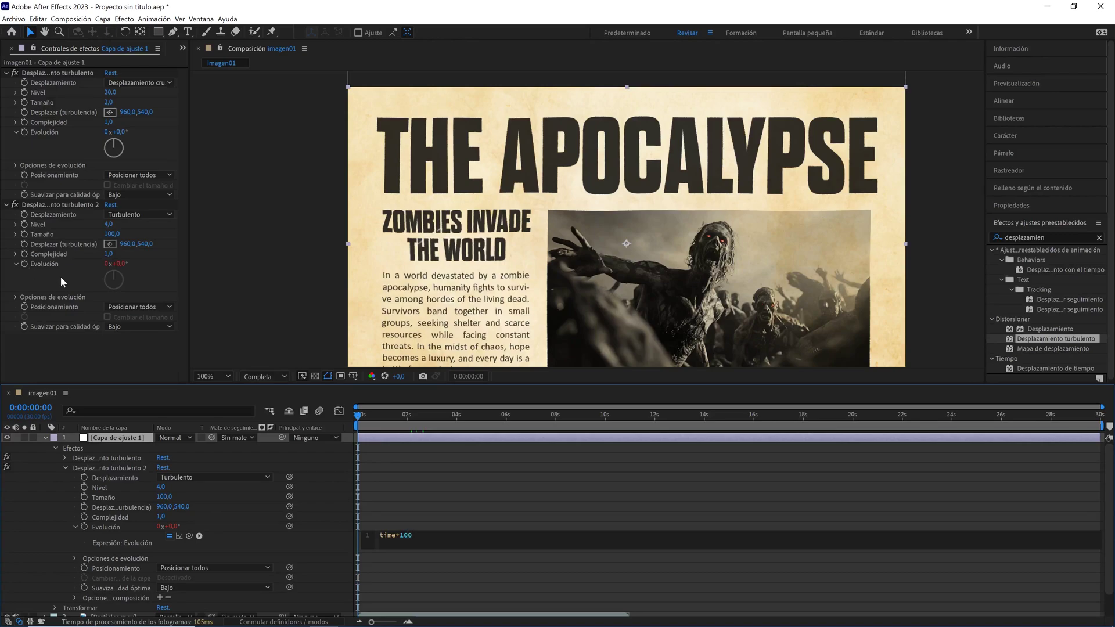
pyautogui.click(426, 468)
# - Preview the animation at 50% zoom and Quarter resolution, then return near the start
pyautogui.press(',')
pyautogui.press(',')
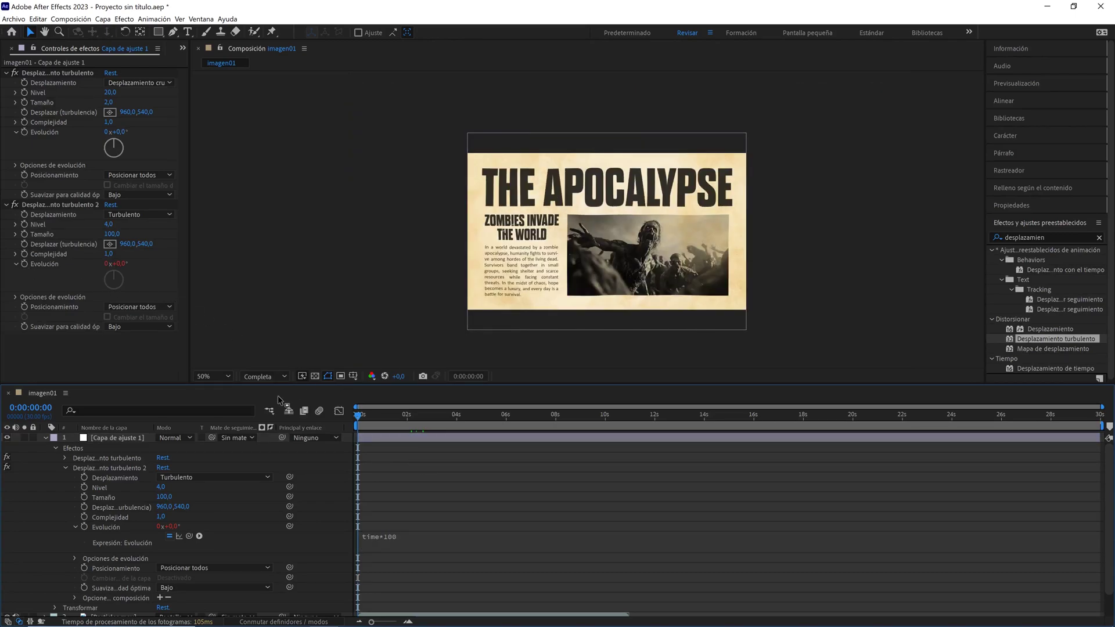
pyautogui.click(258, 377)
pyautogui.click(276, 439)
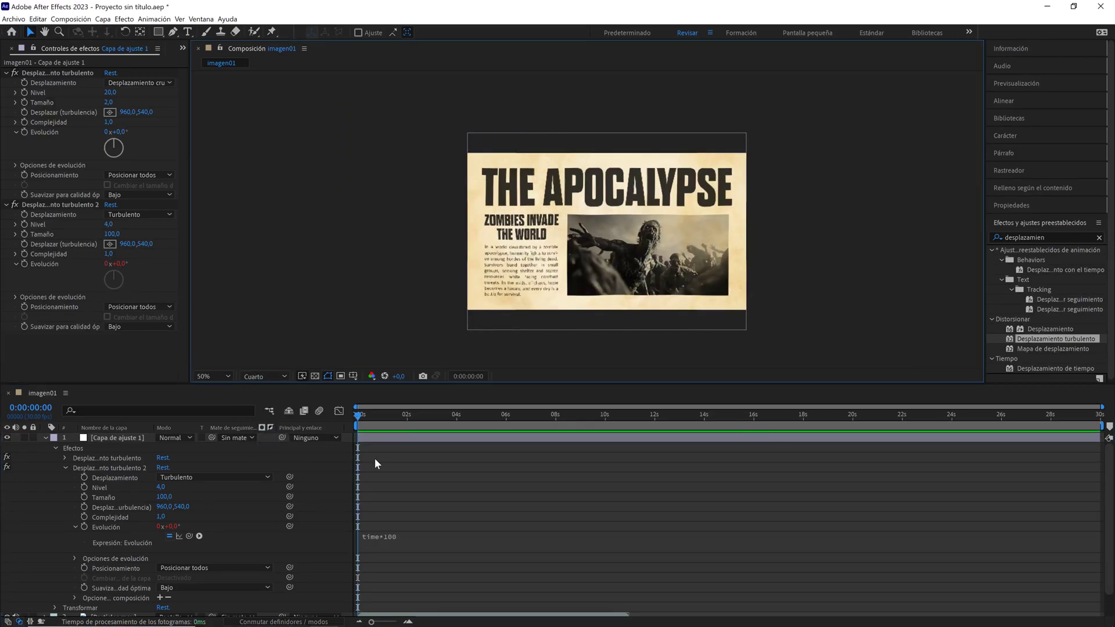
pyautogui.press('space')
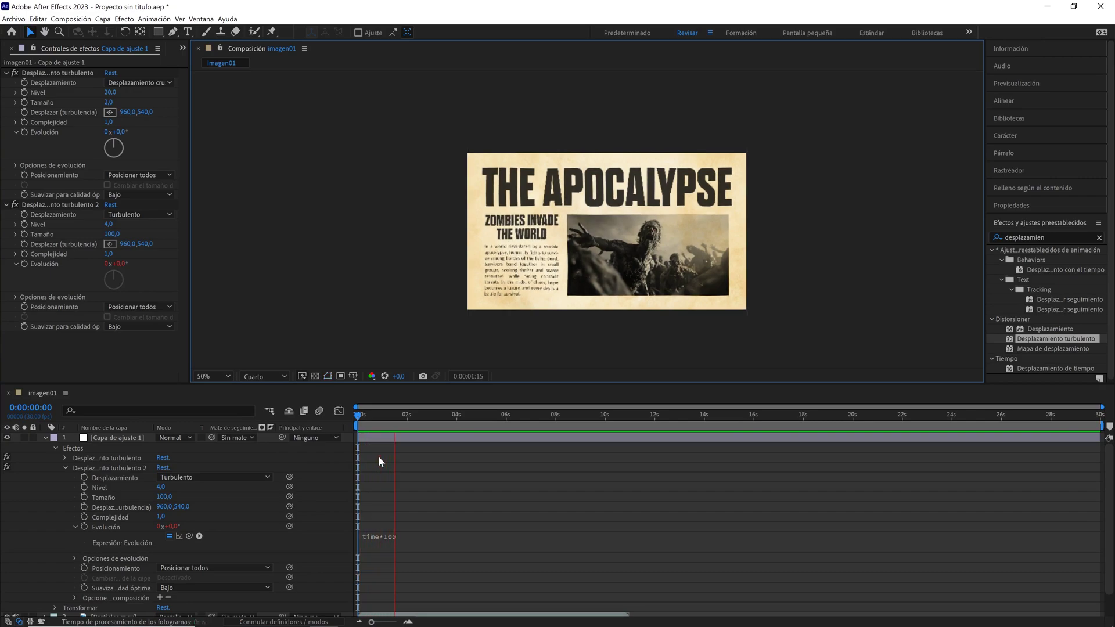
pyautogui.moveTo(429, 415); pyautogui.dragTo(345, 423)
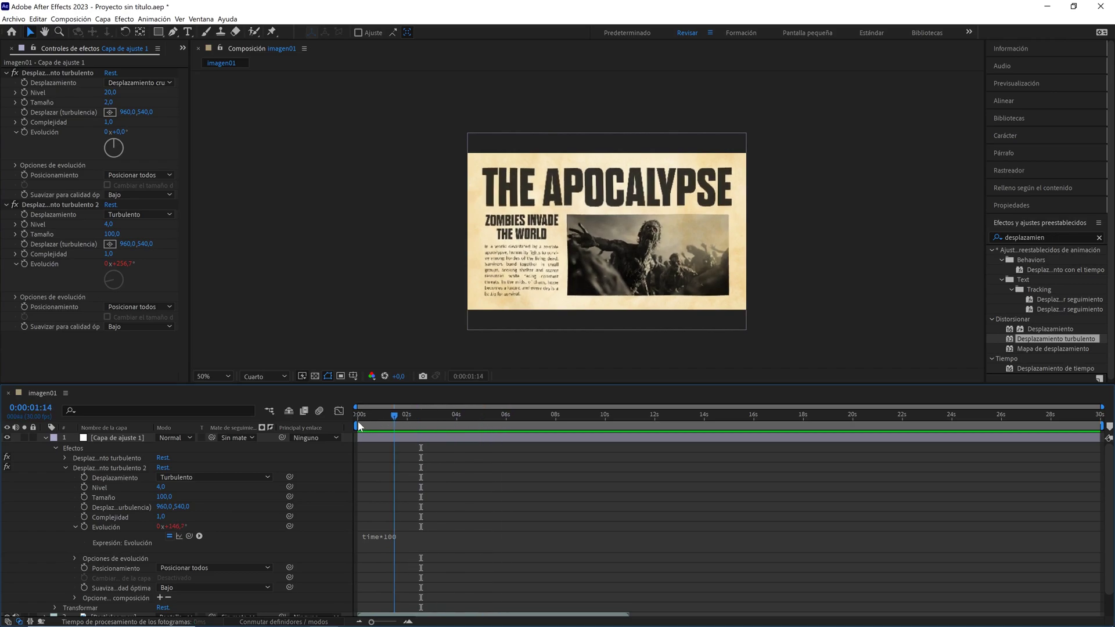
# - In the Project panel, add a folder named composiciones and move the imagen01 comp into it
pyautogui.click(45, 438)
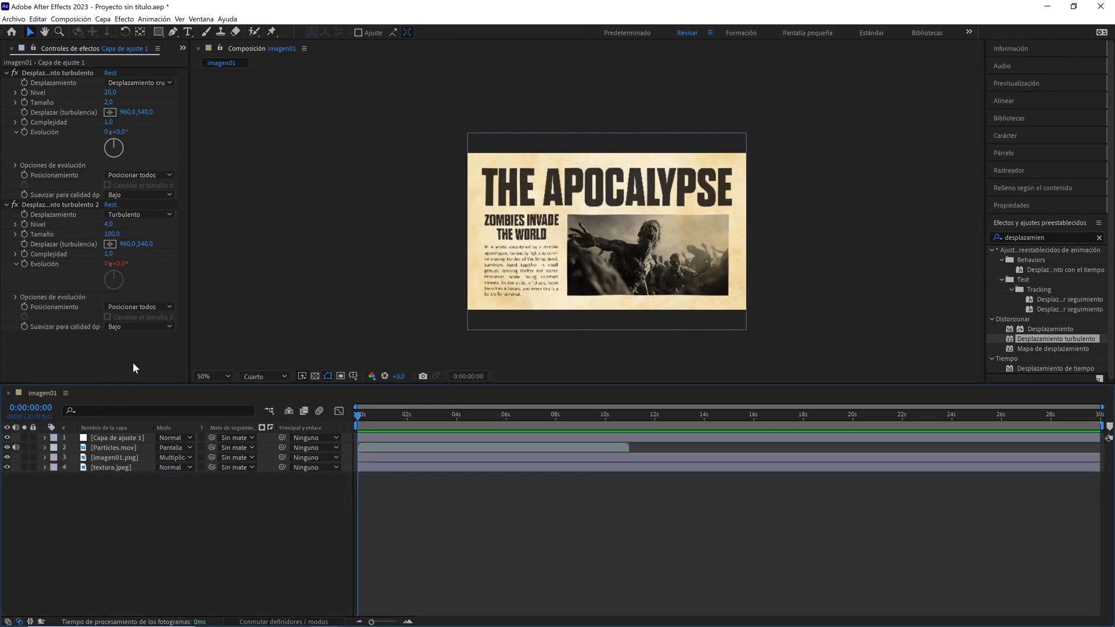
pyautogui.click(142, 347)
pyautogui.click(182, 47)
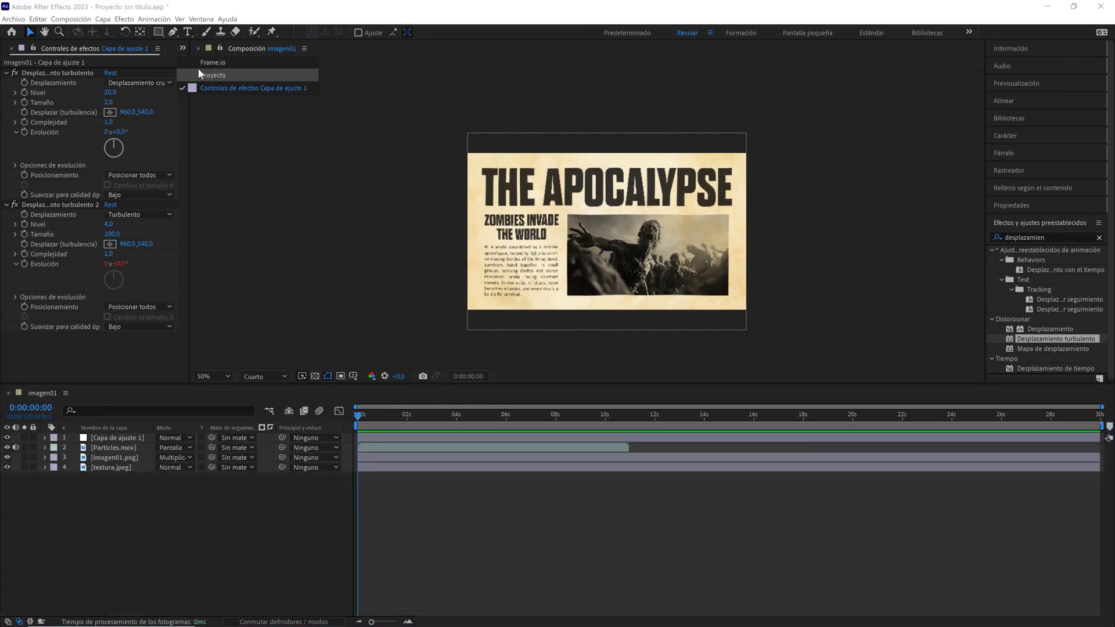
pyautogui.click(198, 69)
pyautogui.click(94, 248)
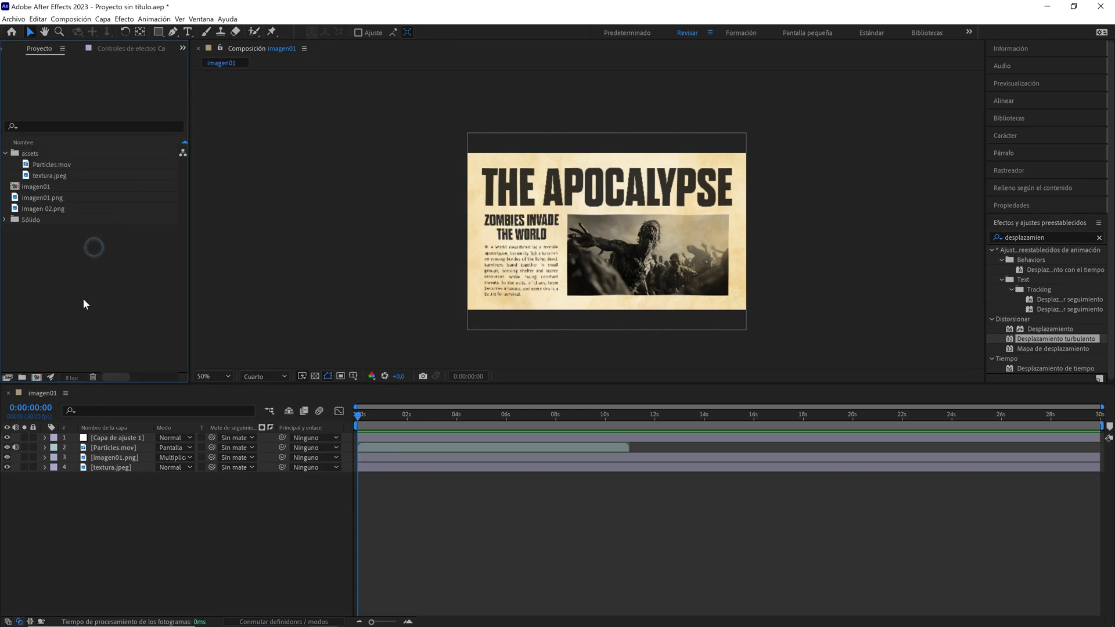
pyautogui.click(23, 378)
pyautogui.write('composiciones')
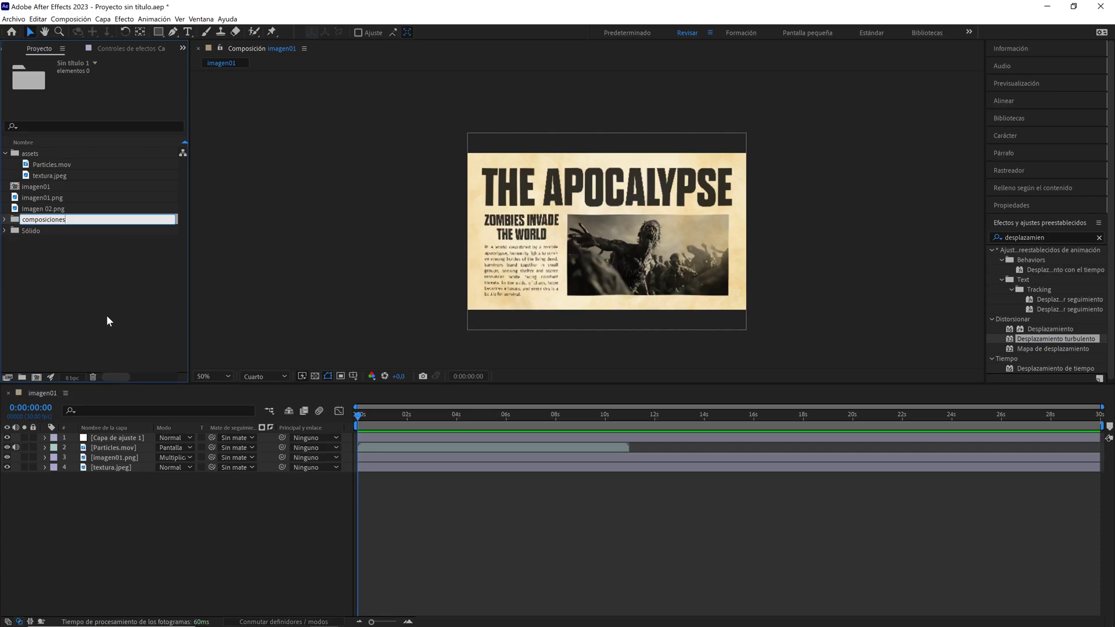
pyautogui.click(107, 319)
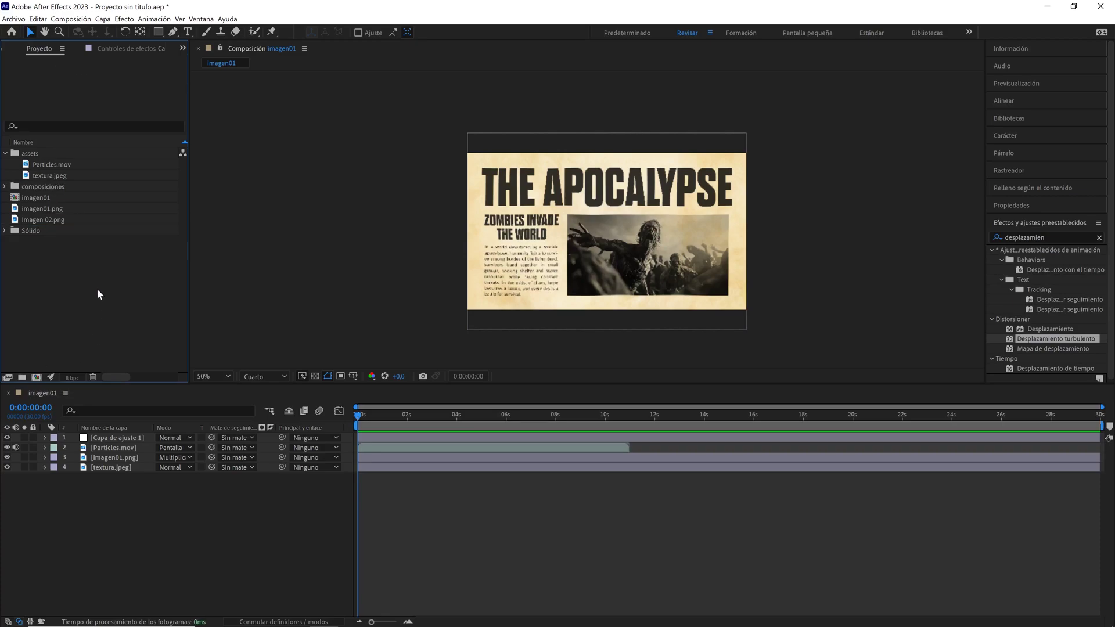
pyautogui.moveTo(33, 203); pyautogui.dragTo(49, 192)
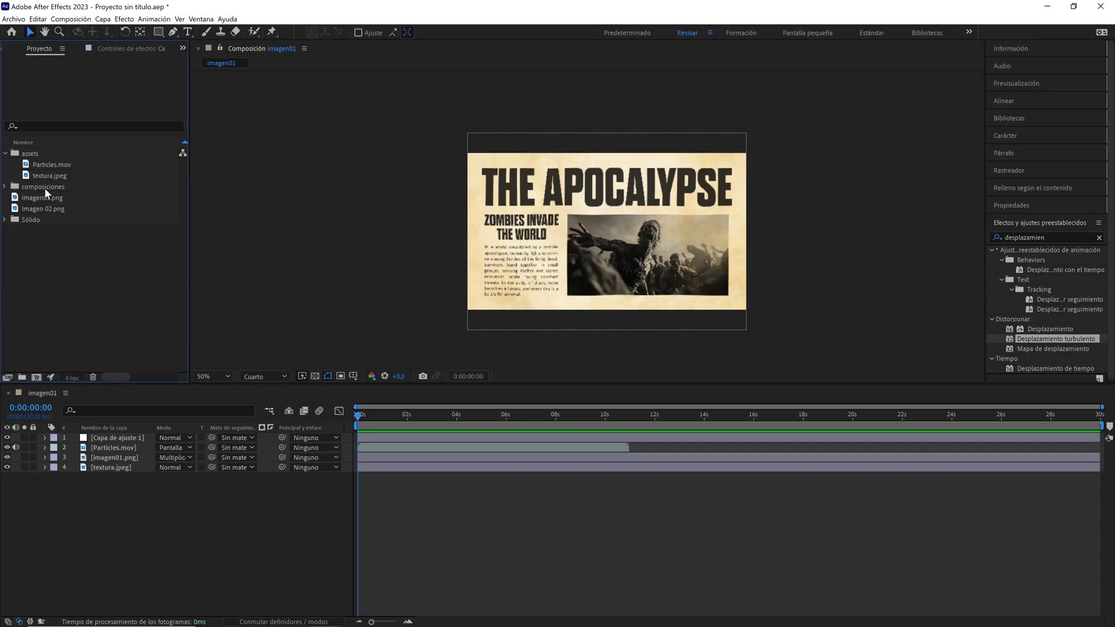
pyautogui.click(71, 19)
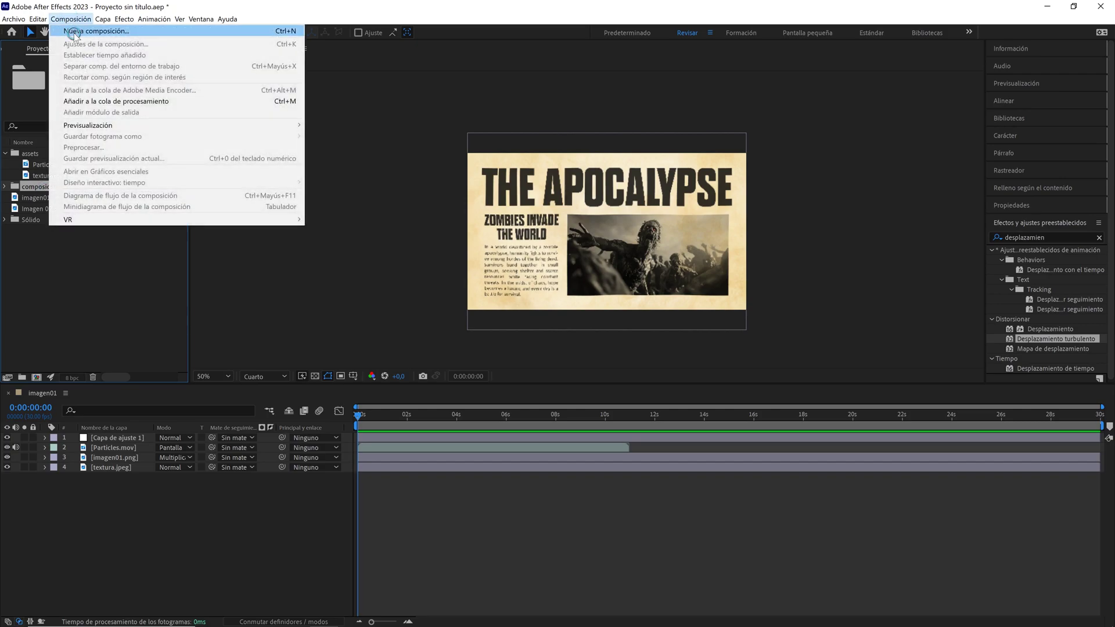
# - Create a composition named Principal at 1920×1080, 30 fps, 30 seconds long
pyautogui.click(73, 31)
pyautogui.write('Principal')
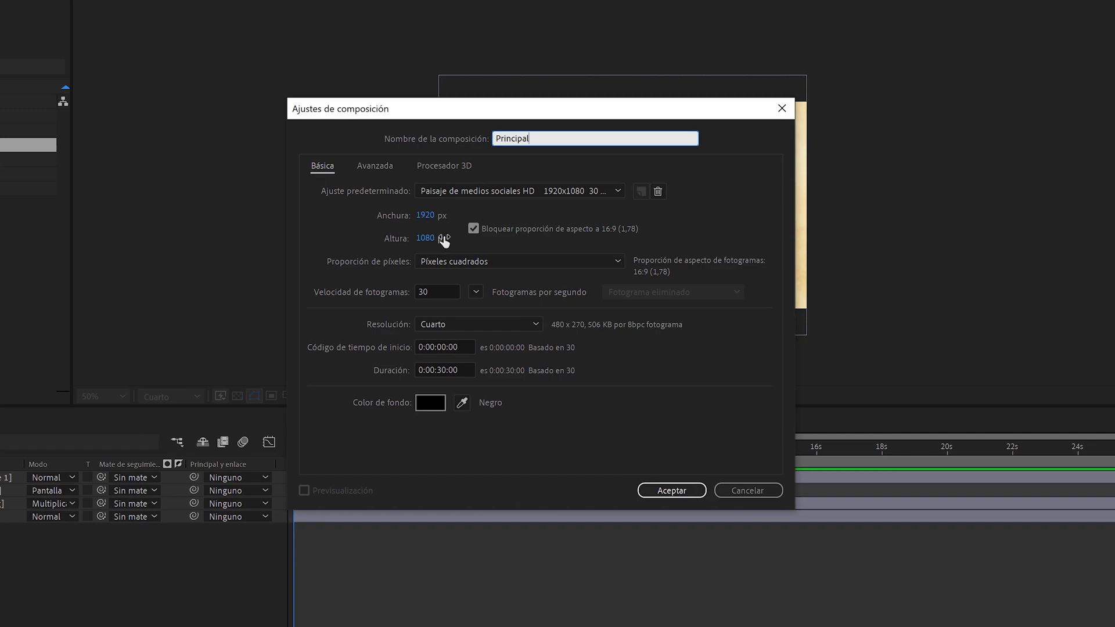
pyautogui.click(427, 216)
pyautogui.click(433, 238)
pyautogui.click(439, 291)
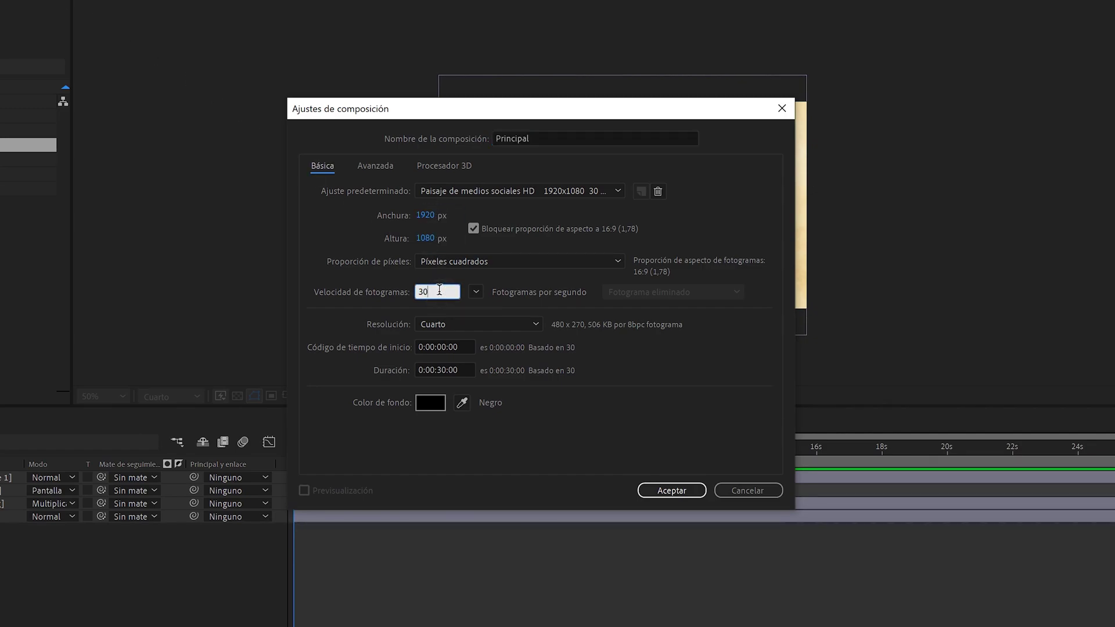
pyautogui.click(465, 368)
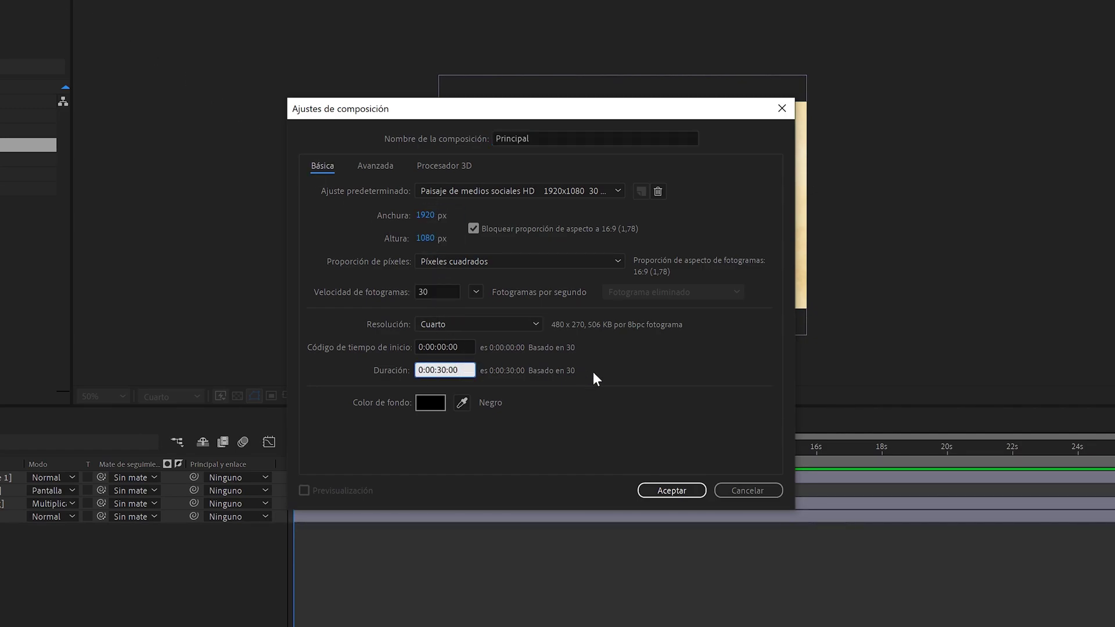
pyautogui.click(668, 490)
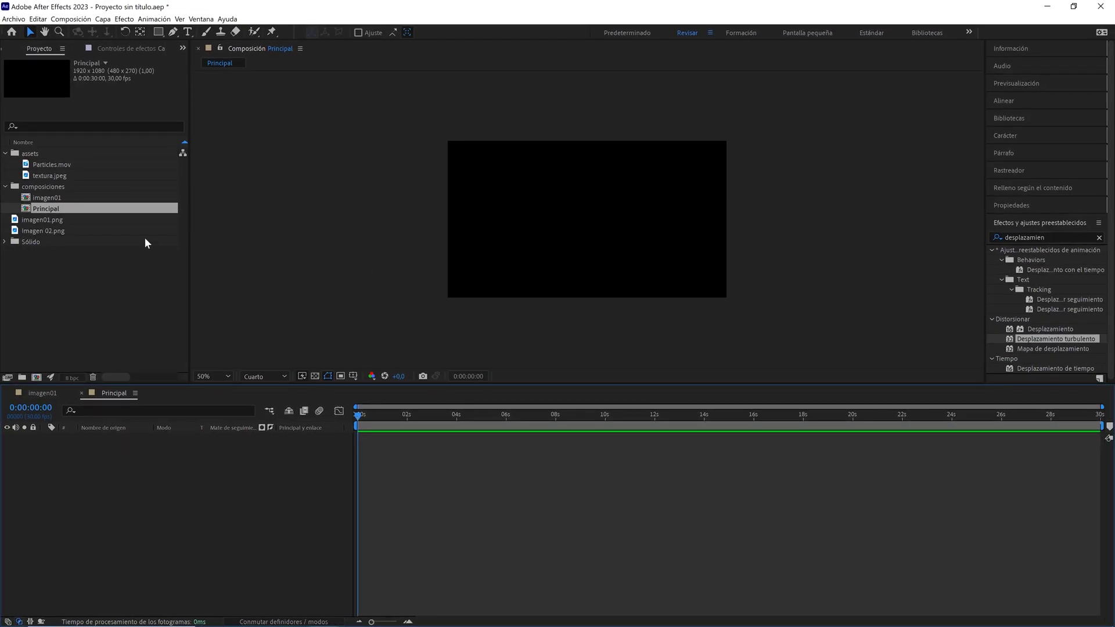
# - Place imagen01 in Principal as a 3D layer and reveal its rotation and position at 0 s
pyautogui.moveTo(47, 197); pyautogui.dragTo(214, 494)
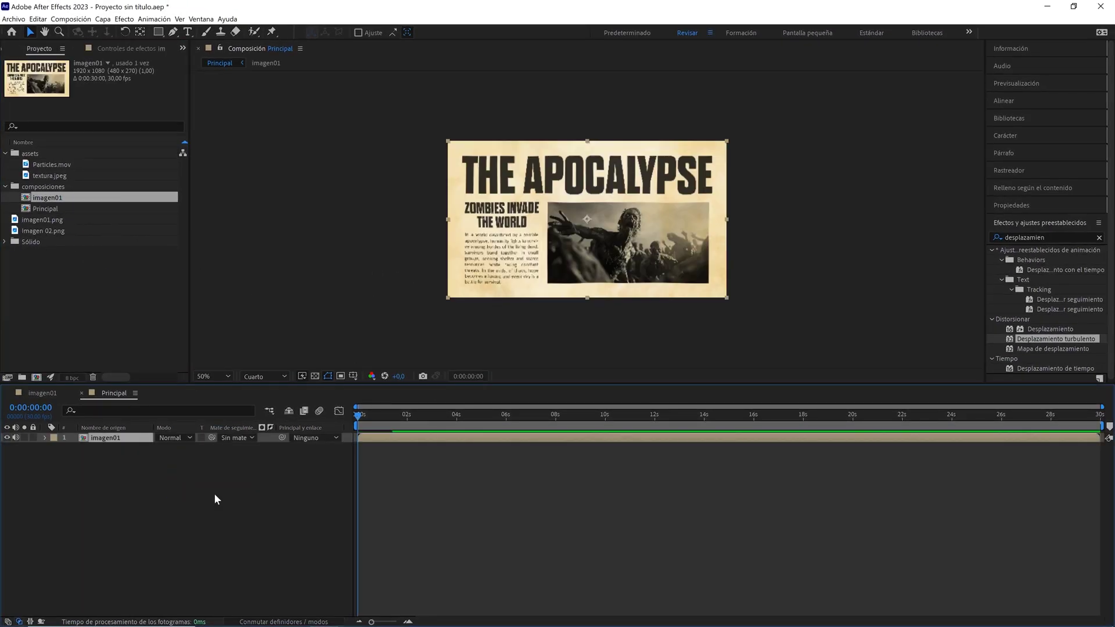
pyautogui.press('F4')
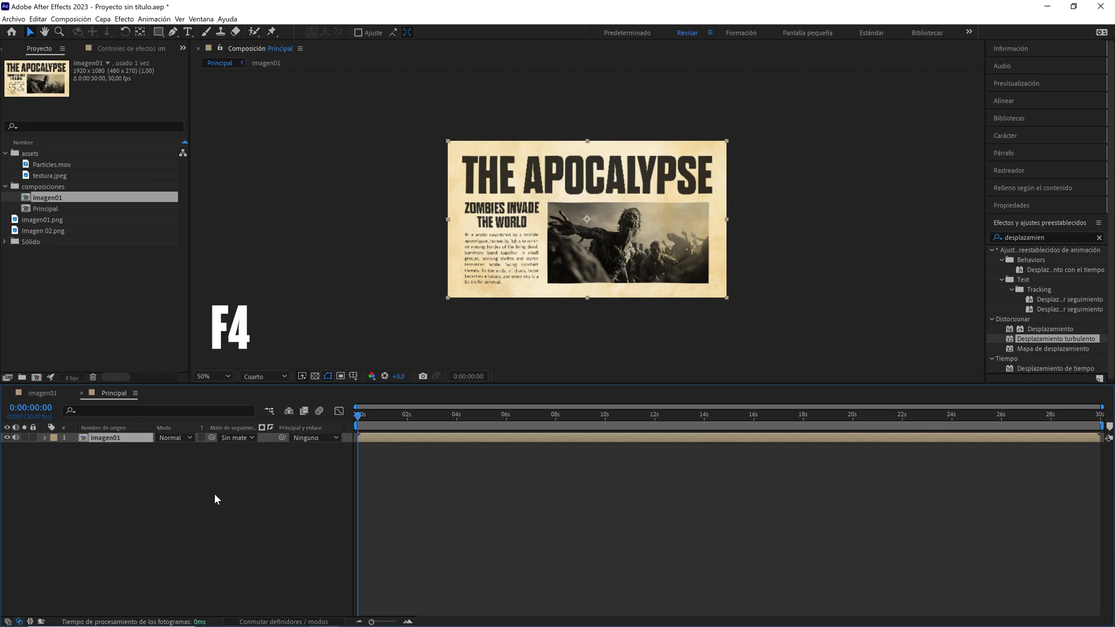
pyautogui.press('F4')
pyautogui.press('F4')
pyautogui.click(221, 438)
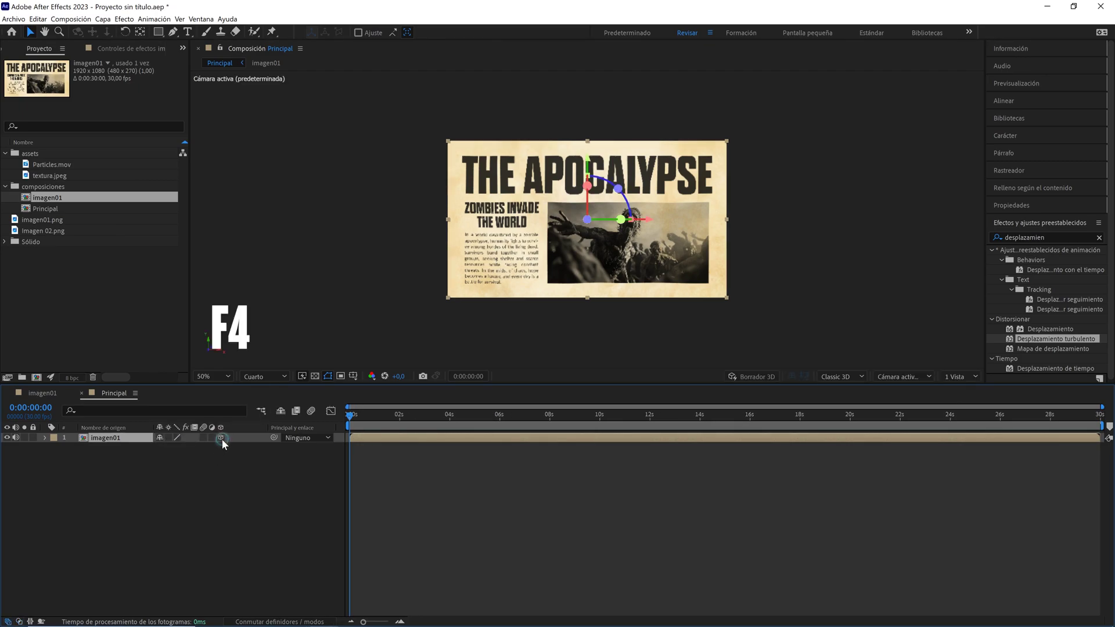
pyautogui.click(393, 423)
pyautogui.moveTo(377, 427); pyautogui.dragTo(328, 424)
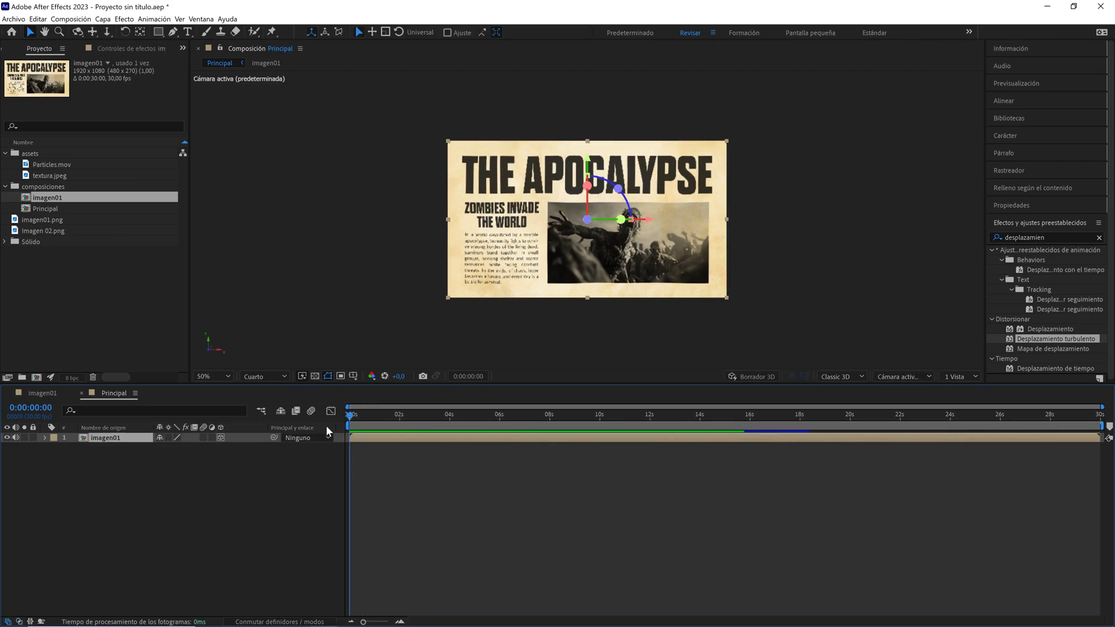
pyautogui.press('r')
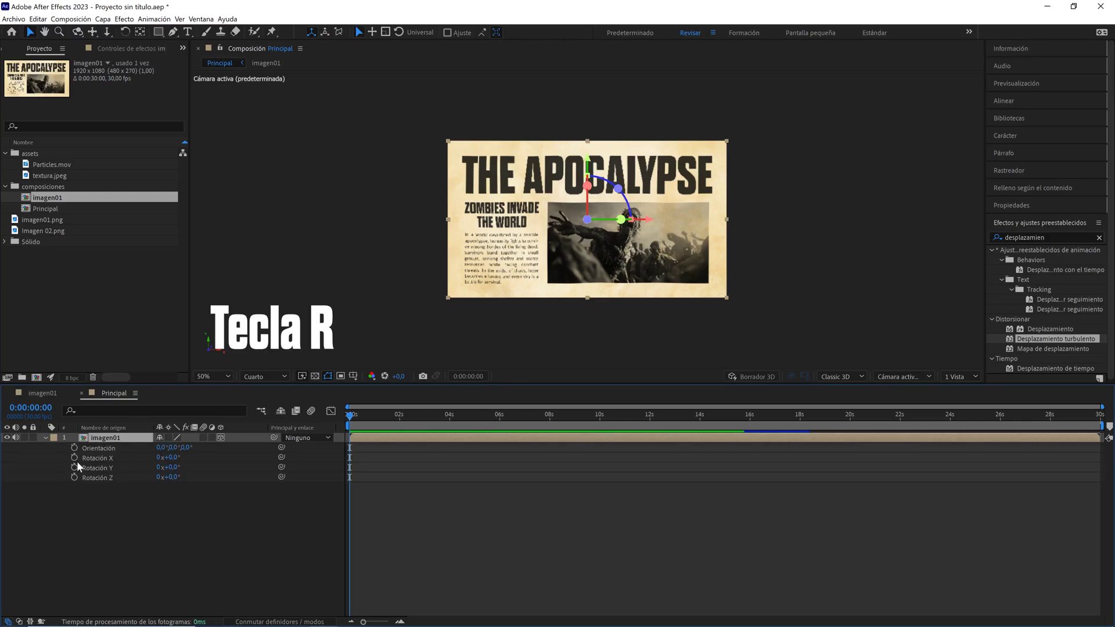
pyautogui.press('p')
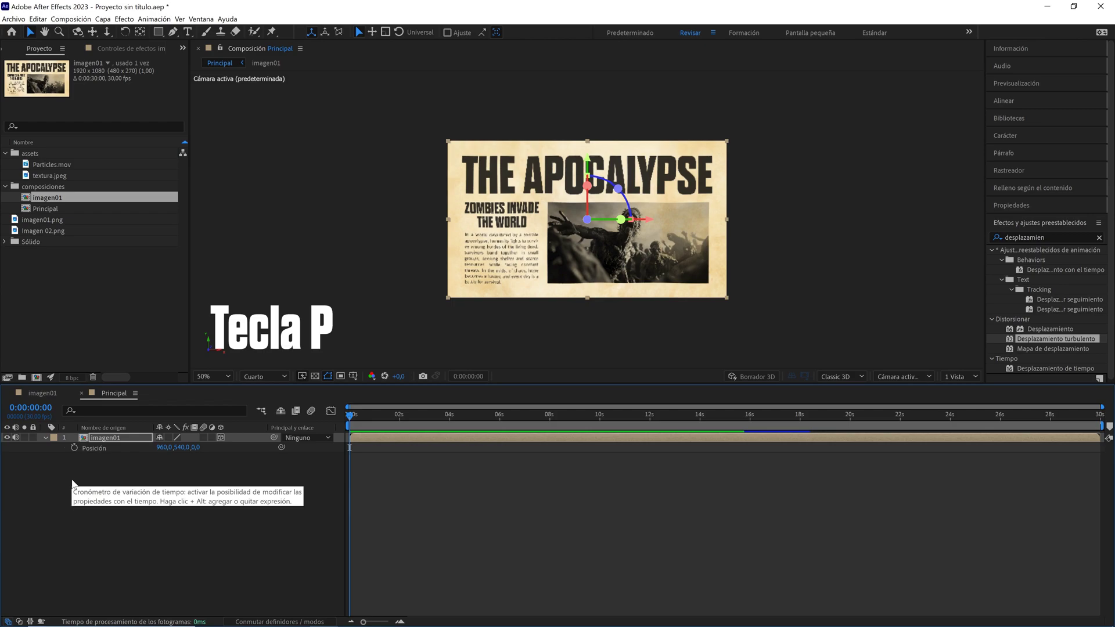
# - At 0 s, keyframe position X 1050 and rotations X −15°, Y 10°, Z 10°
pyautogui.click(74, 448)
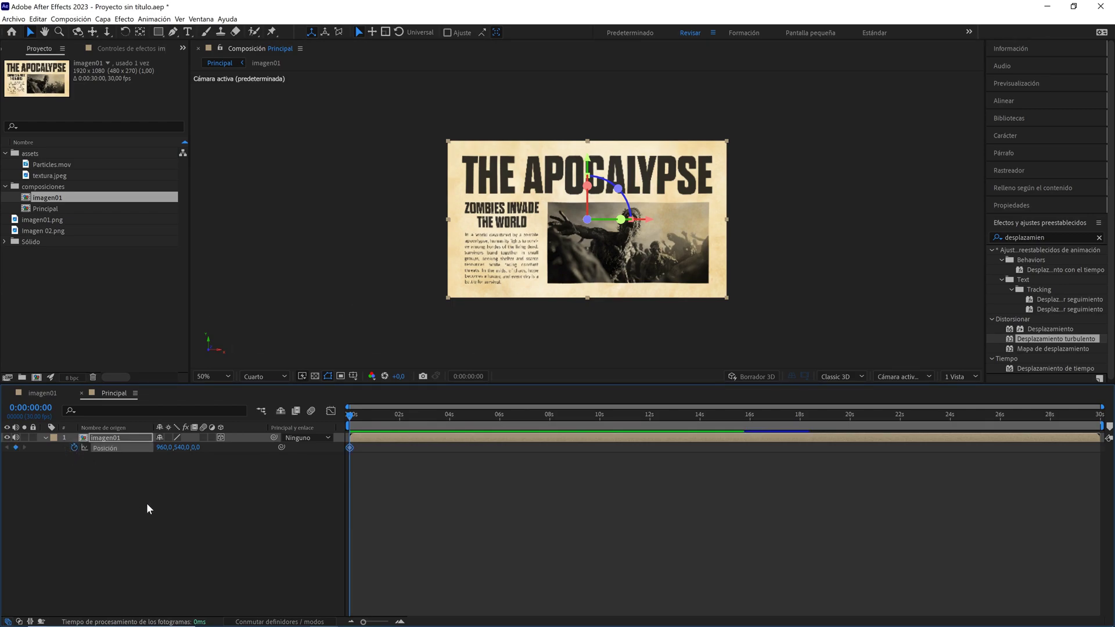
pyautogui.press('u')
pyautogui.press('u')
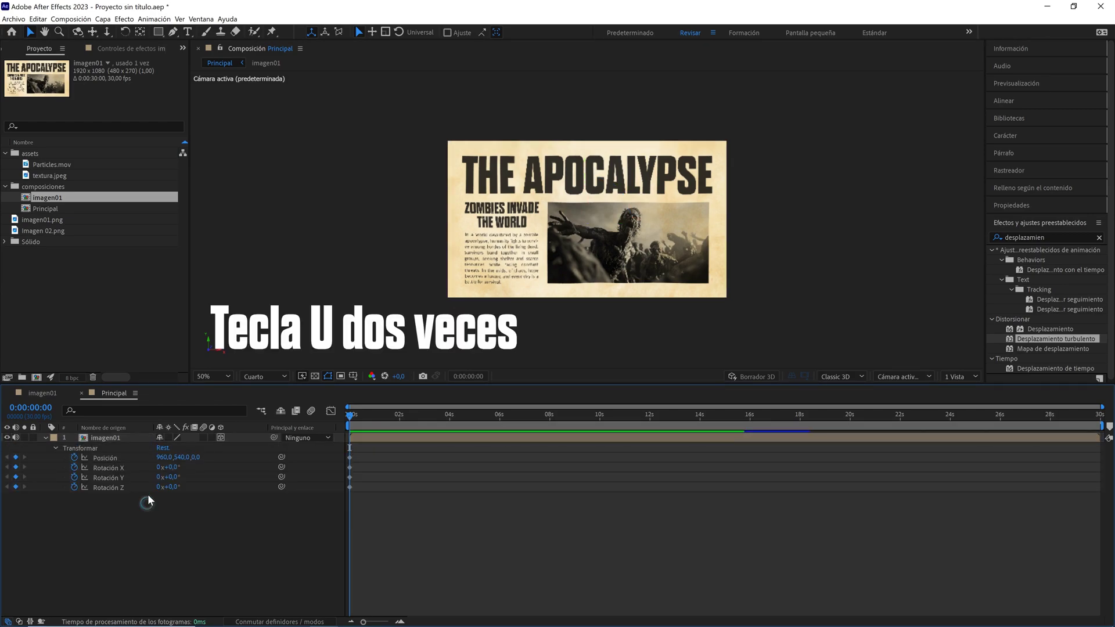
pyautogui.moveTo(165, 457); pyautogui.dragTo(190, 458)
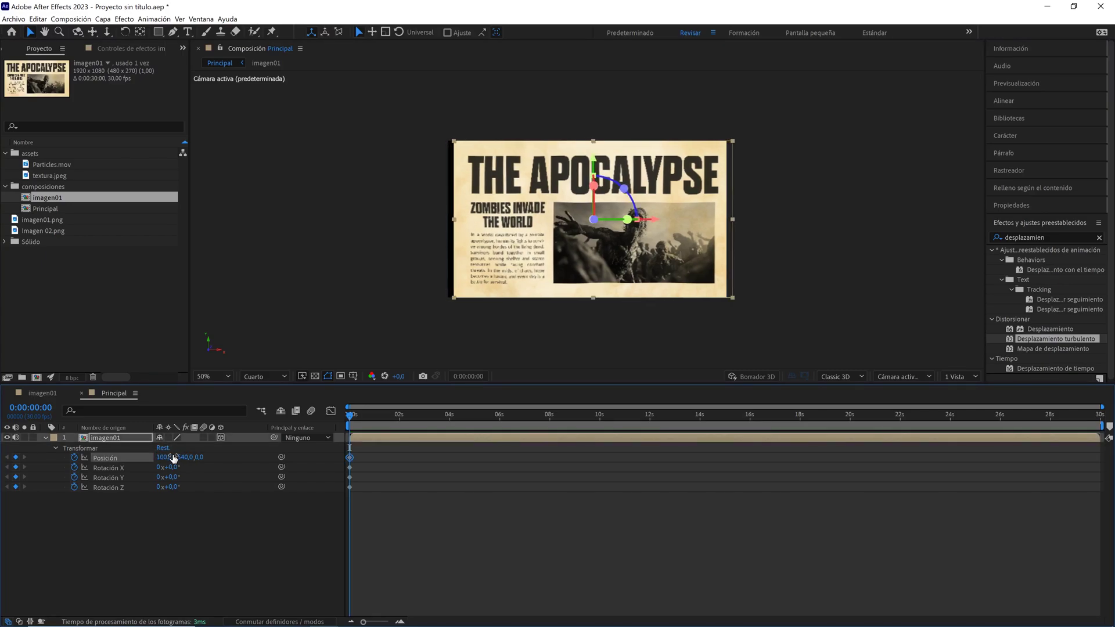
pyautogui.click(167, 457)
pyautogui.write('0')
pyautogui.click(236, 467)
pyautogui.write('-15')
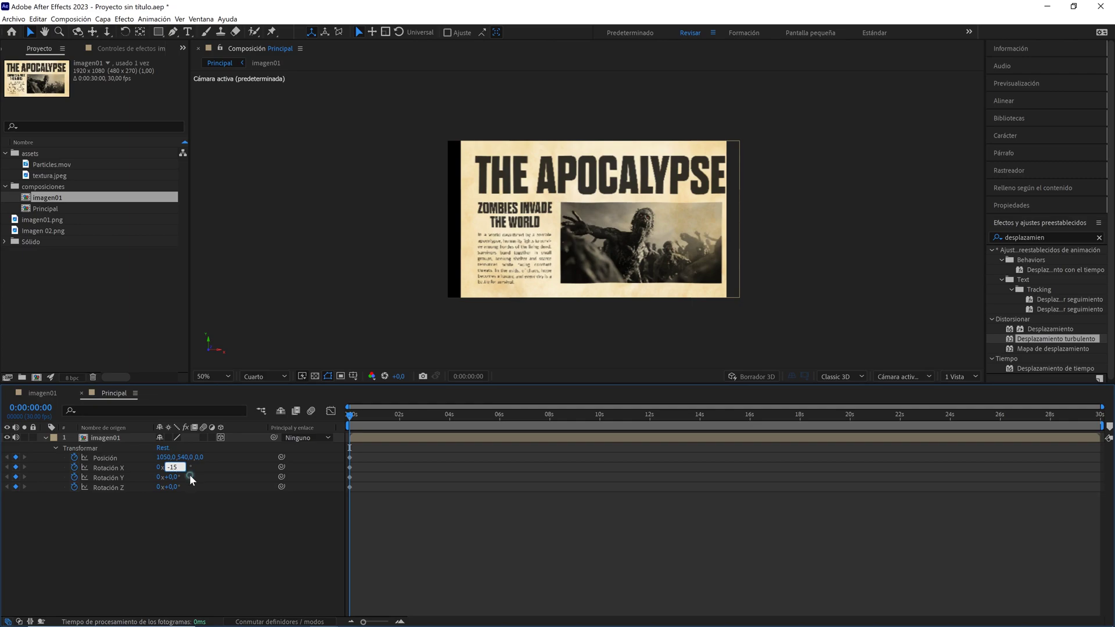
pyautogui.press('Return')
pyautogui.write('10')
pyautogui.press('Return')
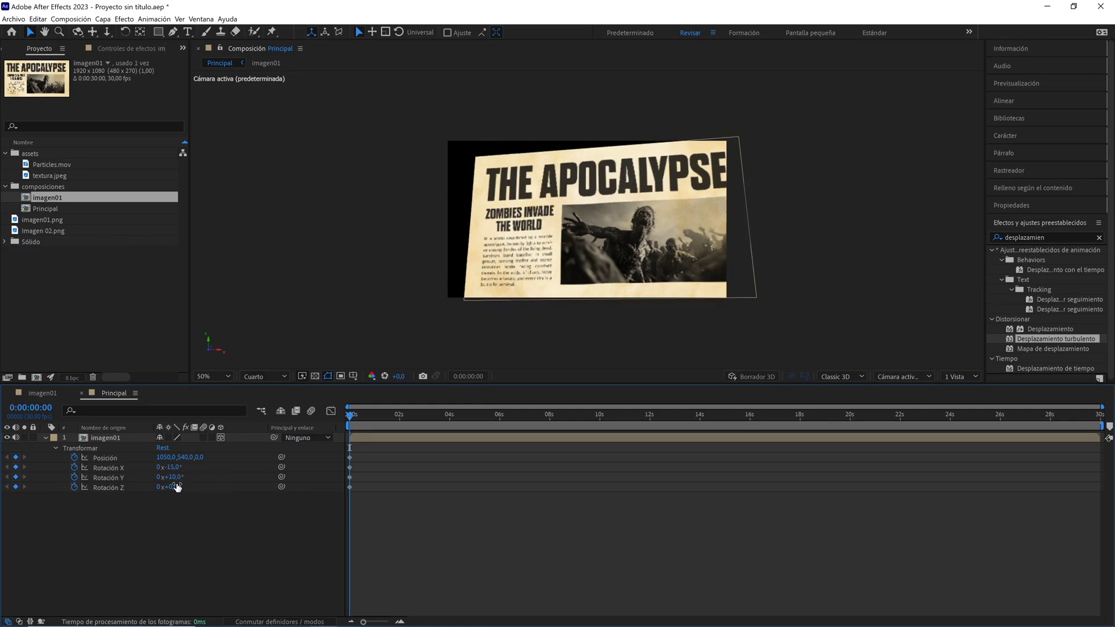
pyautogui.press('Return')
# - At 15 s, keyframe position X 850 with rotations X −10°, Y 10°, Z −10°, then scrub back
pyautogui.moveTo(399, 422); pyautogui.dragTo(726, 435)
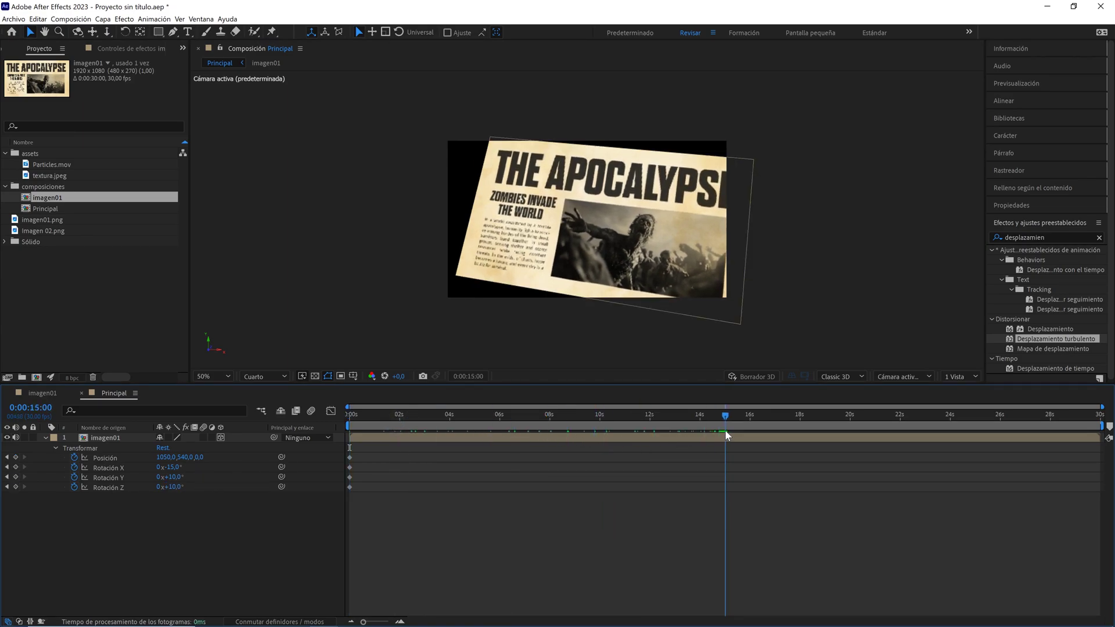
pyautogui.click(167, 457)
pyautogui.write('850')
pyautogui.press('Return')
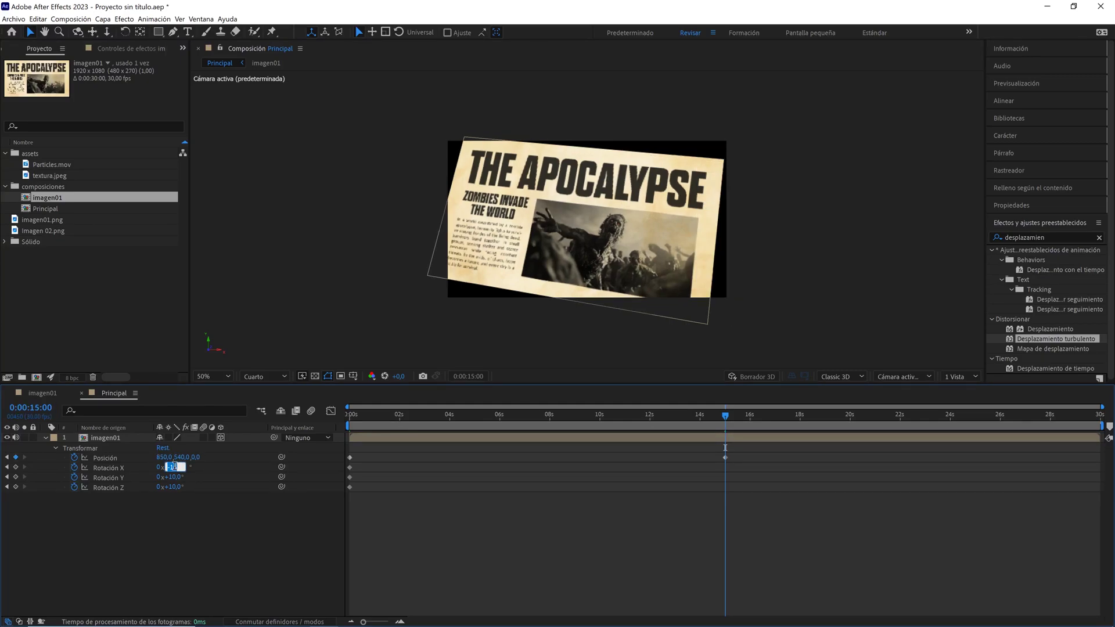
pyautogui.write('-10')
pyautogui.press('Return')
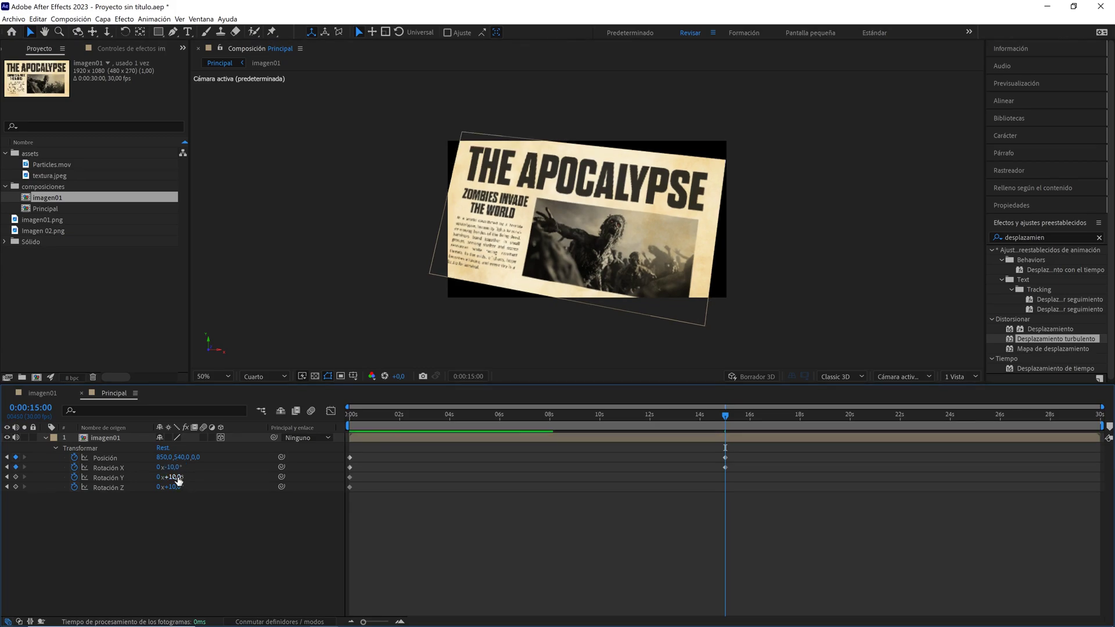
pyautogui.click(15, 477)
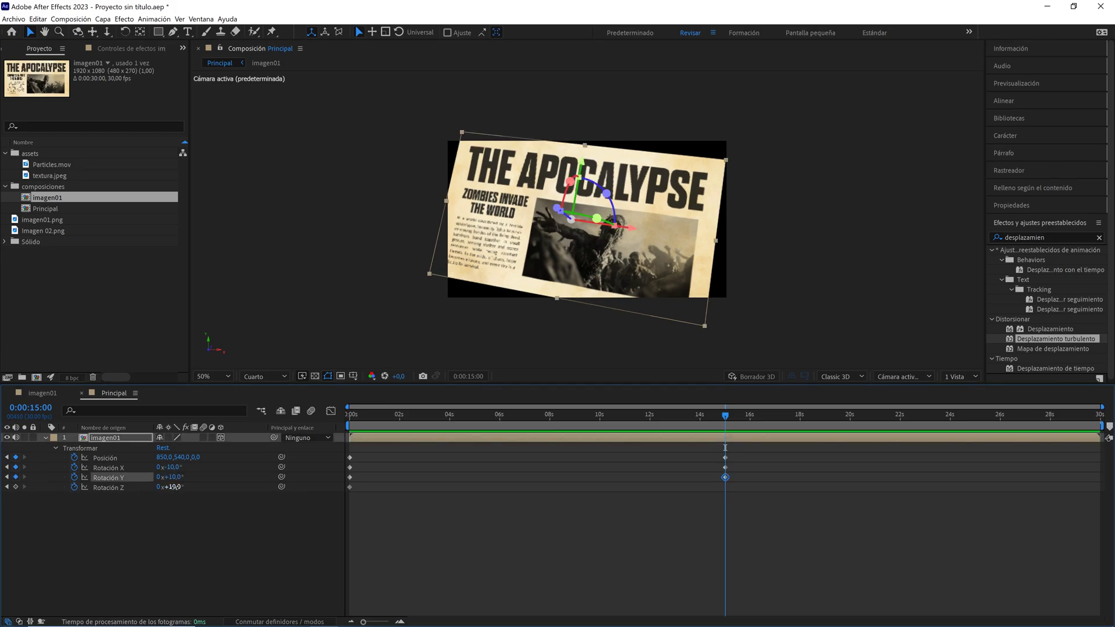
pyautogui.moveTo(173, 487); pyautogui.dragTo(176, 504)
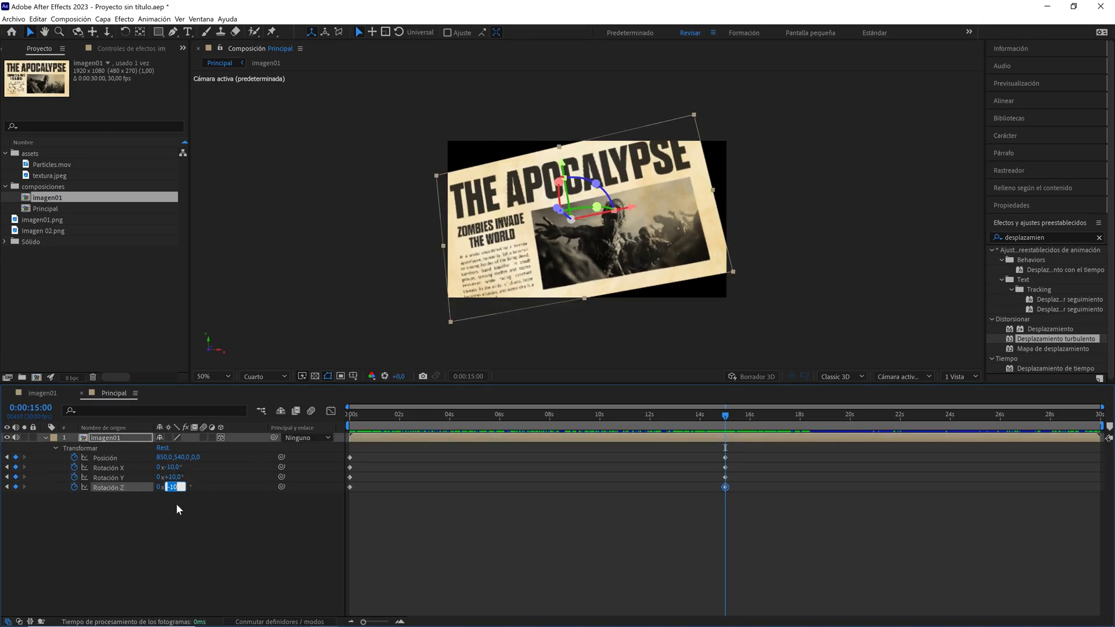
pyautogui.click(176, 504)
pyautogui.moveTo(706, 420); pyautogui.dragTo(337, 427)
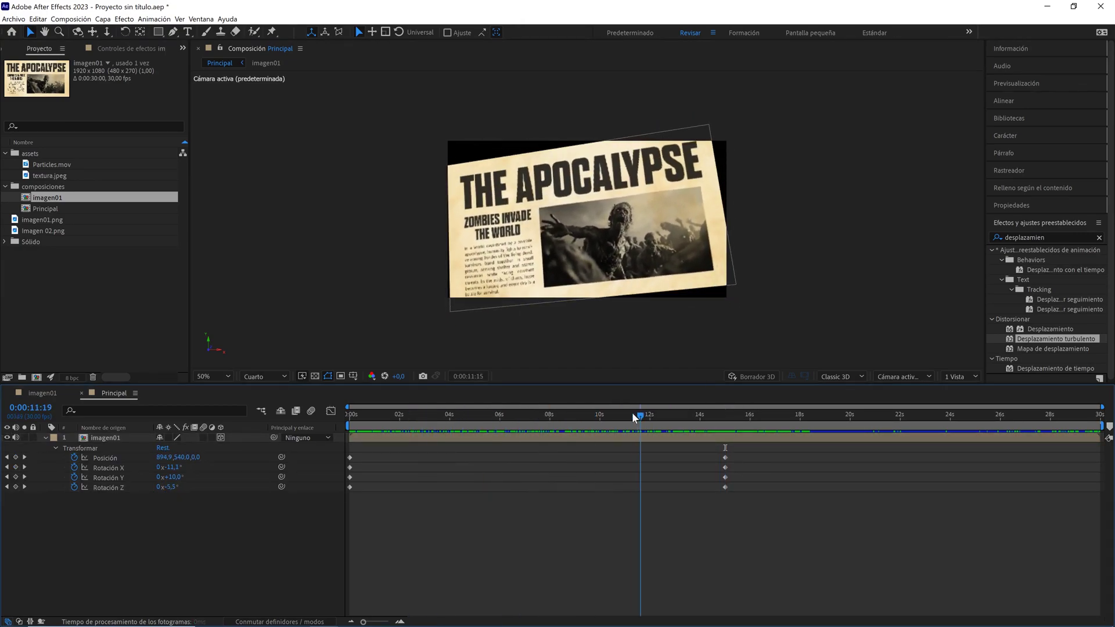
# - Duplicate the imagen01 composition and rename the copy fondo
pyautogui.click(45, 437)
pyautogui.click(113, 438)
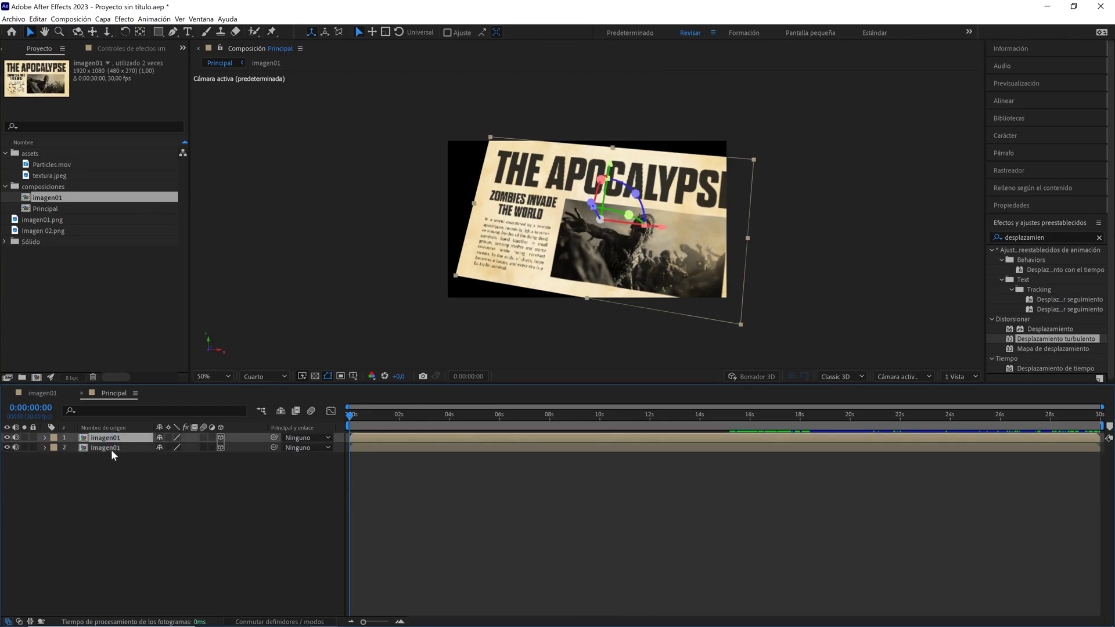
pyautogui.click(111, 448)
pyautogui.click(66, 204)
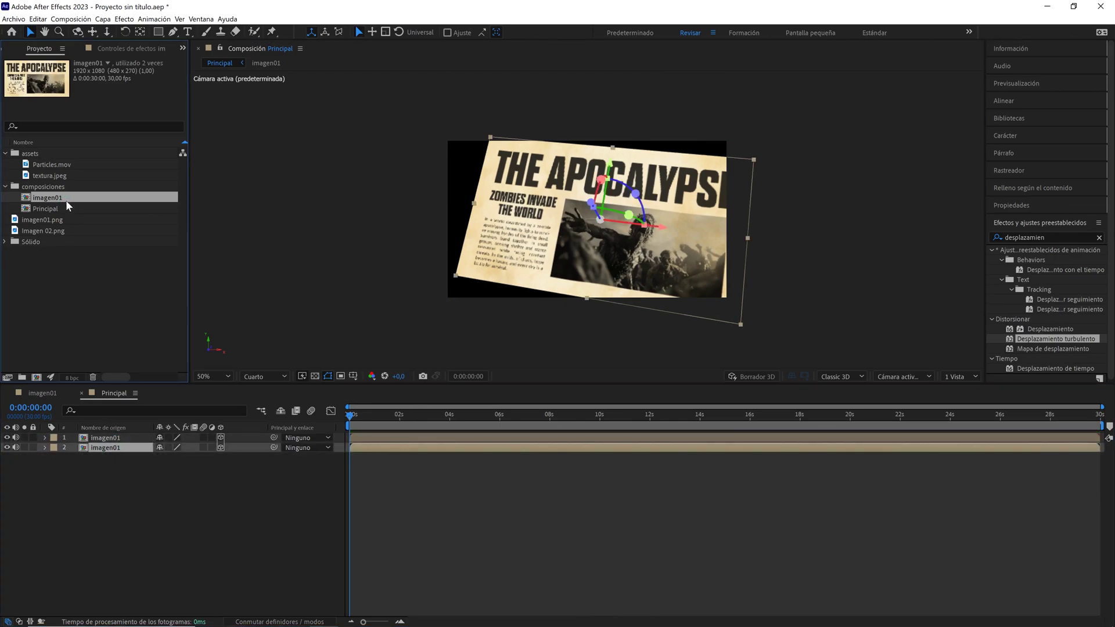
pyautogui.hotkey('ctrl', 'd')
pyautogui.press('Return')
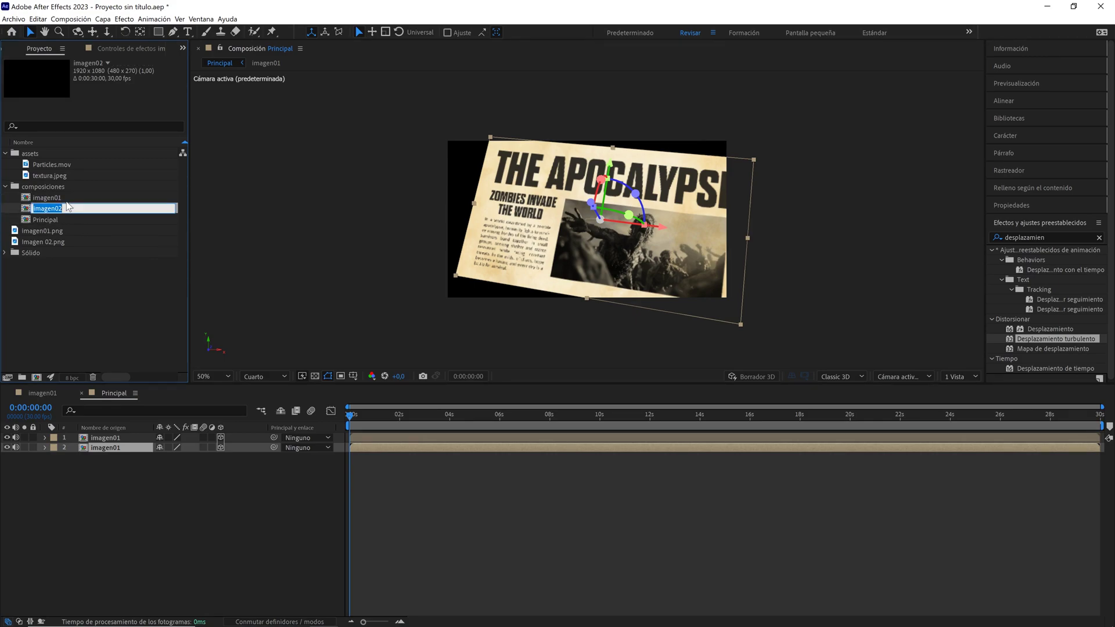
pyautogui.write('fondo')
pyautogui.click(100, 269)
# - Swap fondo in as Principal's second layer and delete its Particles.mov and imagen01.png layers
pyautogui.click(49, 201)
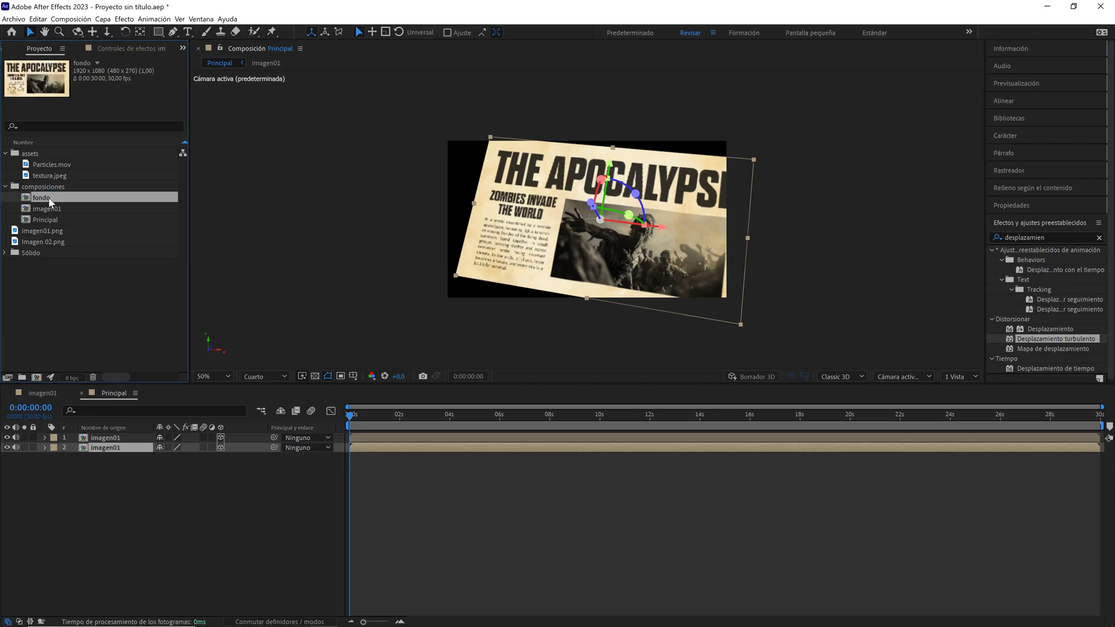
pyautogui.moveTo(110, 448); pyautogui.dragTo(111, 449)
pyautogui.doubleClick(110, 448)
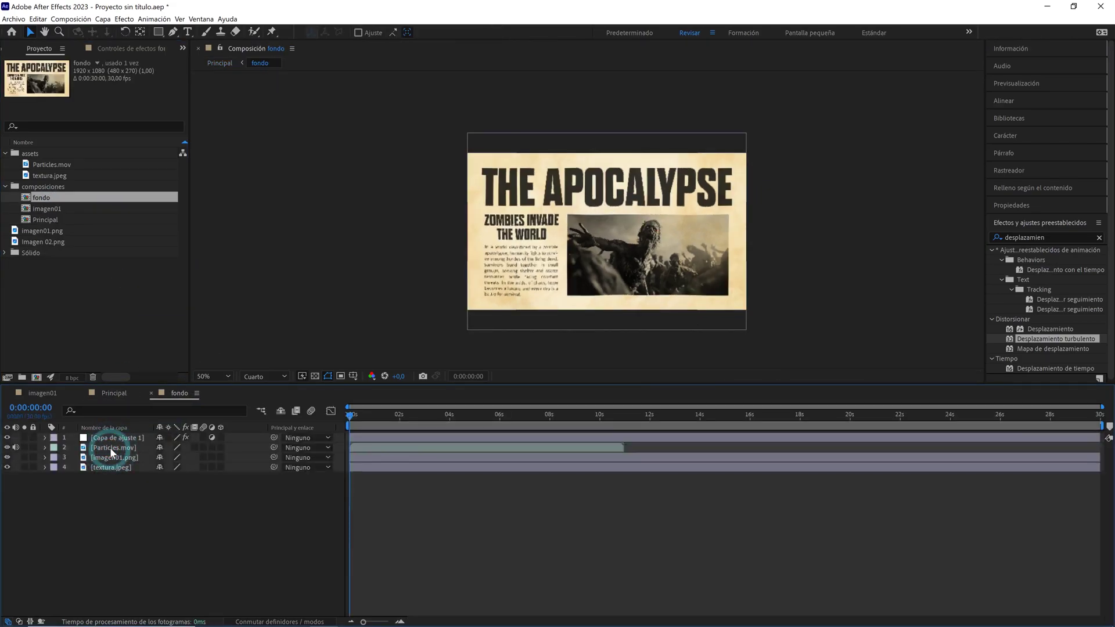
pyautogui.keyDown('shift'); pyautogui.click(110, 447); pyautogui.keyUp('shift')
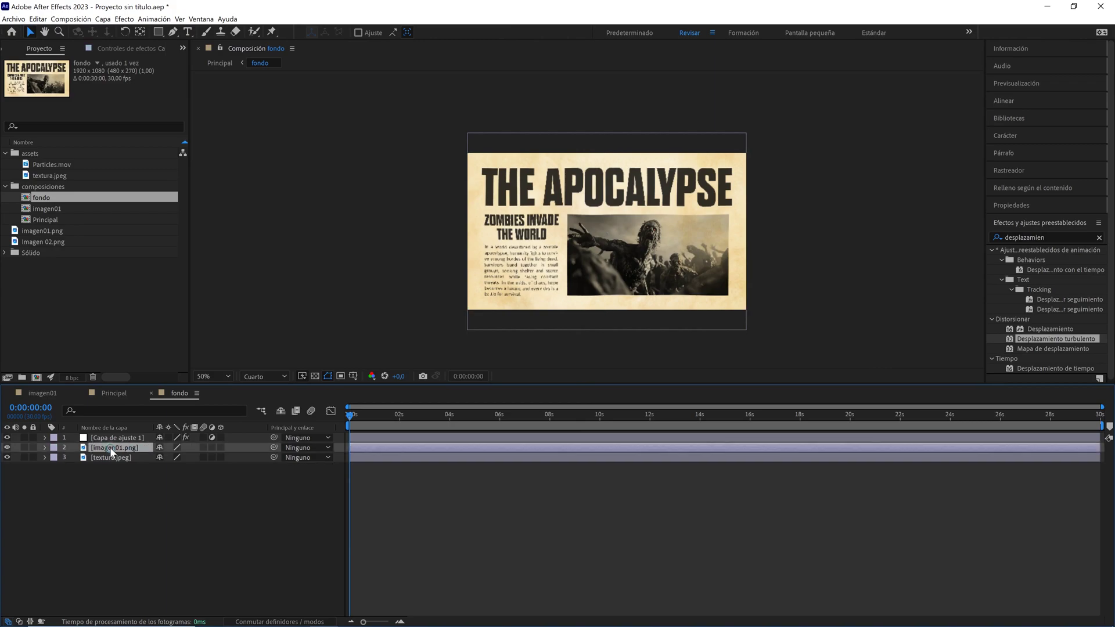
pyautogui.press('Delete')
pyautogui.moveTo(114, 459); pyautogui.dragTo(99, 443)
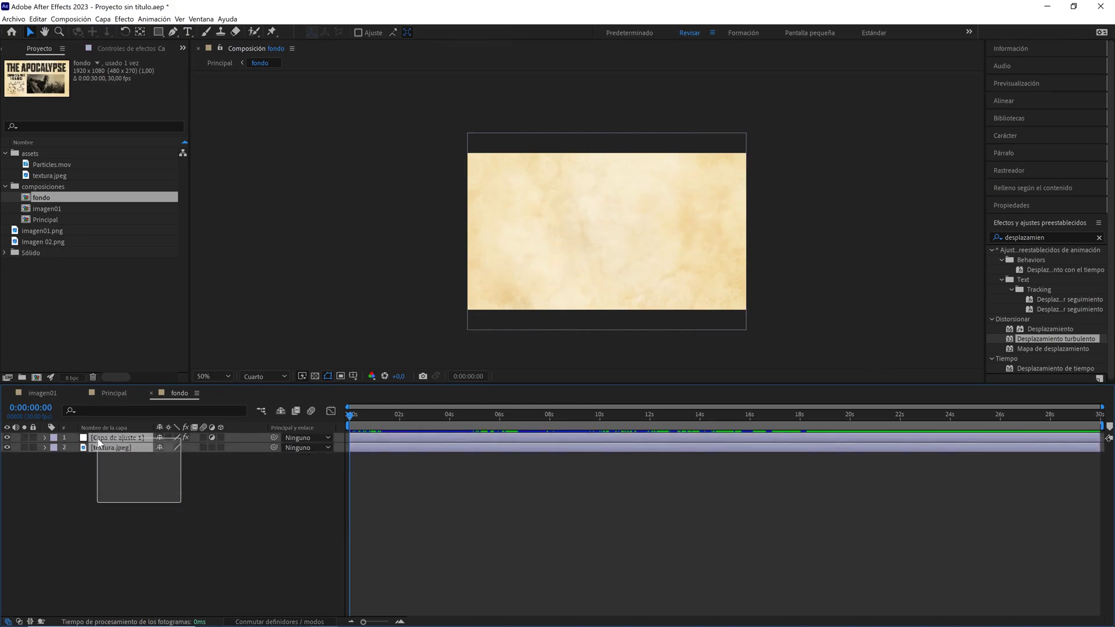
pyautogui.click(120, 390)
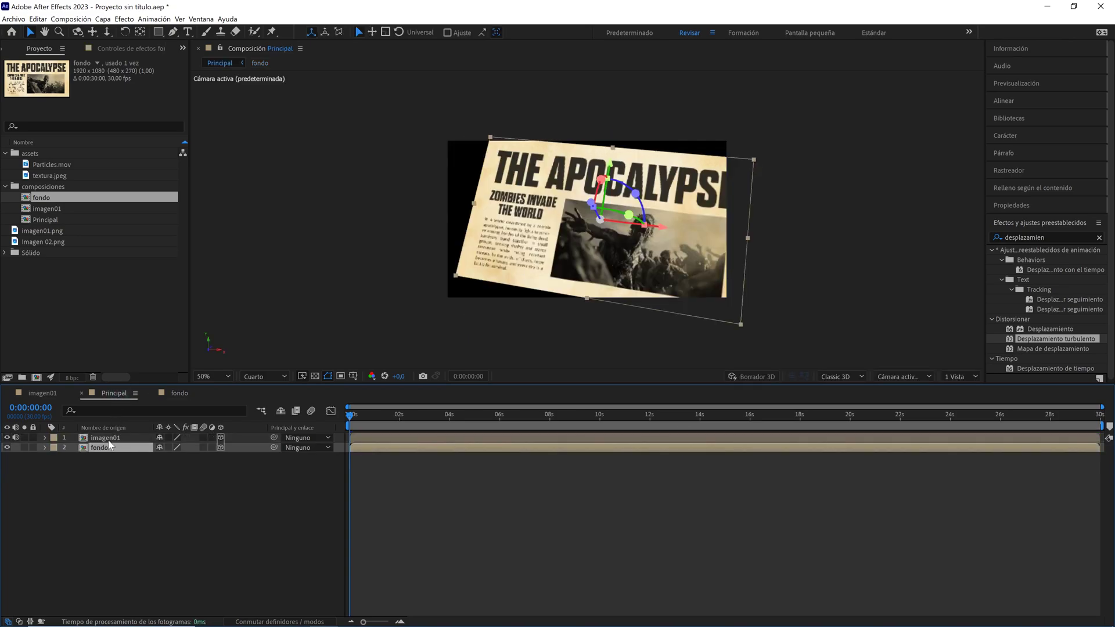
# - Solo the fondo layer and apply CC RepeTile to it from Effects & Presets
pyautogui.click(24, 448)
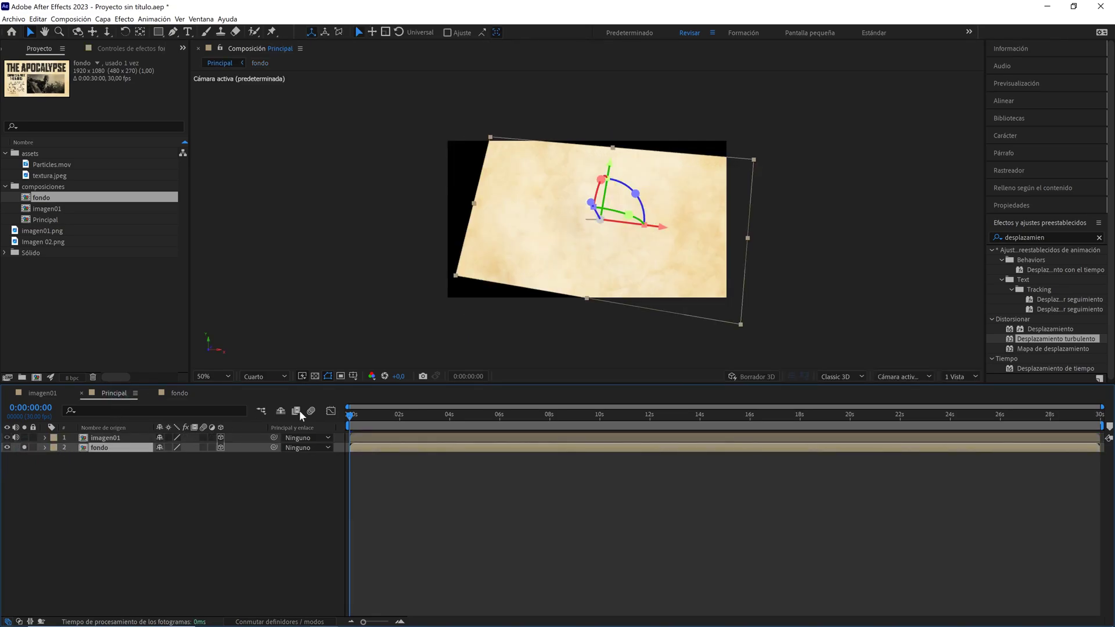
pyautogui.click(1022, 238)
pyautogui.write('r')
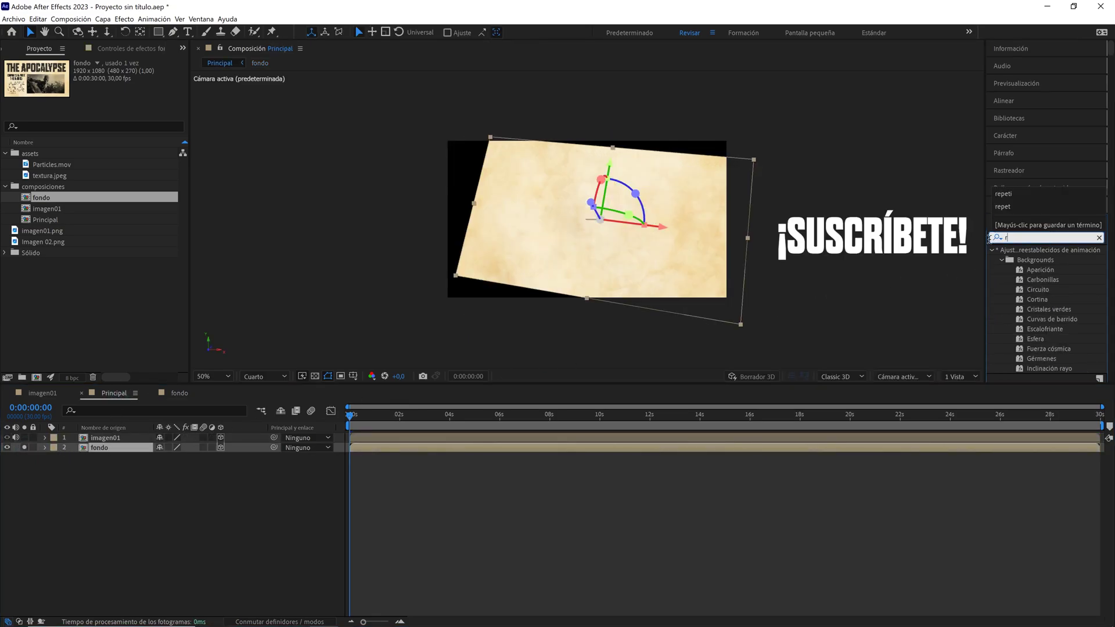
pyautogui.write('epeti')
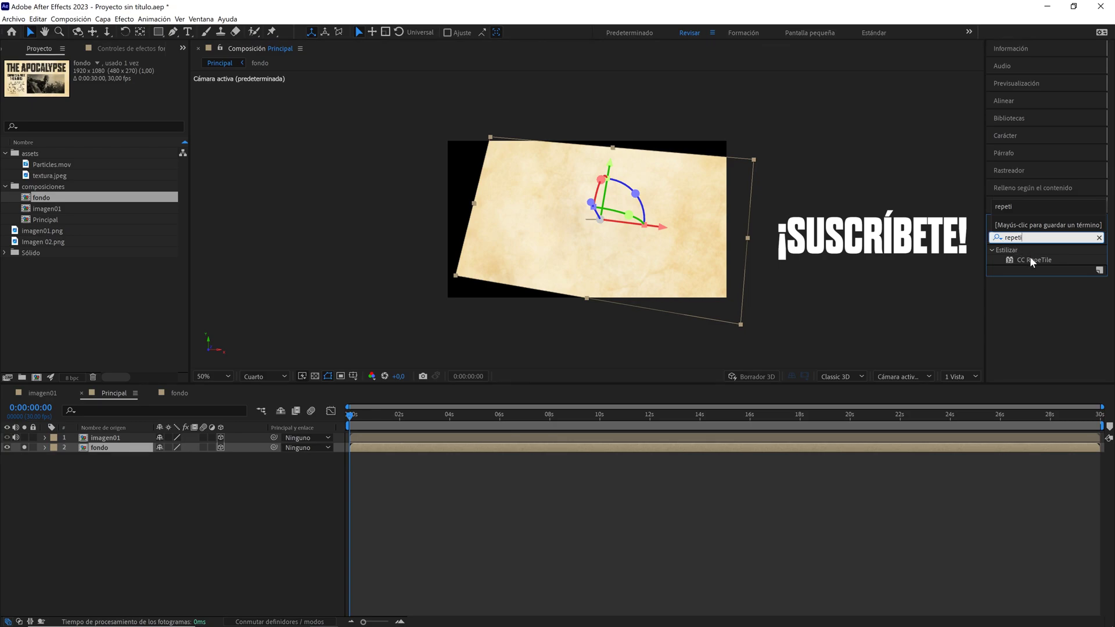
pyautogui.moveTo(1032, 260); pyautogui.dragTo(127, 449)
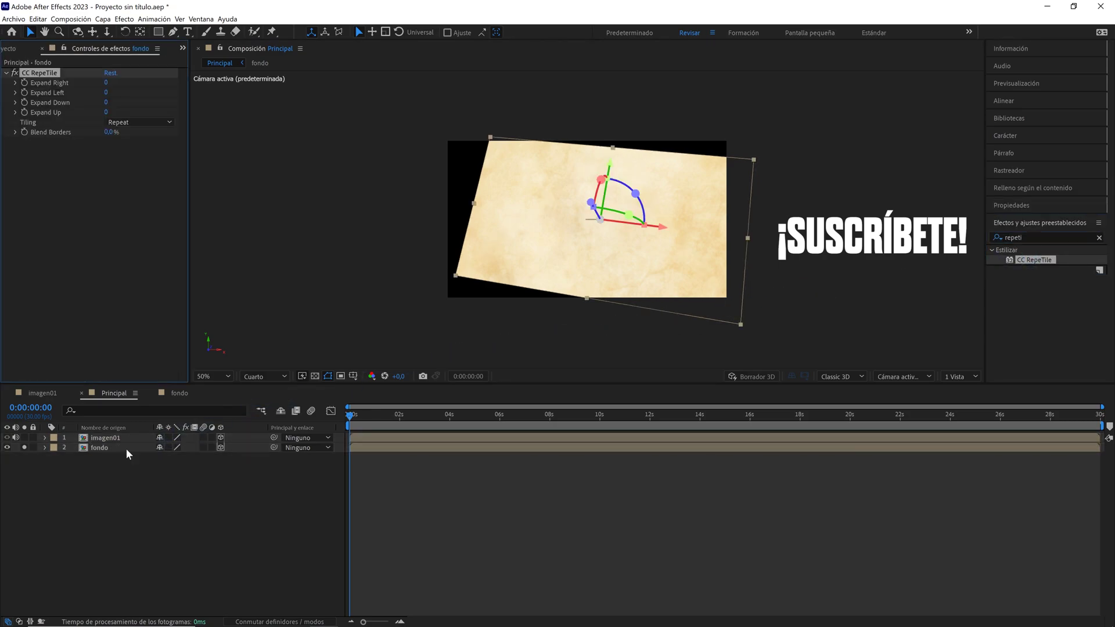
# - Raise RepeTile's Expand values (475/624/564/436), set Tiling to Unfold, then unsolo fondo
pyautogui.moveTo(107, 83)
pyautogui.mouseDown()
pyautogui.moveTo(159, 83)
pyautogui.moveTo(155, 107)
pyautogui.moveTo(424, 90)
pyautogui.mouseUp()
pyautogui.moveTo(107, 112); pyautogui.dragTo(356, 107)
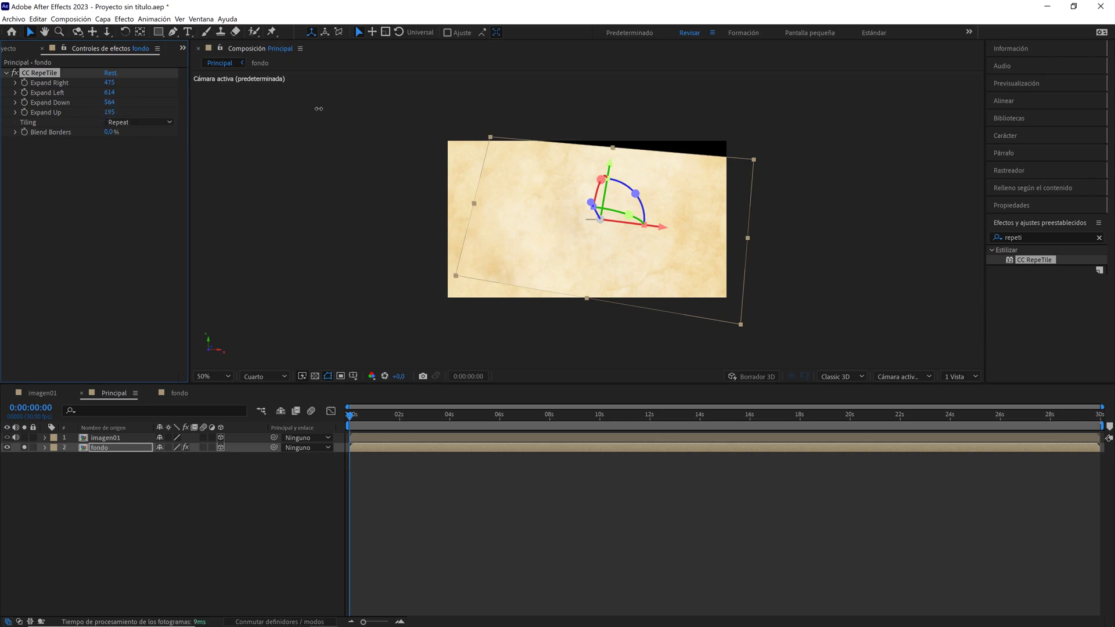
pyautogui.click(145, 123)
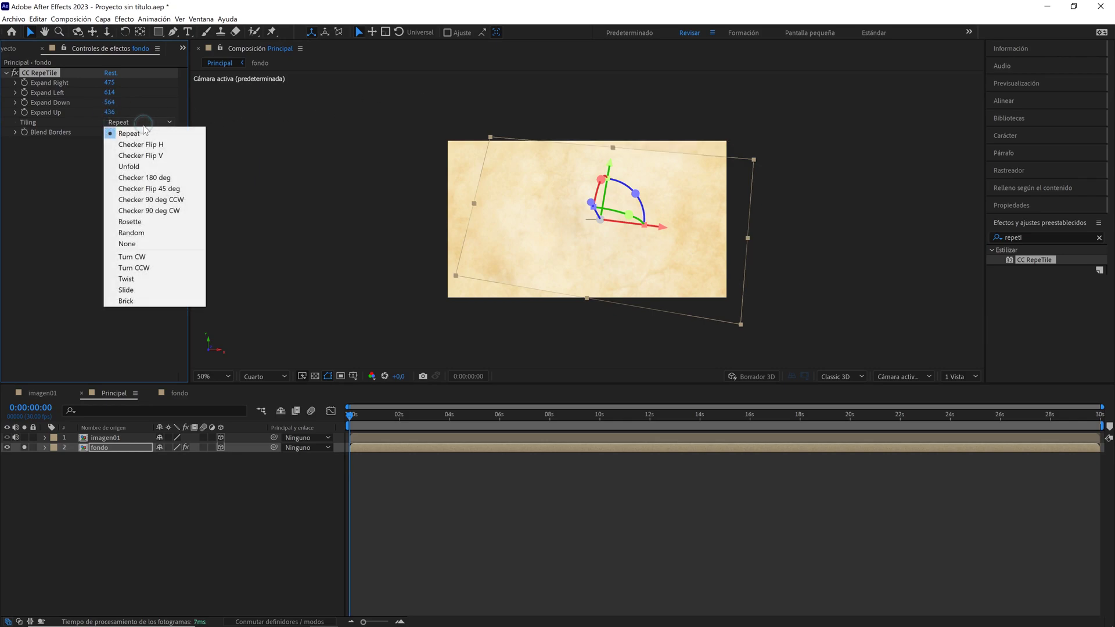
pyautogui.click(151, 165)
pyautogui.press('F2')
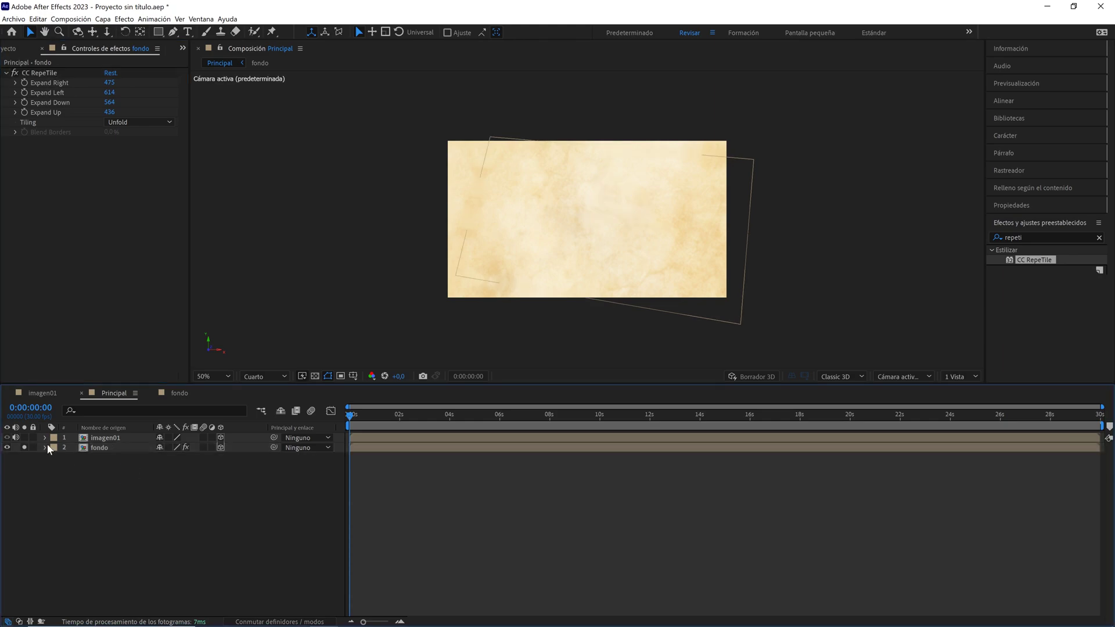
pyautogui.click(22, 445)
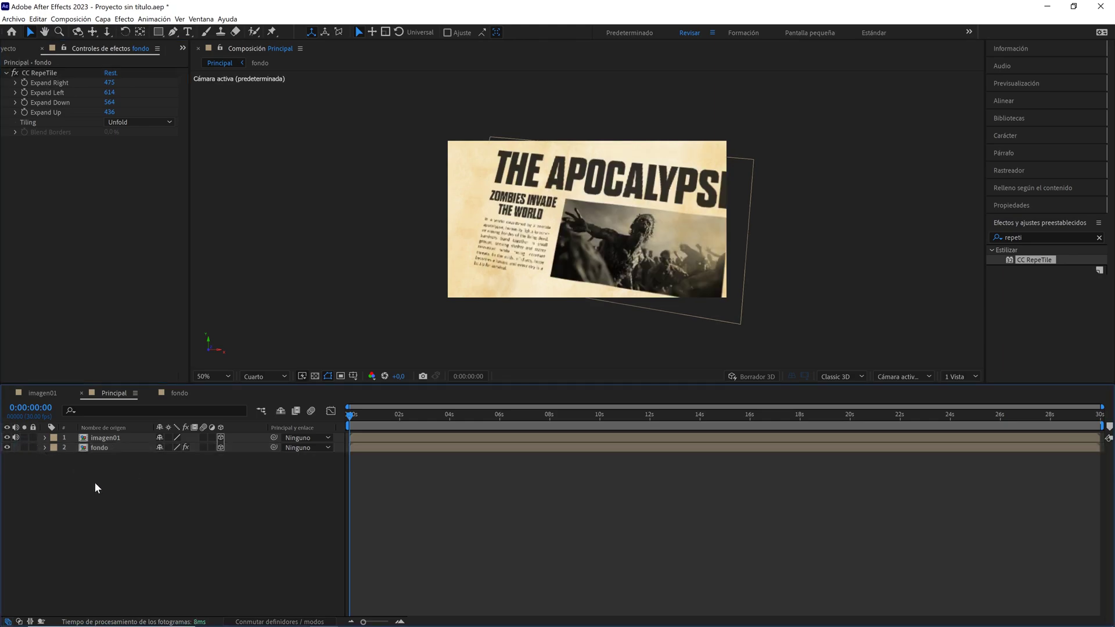
# - Add a Luz concentrada spot light layer with default intensity, cone angle and feather
pyautogui.rightClick(117, 508)
pyautogui.moveTo(254, 513)
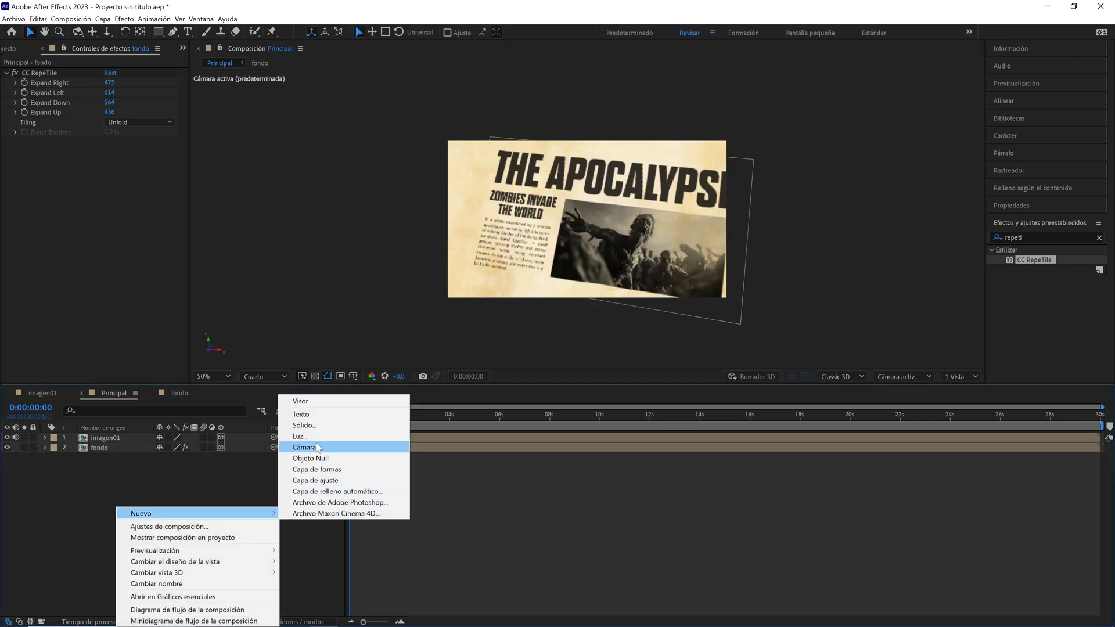
pyautogui.click(317, 435)
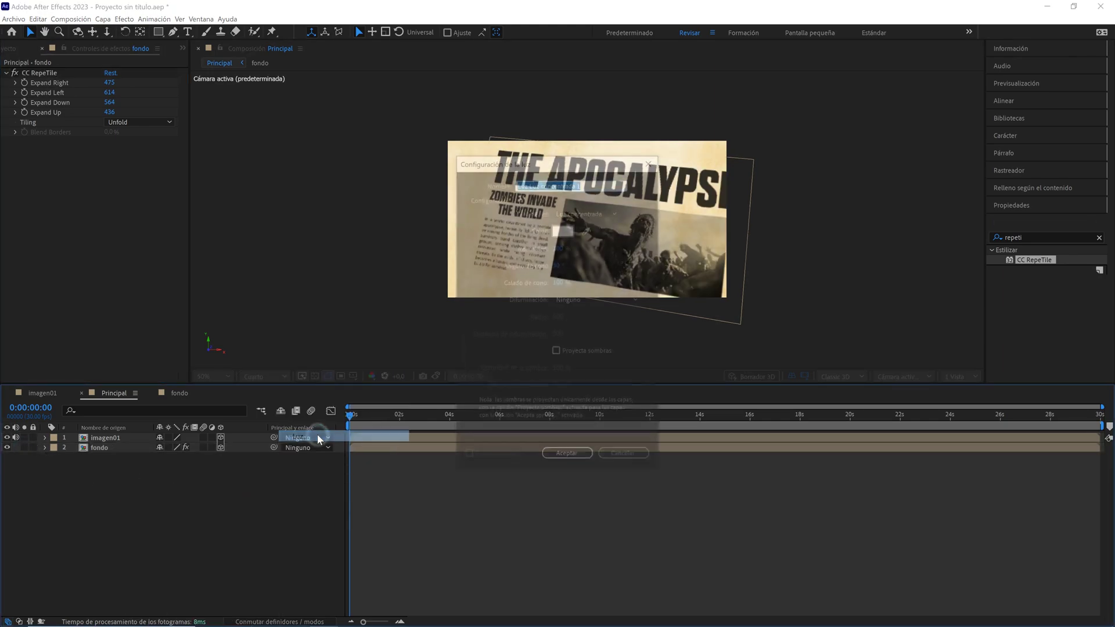
pyautogui.click(595, 209)
pyautogui.click(587, 235)
pyautogui.click(559, 248)
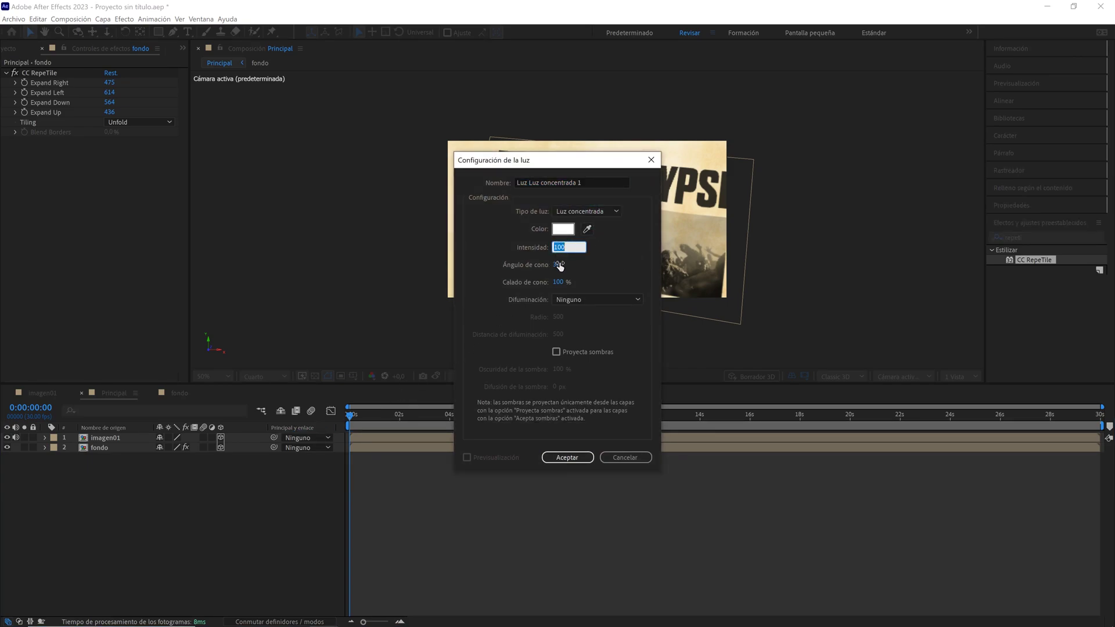
pyautogui.click(558, 264)
pyautogui.click(560, 282)
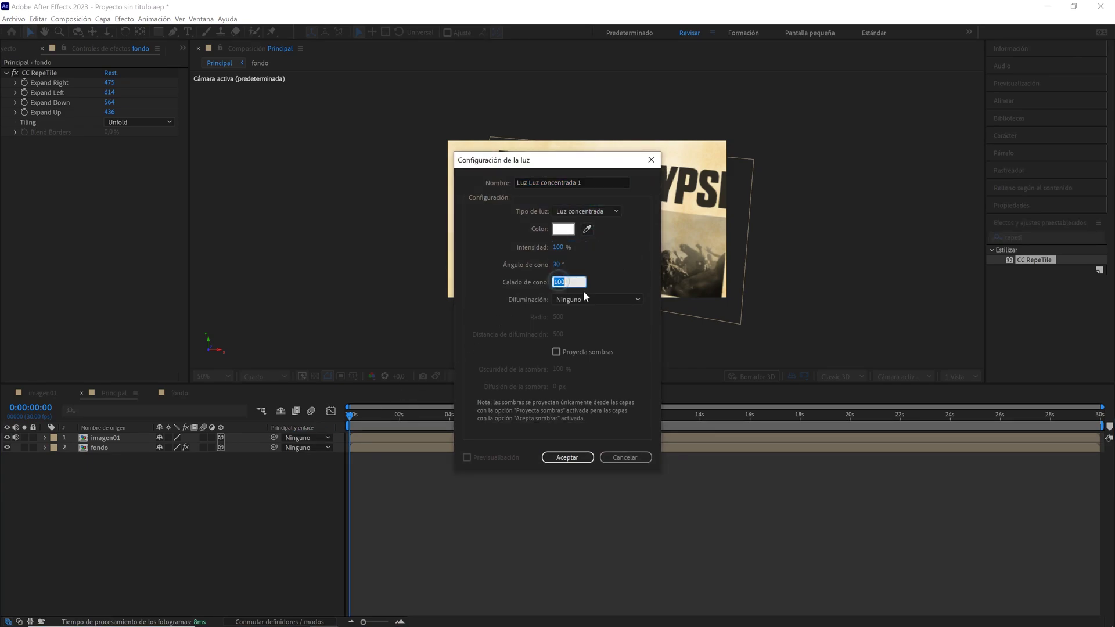
pyautogui.click(580, 456)
# - In a split Left-side view, lower the spot light and nudge its depth
pyautogui.click(957, 371)
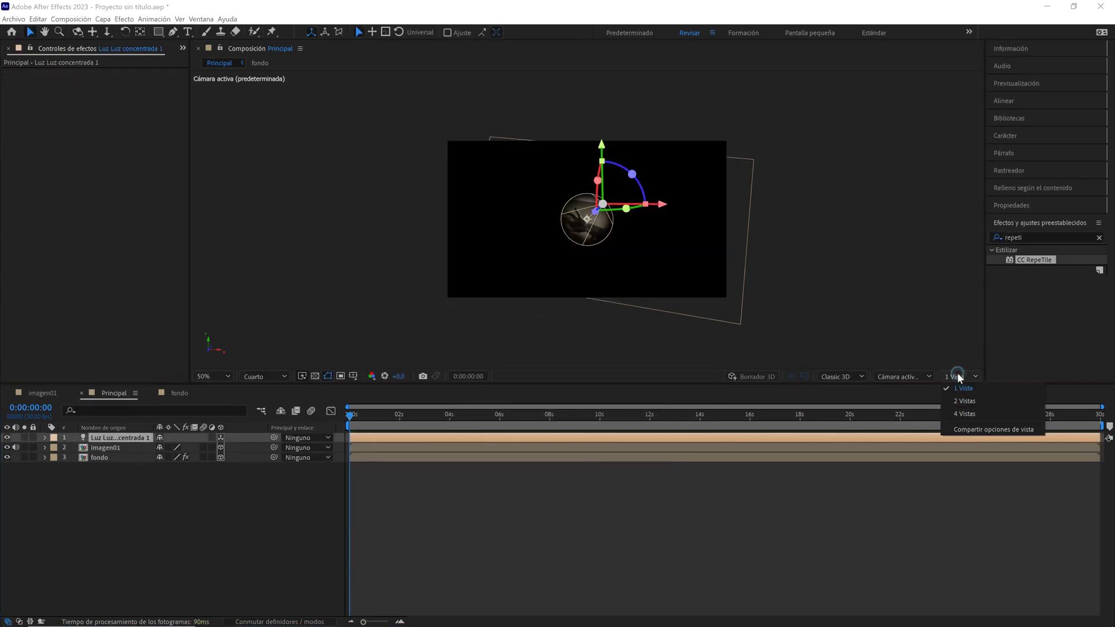
pyautogui.click(960, 404)
pyautogui.click(442, 306)
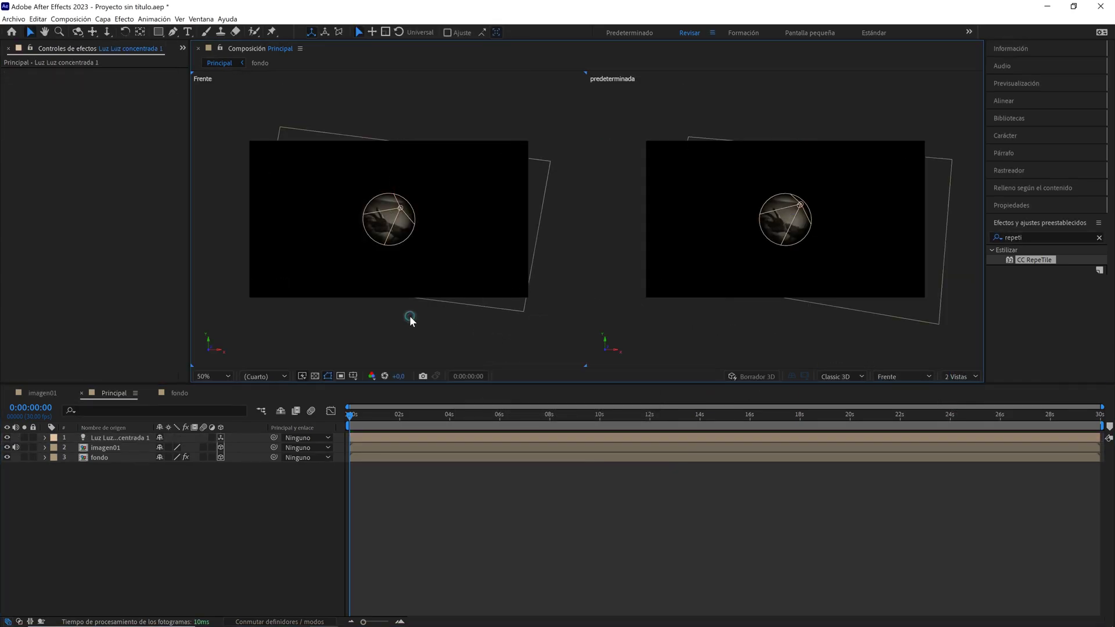
pyautogui.click(898, 378)
pyautogui.click(904, 433)
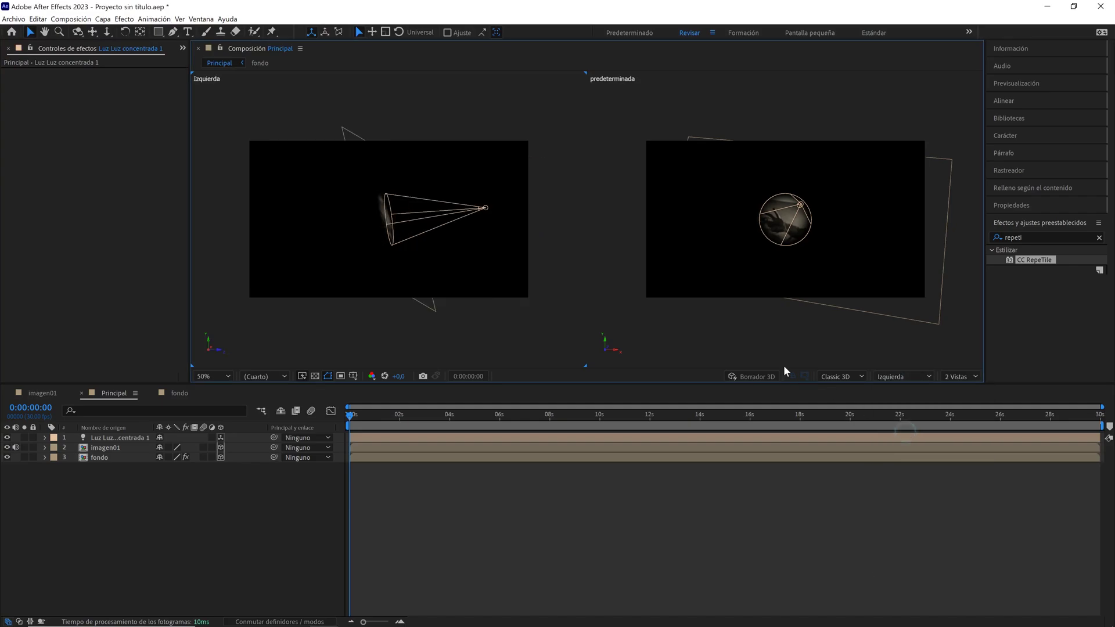
pyautogui.press(',')
pyautogui.moveTo(541, 247); pyautogui.dragTo(434, 242)
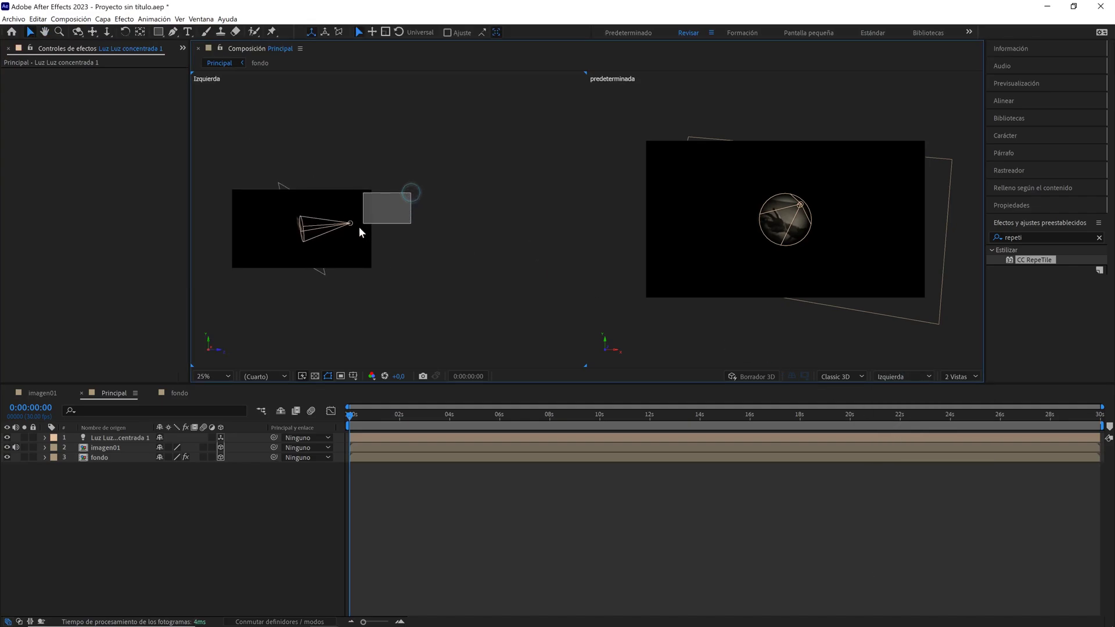
pyautogui.moveTo(411, 187)
pyautogui.mouseDown()
pyautogui.moveTo(343, 238)
pyautogui.moveTo(469, 227)
pyautogui.mouseUp()
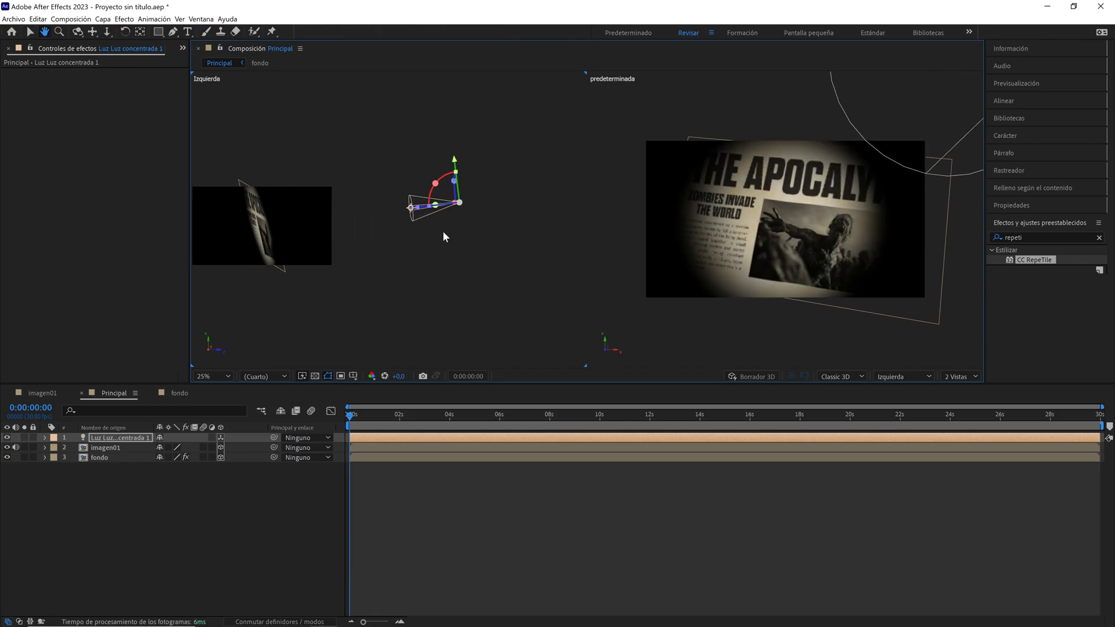
pyautogui.moveTo(456, 169); pyautogui.dragTo(474, 218)
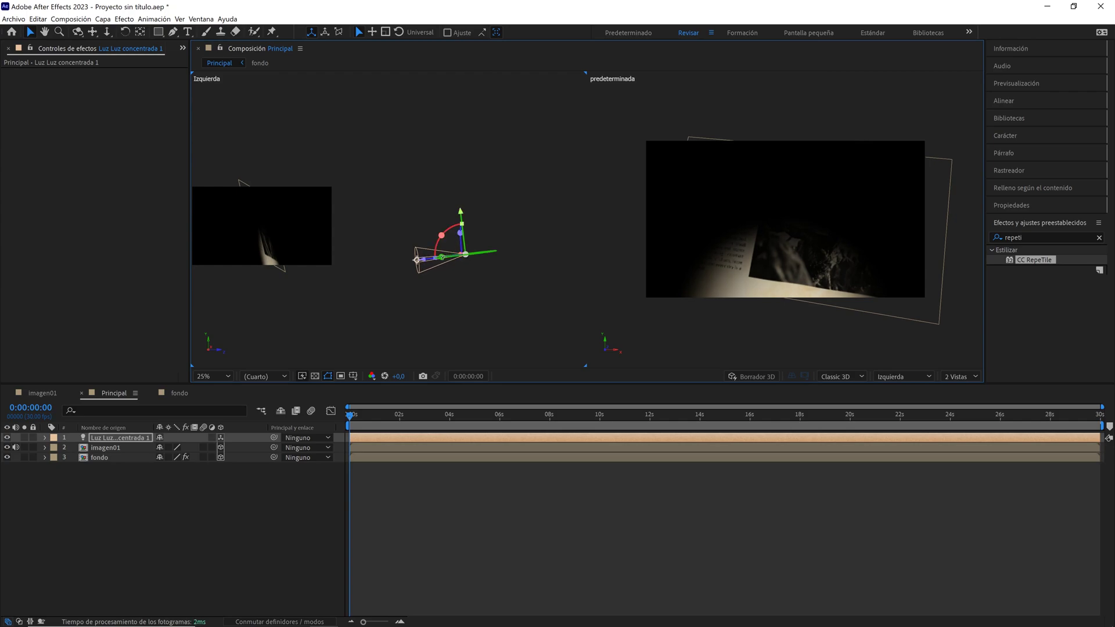
pyautogui.moveTo(426, 261); pyautogui.dragTo(429, 262)
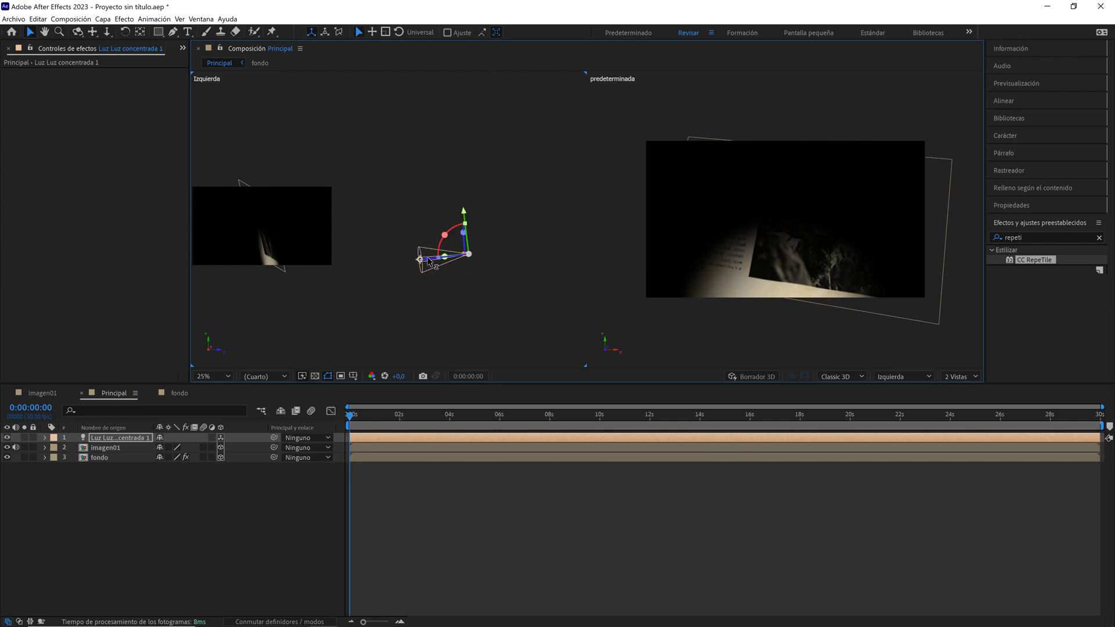
# - In the Frente view at 50%, slide the spot light to the page's lower-left corner
pyautogui.click(896, 377)
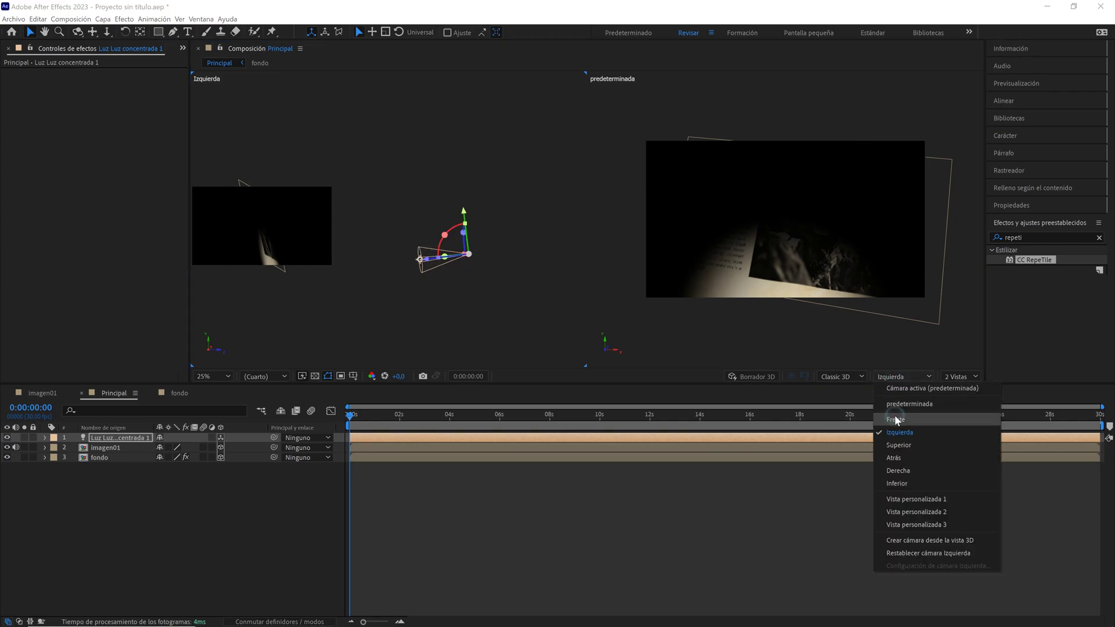
pyautogui.click(894, 415)
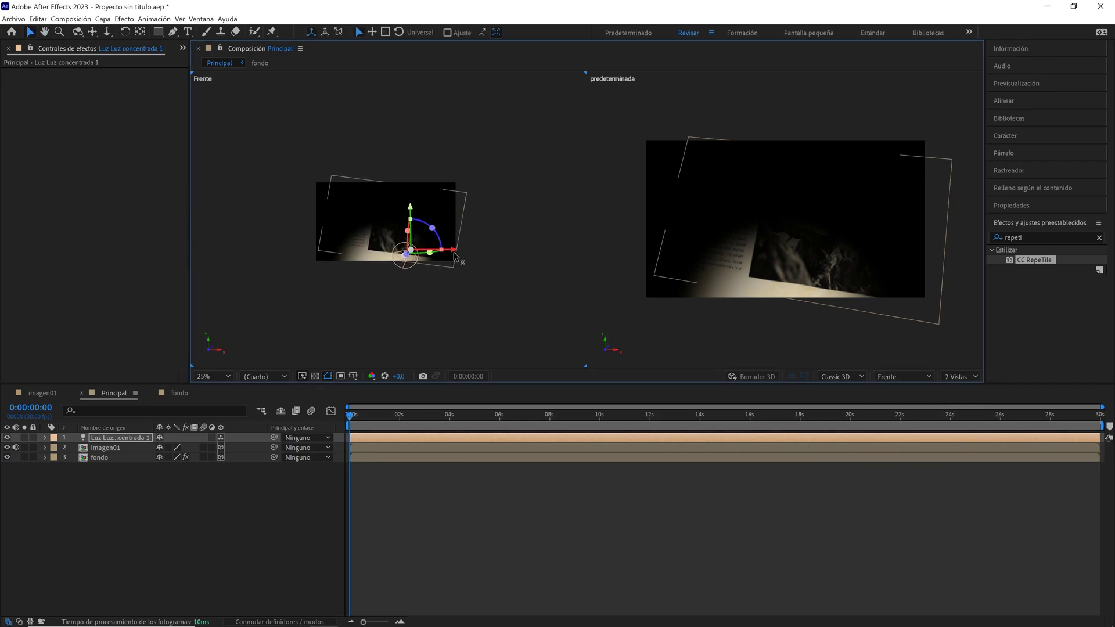
pyautogui.moveTo(419, 254)
pyautogui.mouseDown()
pyautogui.moveTo(364, 253)
pyautogui.moveTo(465, 237)
pyautogui.mouseUp()
pyautogui.press('.')
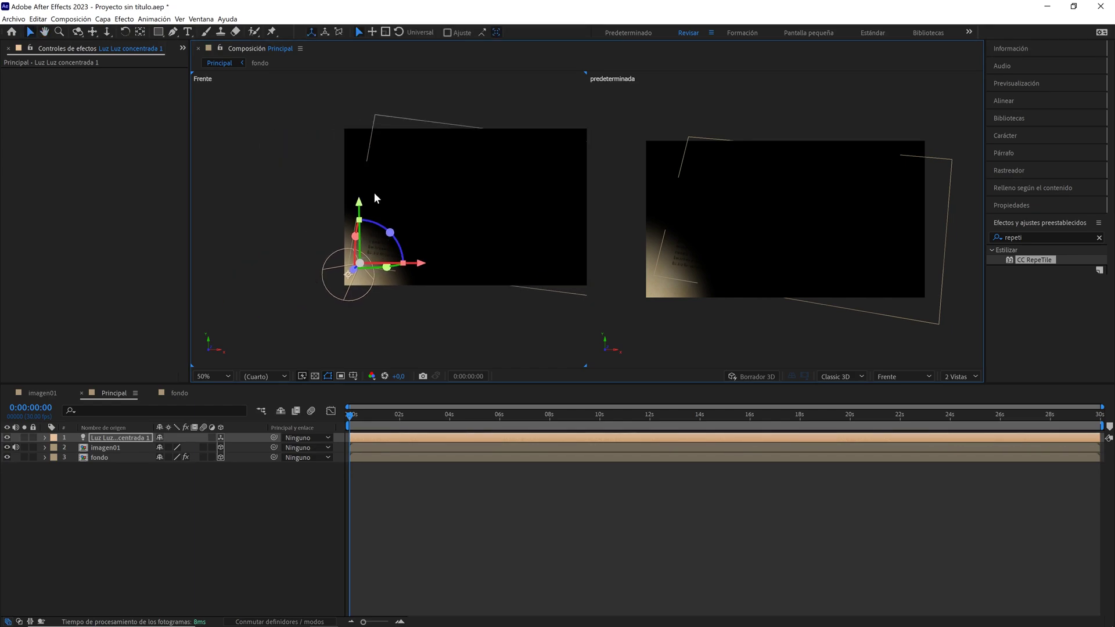
pyautogui.moveTo(361, 203); pyautogui.dragTo(360, 219)
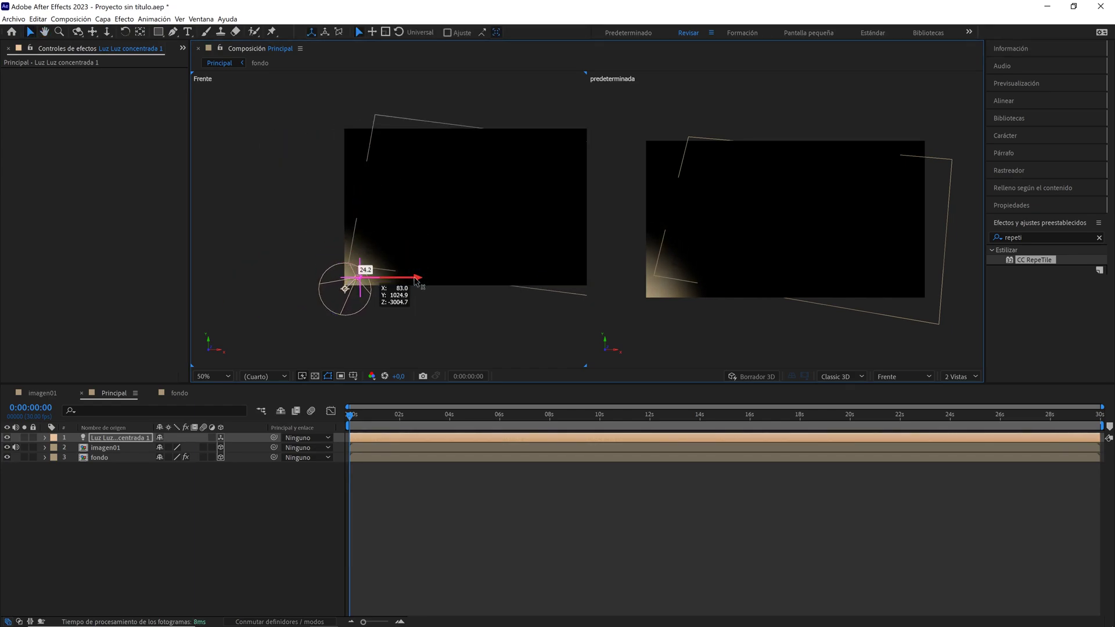
# - Keyframe the spot light at 0 s with Rotación X 20° and Rotación Y −12°
pyautogui.press('r')
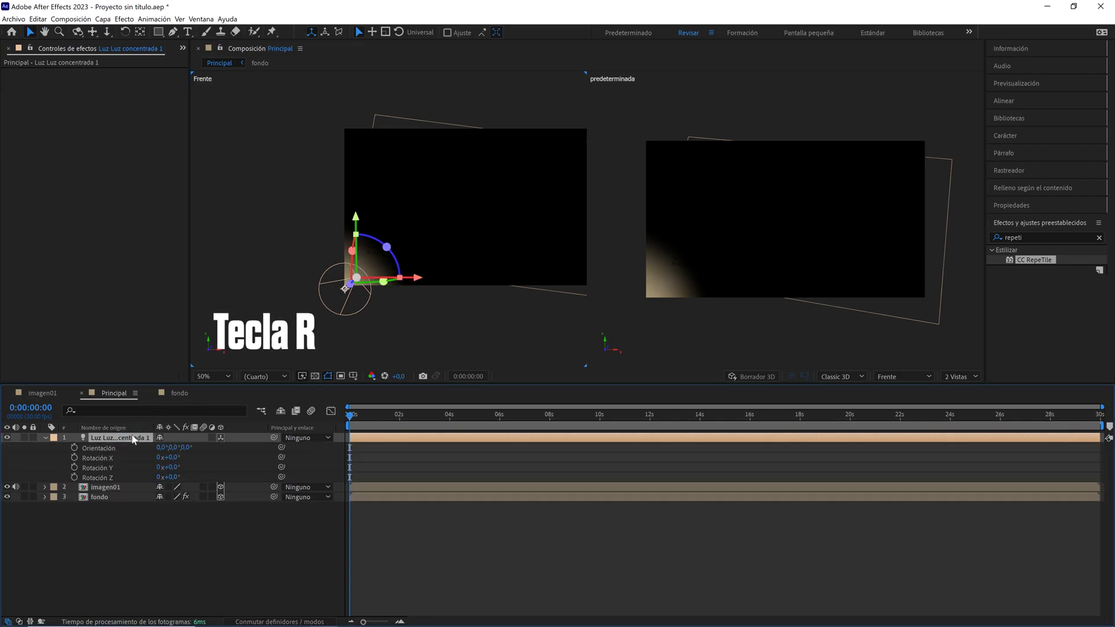
pyautogui.click(74, 457)
pyautogui.click(74, 467)
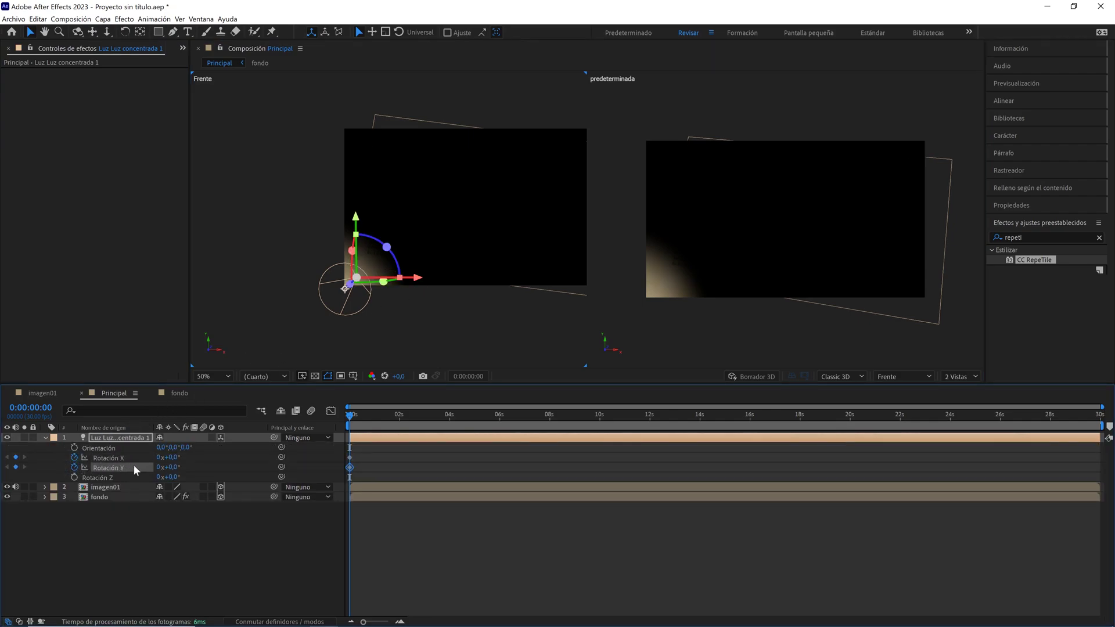
pyautogui.moveTo(173, 458); pyautogui.dragTo(180, 457)
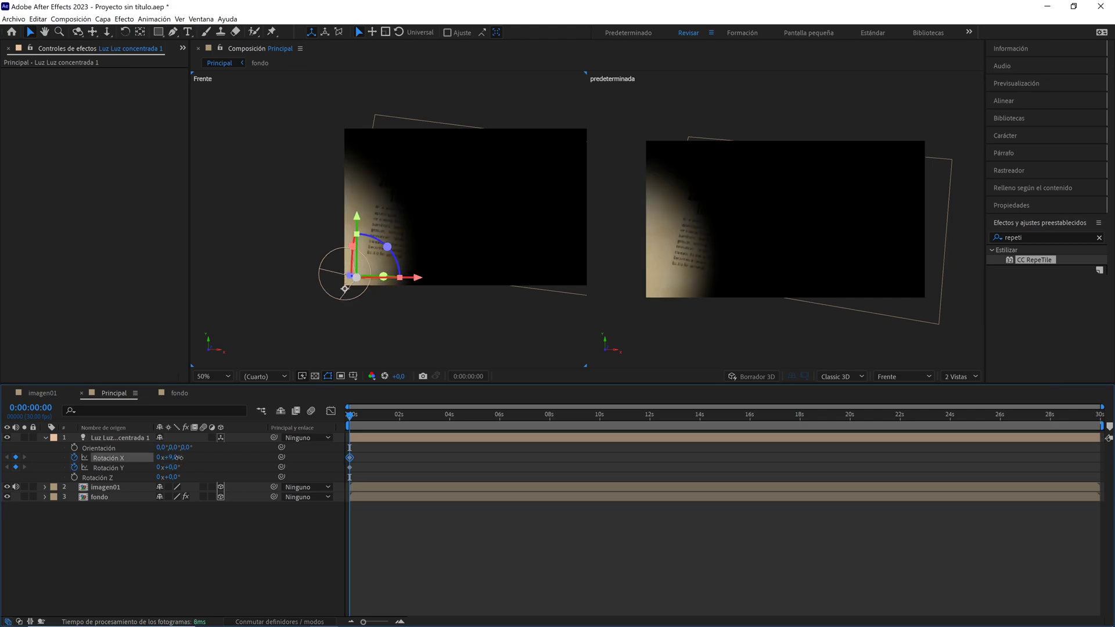
pyautogui.click(172, 457)
pyautogui.write('20')
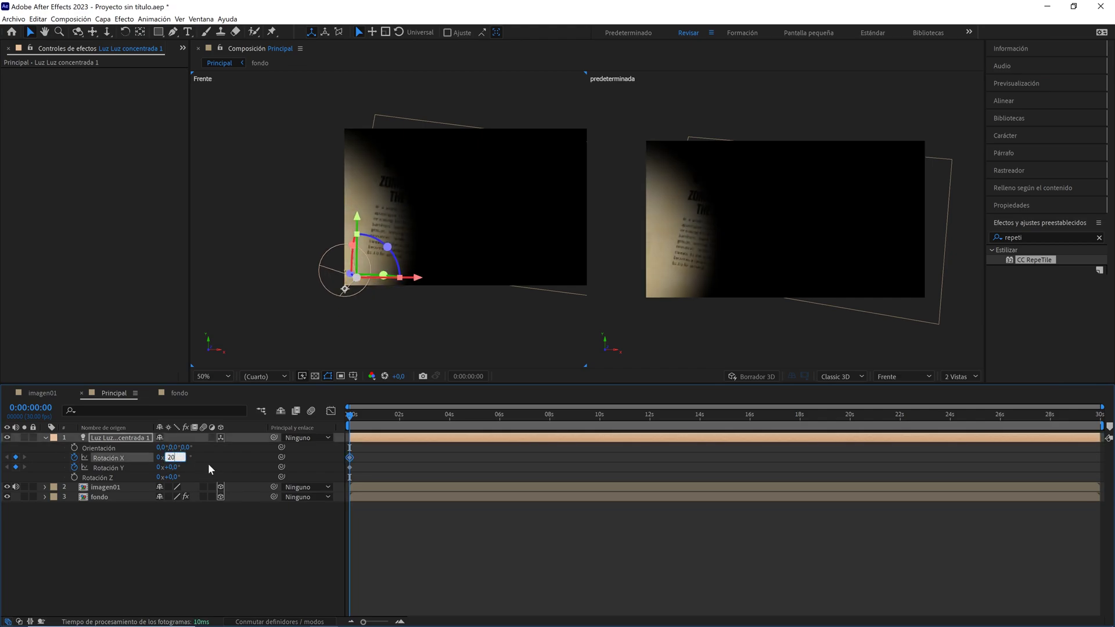
pyautogui.click(225, 466)
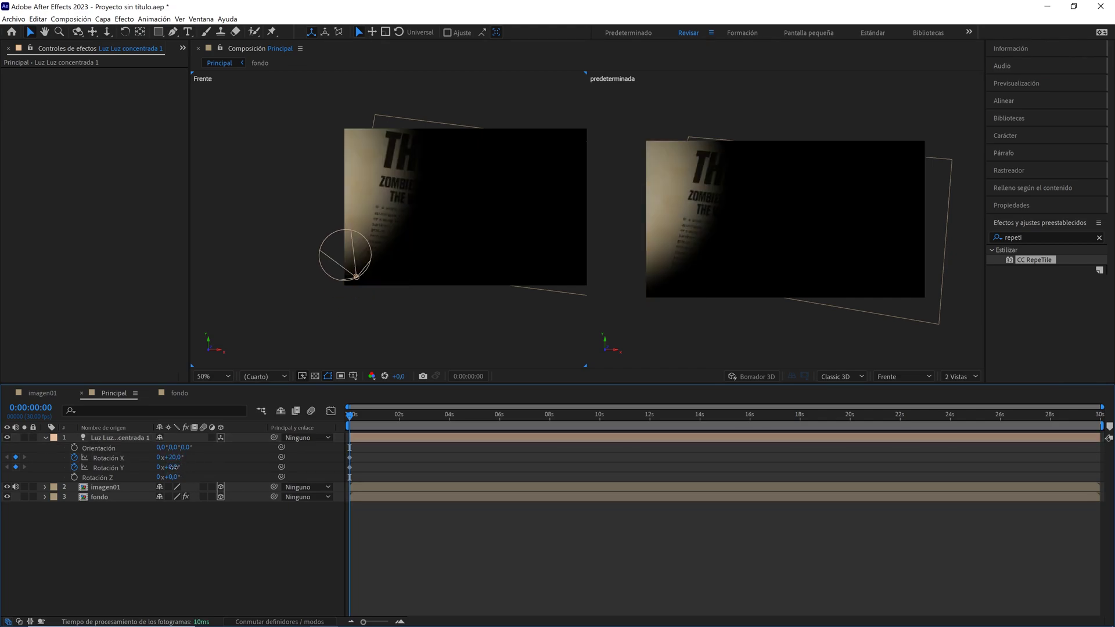
pyautogui.moveTo(173, 467); pyautogui.dragTo(173, 470)
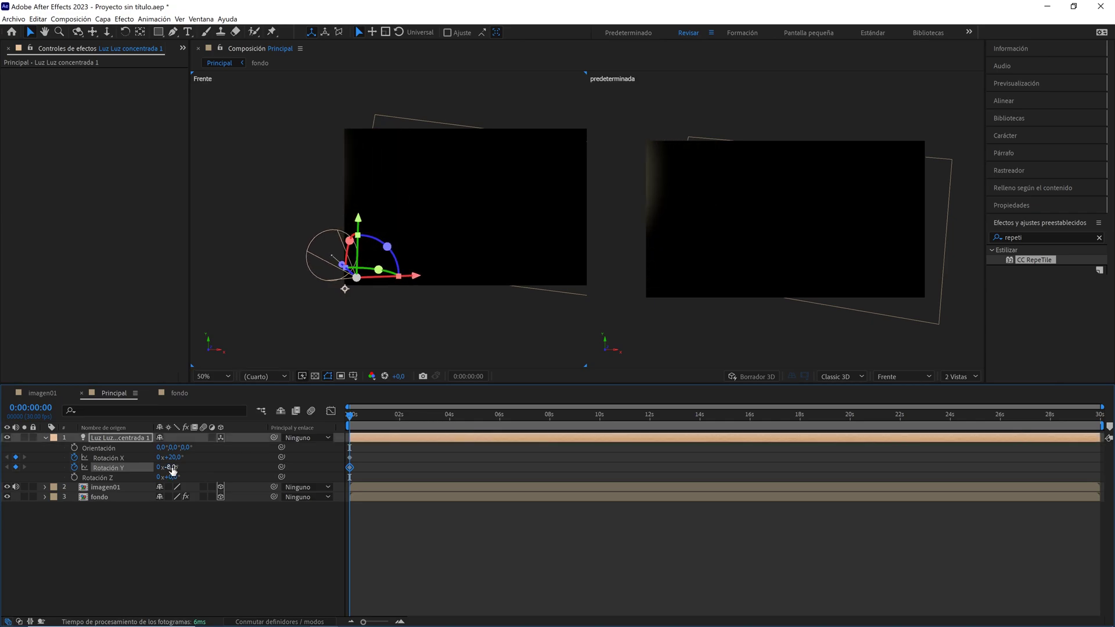
pyautogui.click(172, 468)
pyautogui.click(243, 462)
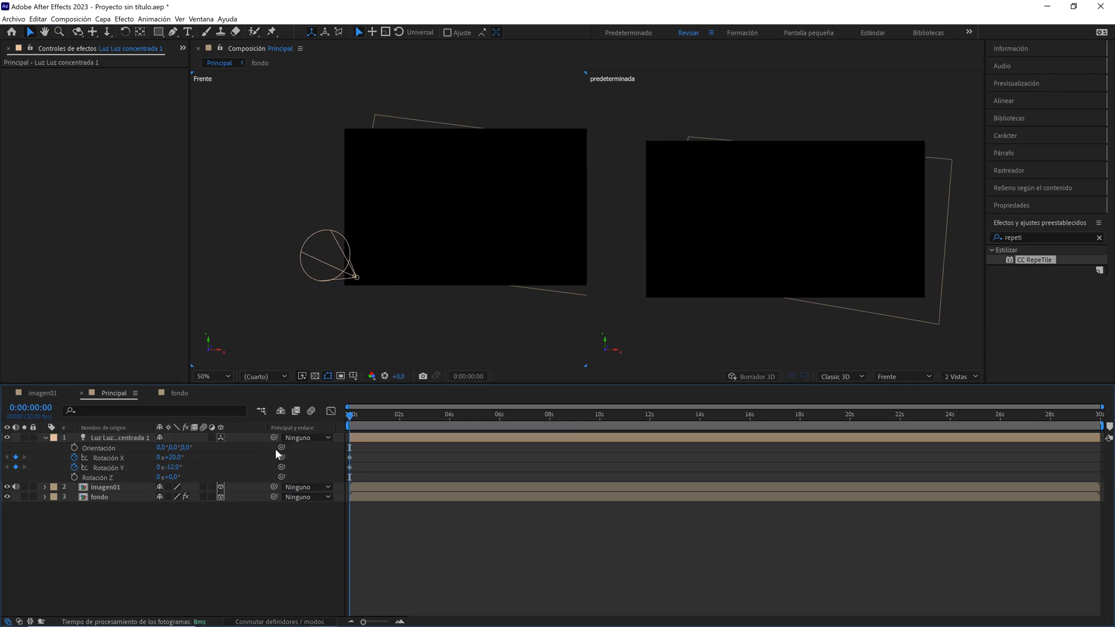
pyautogui.moveTo(604, 410); pyautogui.dragTo(725, 421)
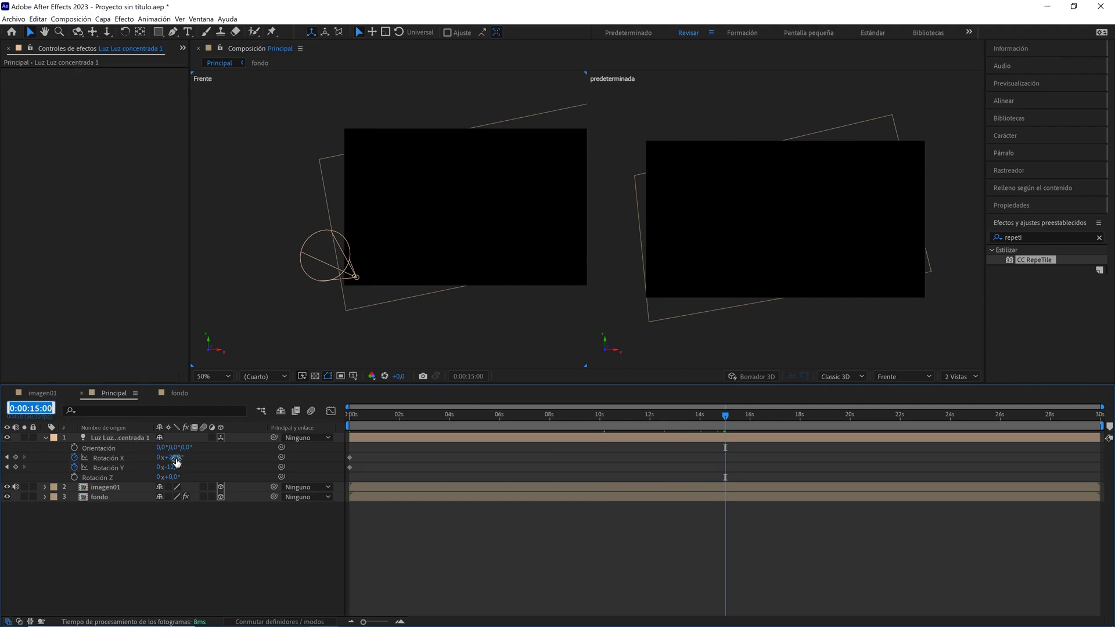
# - At 15 s, set the spot light's Rotación X to 15° and Rotación Y to 60°, then scrub back to preview
pyautogui.click(174, 458)
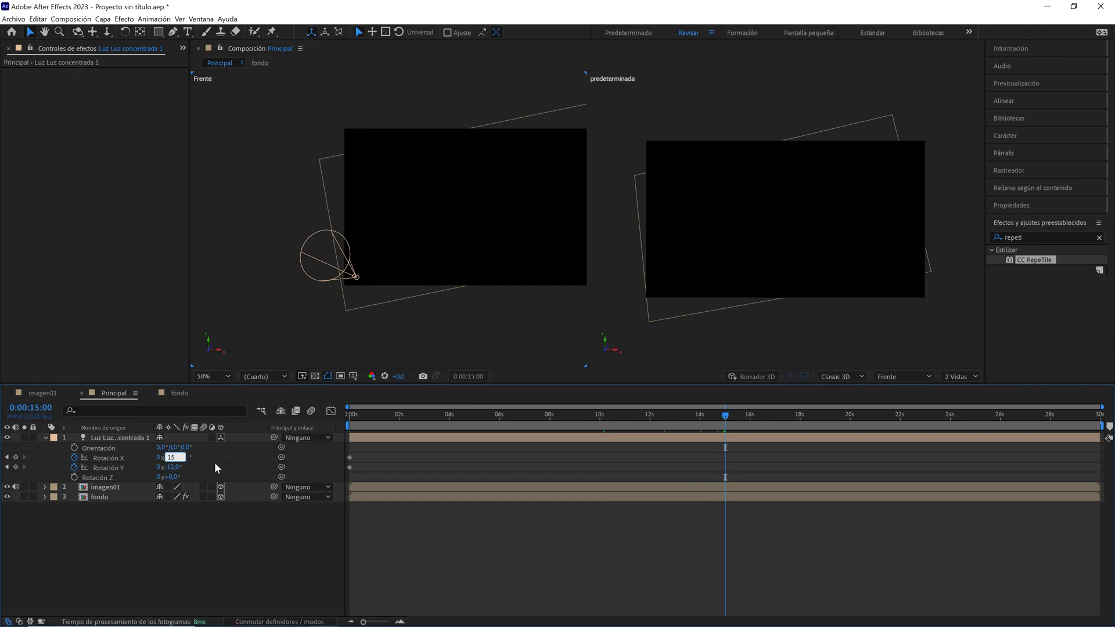
pyautogui.press('Return')
pyautogui.click(174, 468)
pyautogui.write('15')
pyautogui.press('Return')
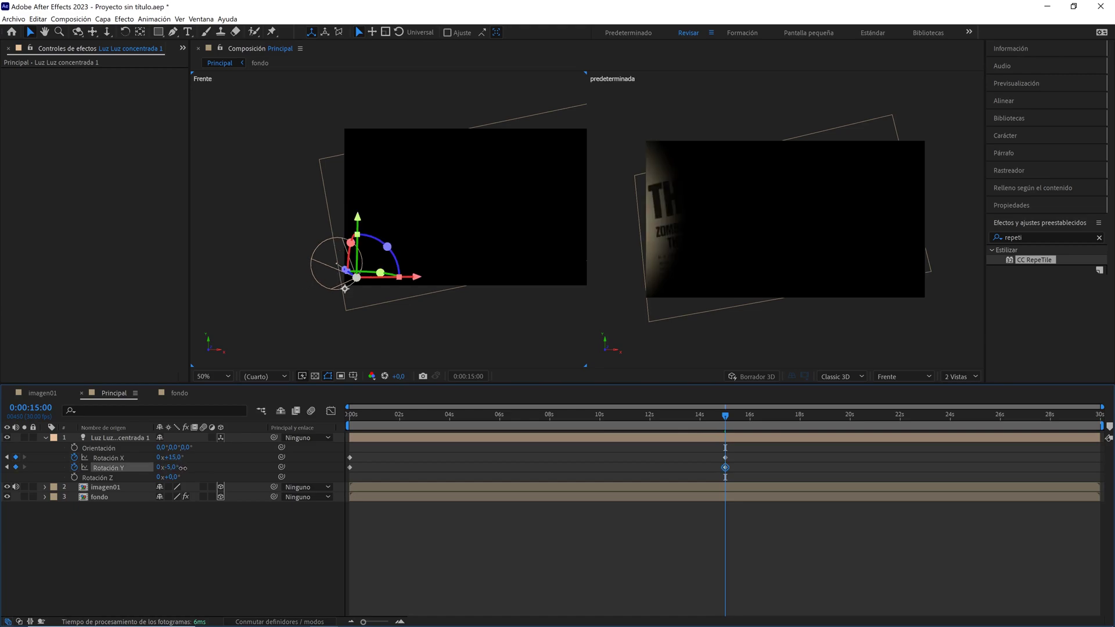
pyautogui.moveTo(194, 469); pyautogui.dragTo(216, 471)
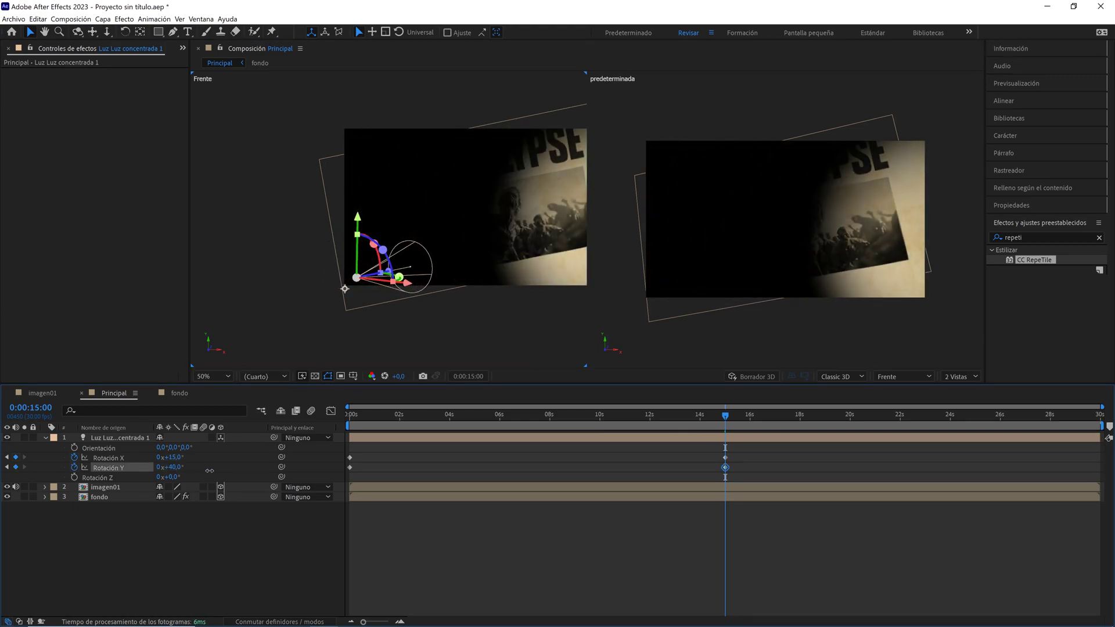
pyautogui.click(175, 468)
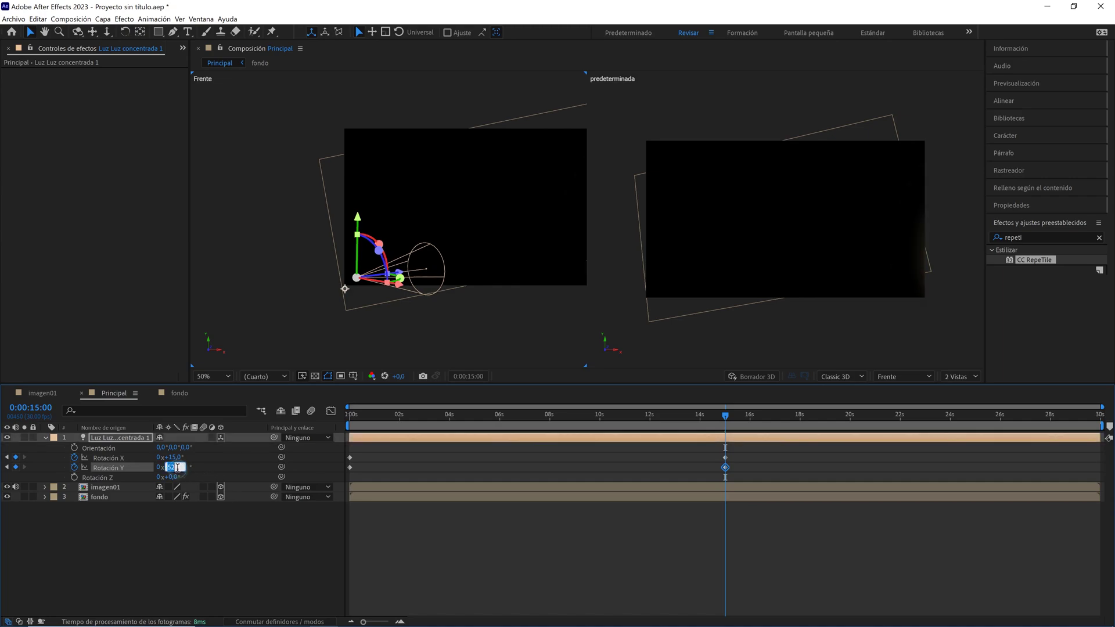
pyautogui.write('60')
pyautogui.click(222, 476)
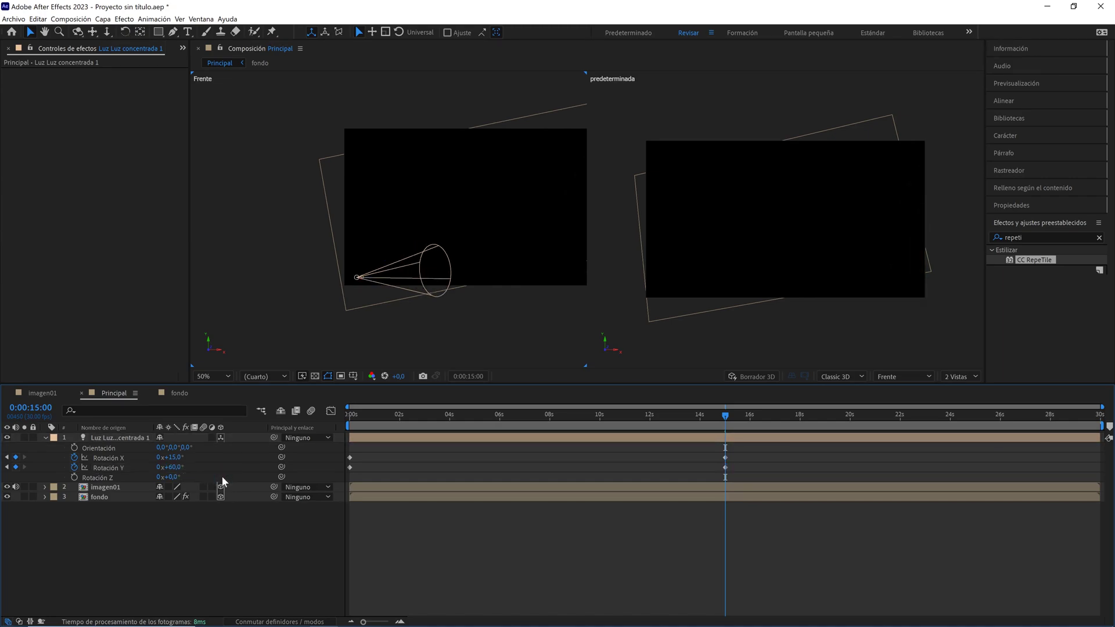
pyautogui.moveTo(717, 417)
pyautogui.mouseDown()
pyautogui.moveTo(607, 414)
pyautogui.moveTo(401, 437)
pyautogui.mouseUp()
# - Switch the viewer back to a single view and scrub to the animation's start
pyautogui.click(961, 376)
pyautogui.click(956, 399)
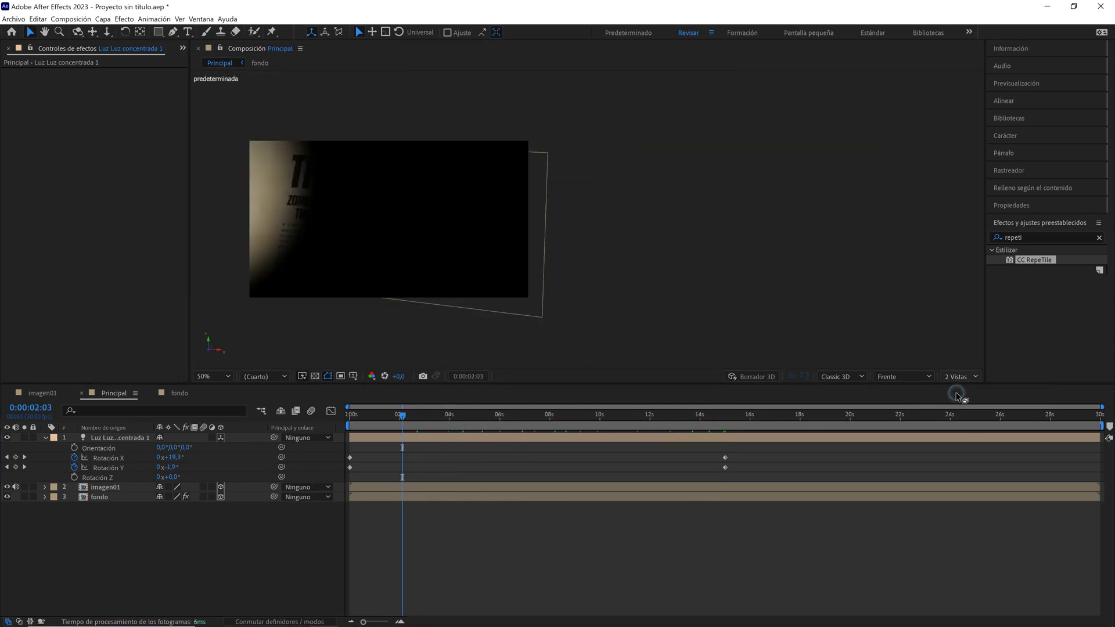
pyautogui.moveTo(552, 413)
pyautogui.mouseDown()
pyautogui.moveTo(426, 411)
pyautogui.moveTo(312, 430)
pyautogui.mouseUp()
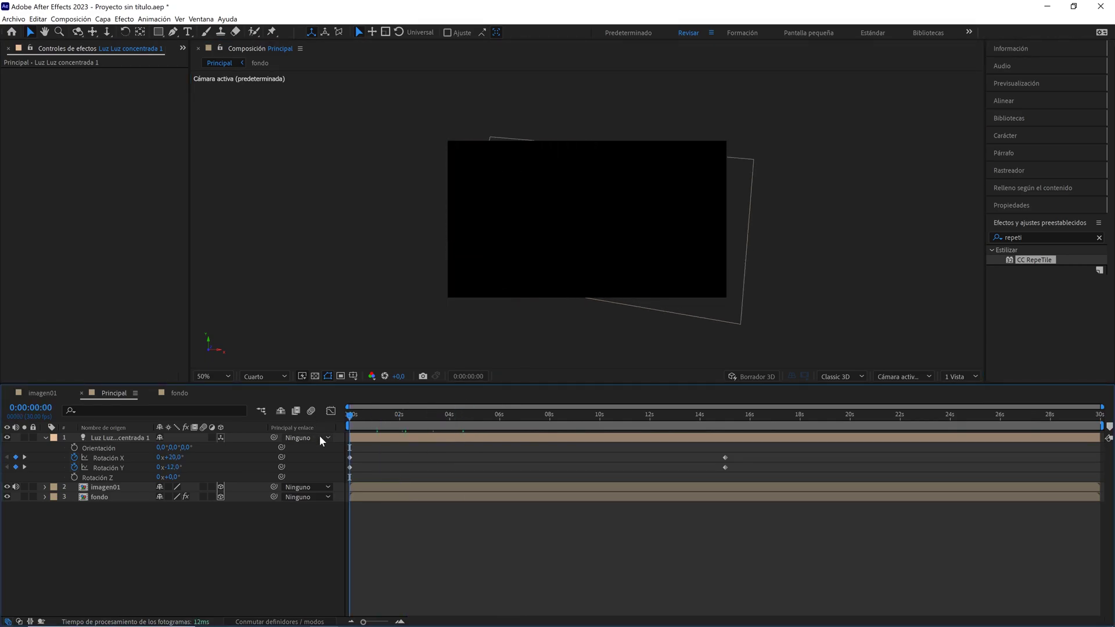
# - Duplicate the spot light, imagen01 and fondo layers with Ctrl+D
pyautogui.click(45, 438)
pyautogui.moveTo(131, 506); pyautogui.dragTo(100, 443)
pyautogui.hotkey('ctrl', 'd')
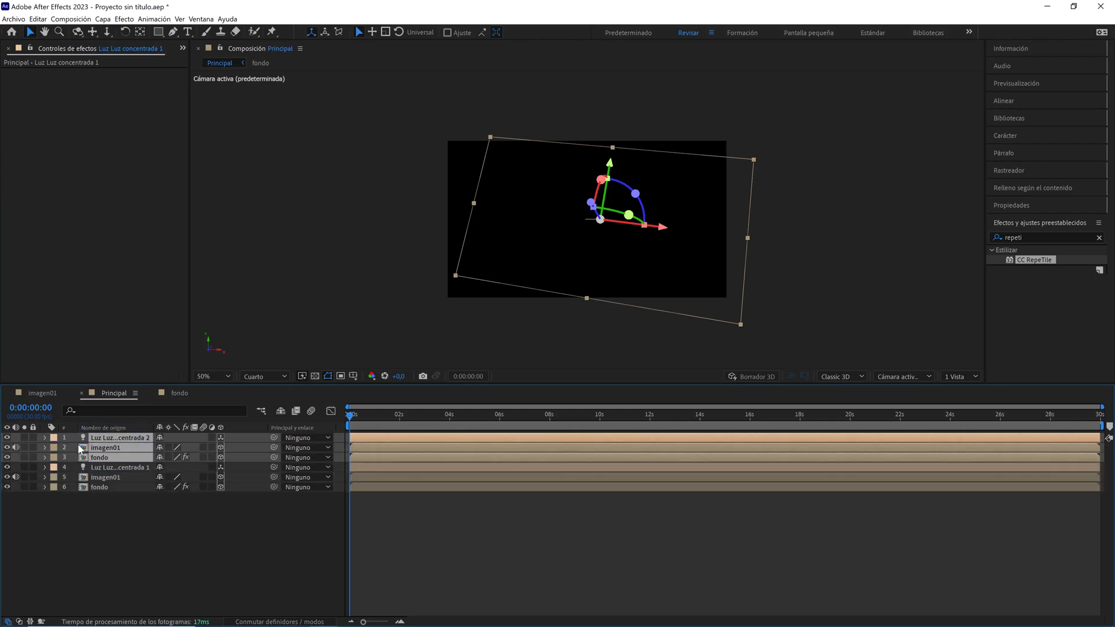
# - Label the copies teal and hide the three original layers and the copied spot light
pyautogui.click(54, 441)
pyautogui.click(64, 402)
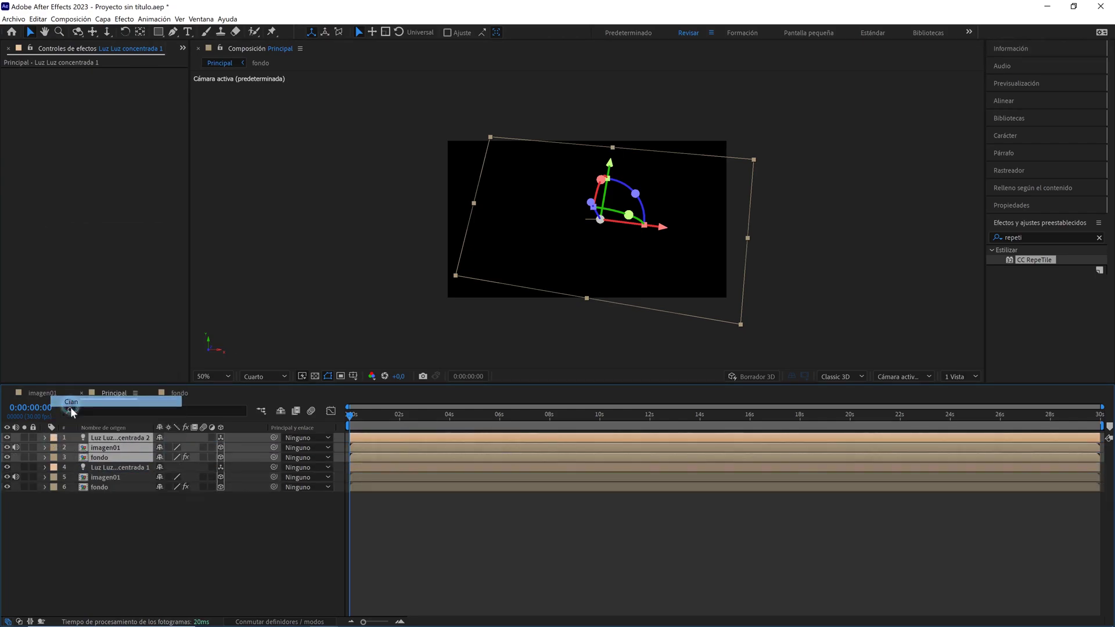
pyautogui.moveTo(108, 513); pyautogui.dragTo(92, 464)
pyautogui.moveTo(7, 467); pyautogui.dragTo(7, 488)
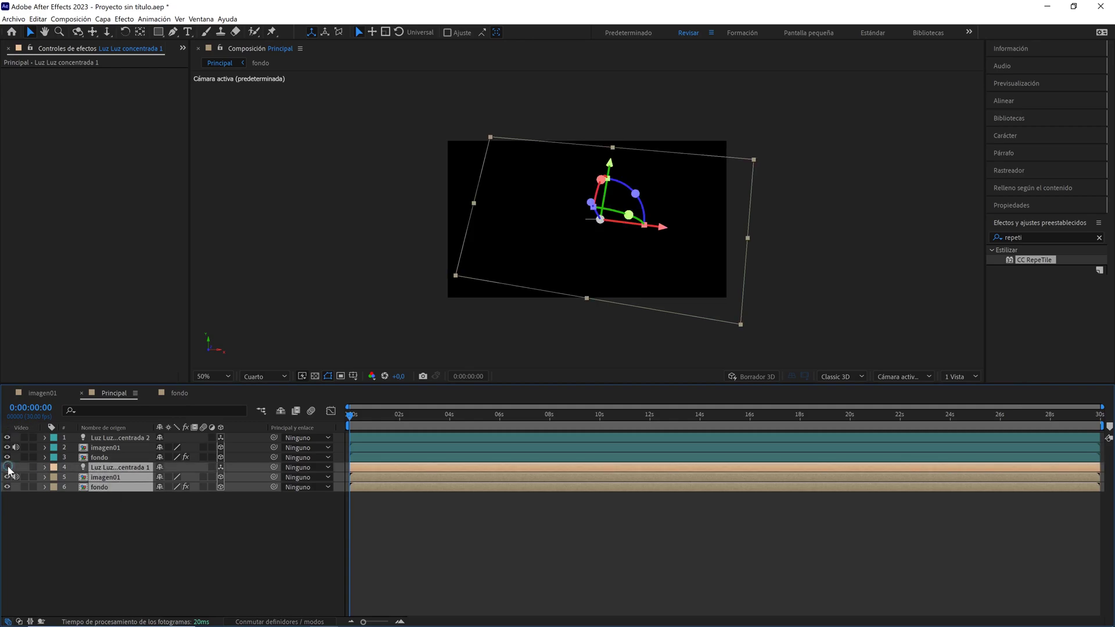
pyautogui.click(120, 438)
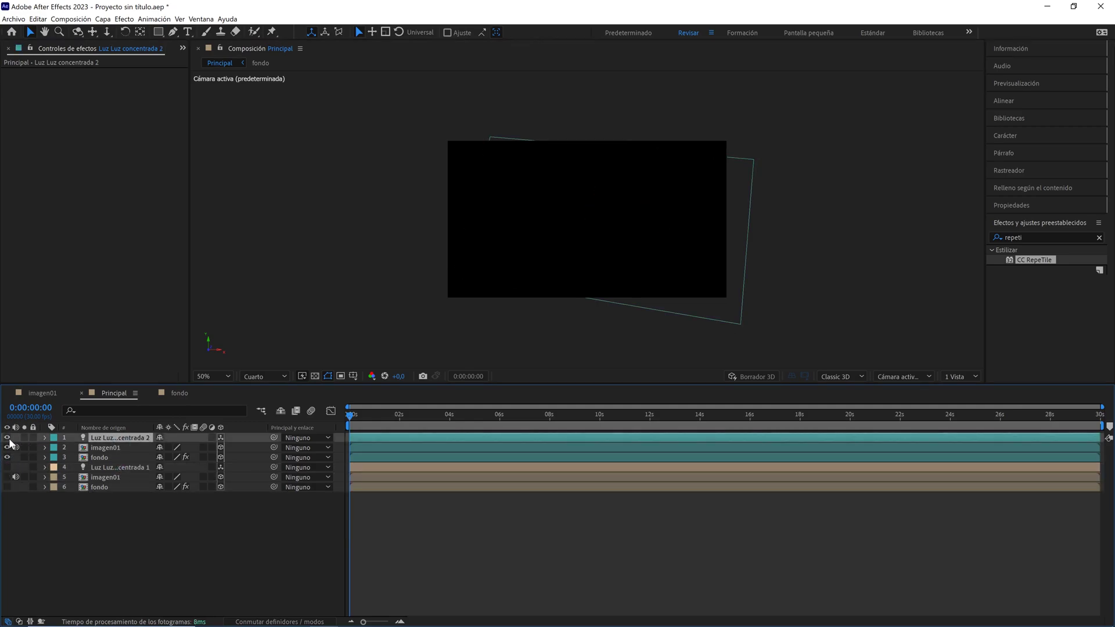
pyautogui.click(7, 438)
pyautogui.keyDown('shift'); pyautogui.click(99, 457); pyautogui.keyUp('shift')
# - Delete all keyframes from the copied layers
pyautogui.press('u')
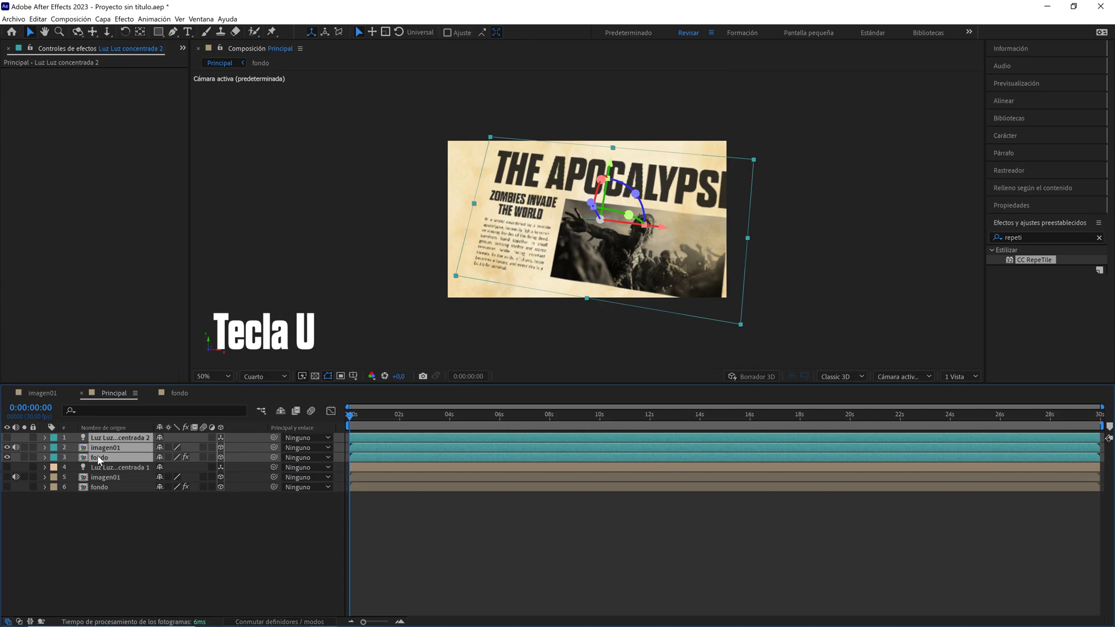
pyautogui.press('u')
pyautogui.moveTo(732, 443); pyautogui.dragTo(332, 571)
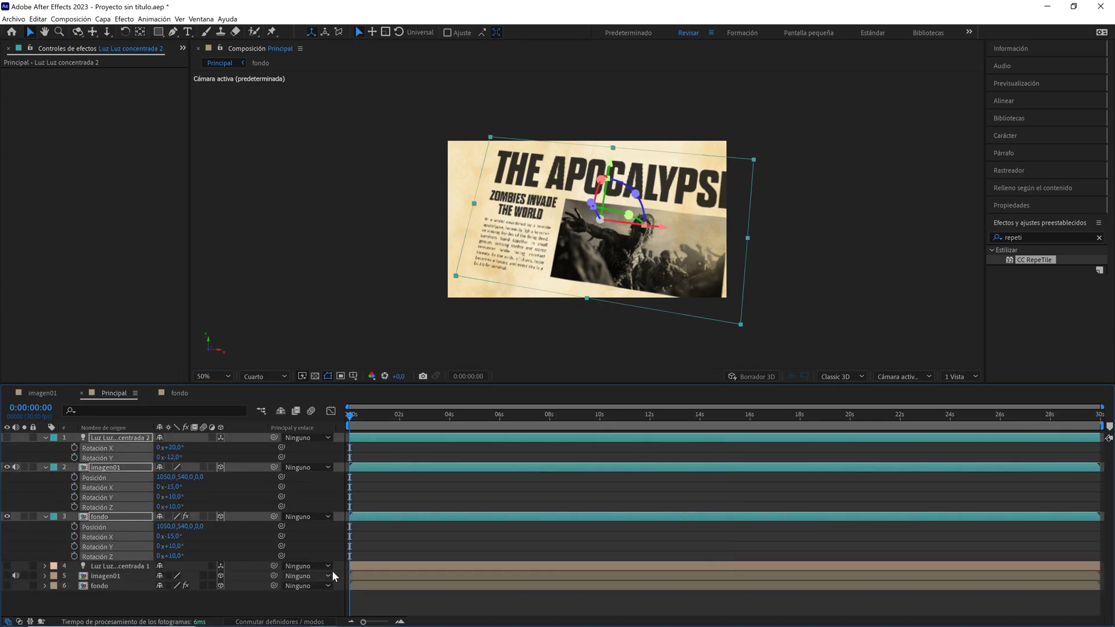
pyautogui.press('Delete')
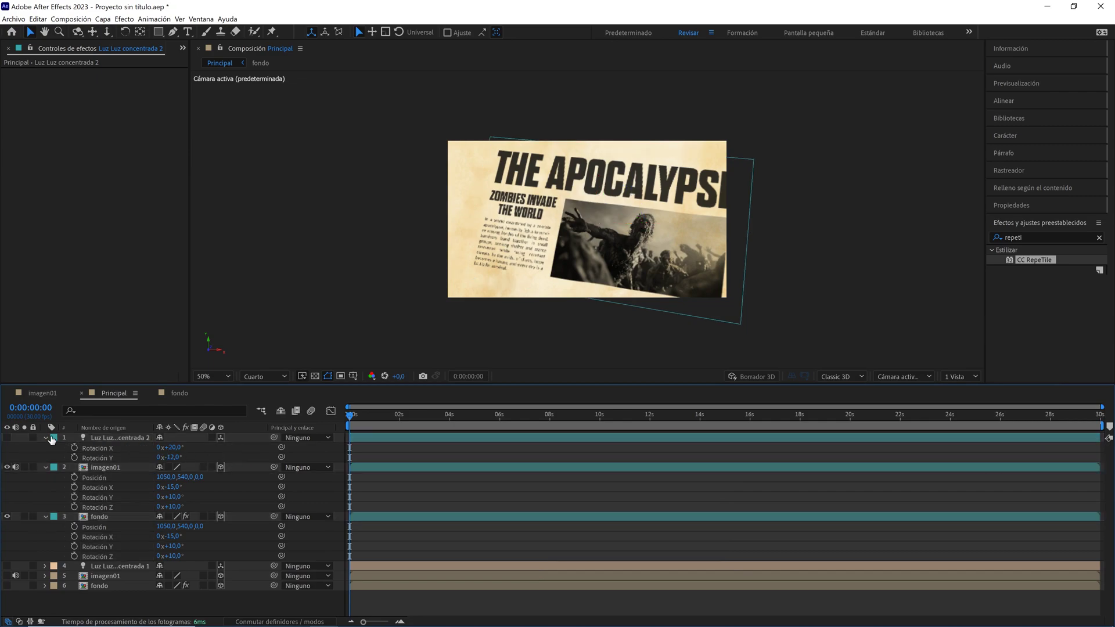
# - Reset the Transform properties of the copied spot light and imagen01
pyautogui.click(47, 437)
pyautogui.click(47, 437)
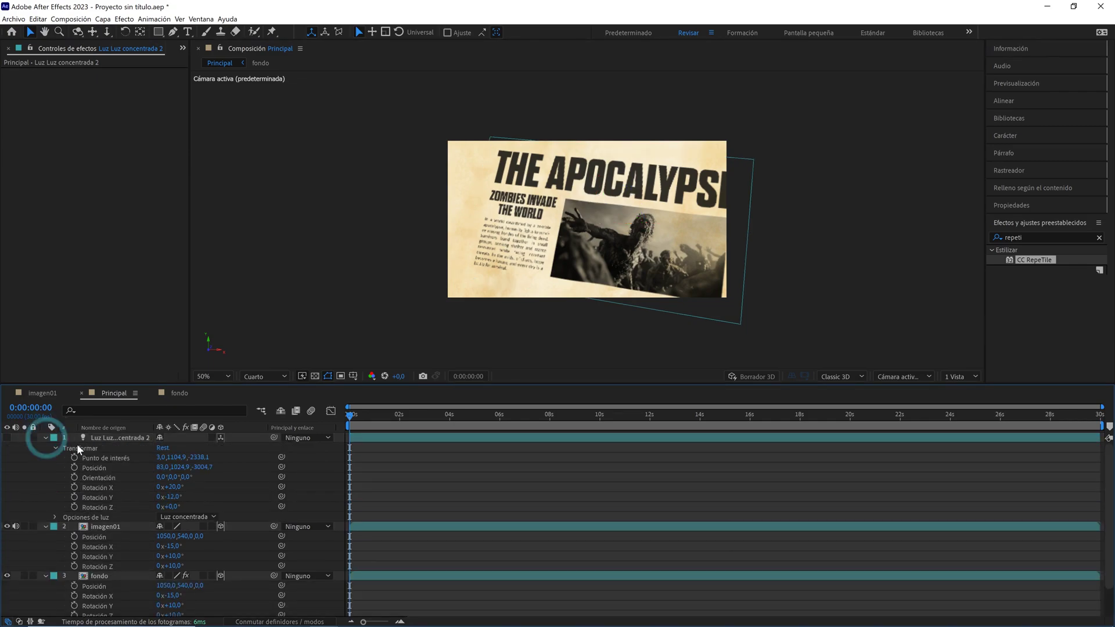
pyautogui.click(163, 449)
pyautogui.click(45, 438)
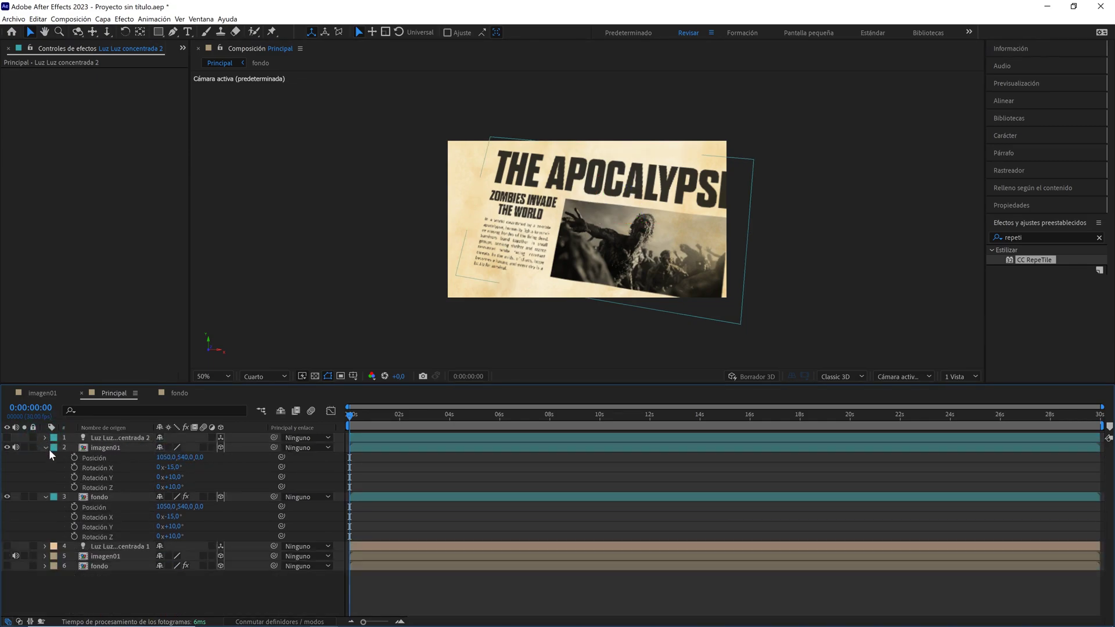
pyautogui.click(45, 447)
pyautogui.click(45, 447)
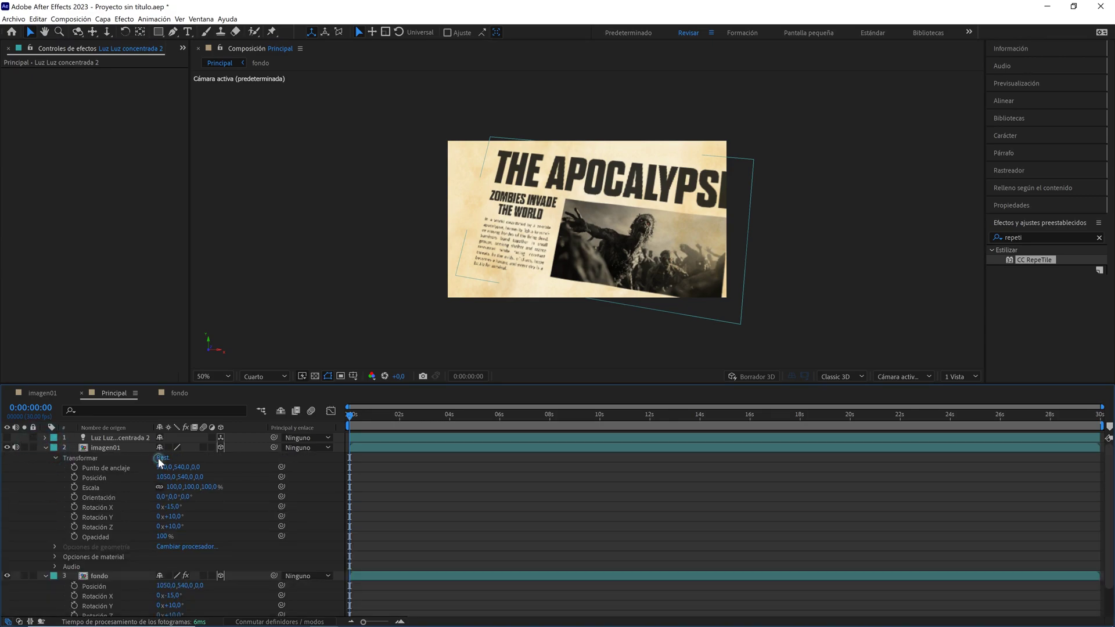
pyautogui.click(163, 458)
pyautogui.click(45, 447)
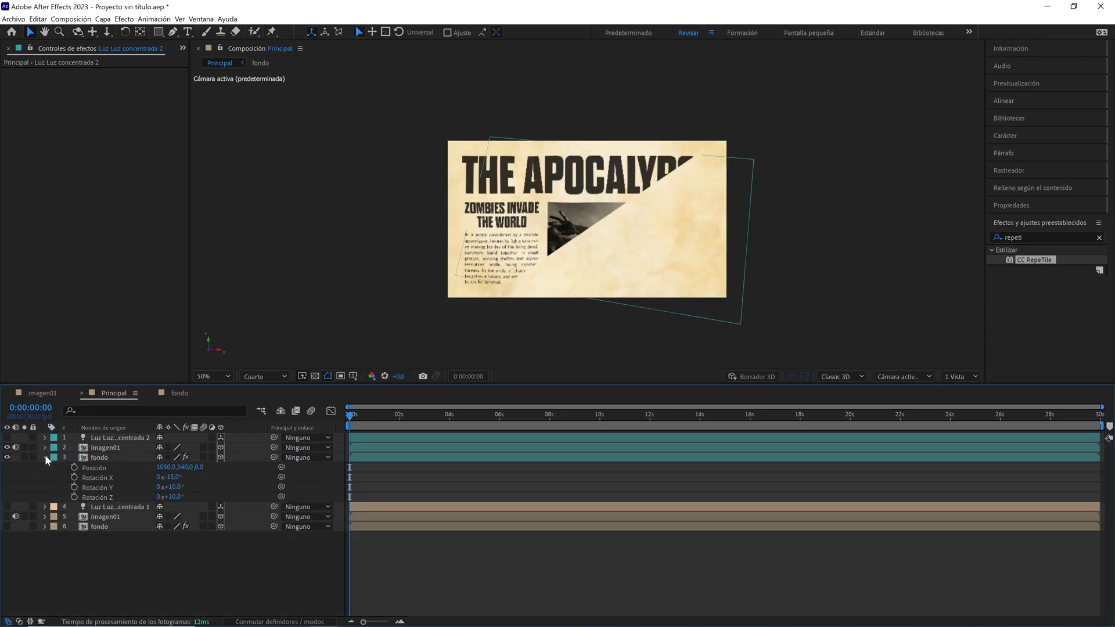
# - Reset fondo's Transform and select the fondo layer
pyautogui.click(45, 457)
pyautogui.click(46, 457)
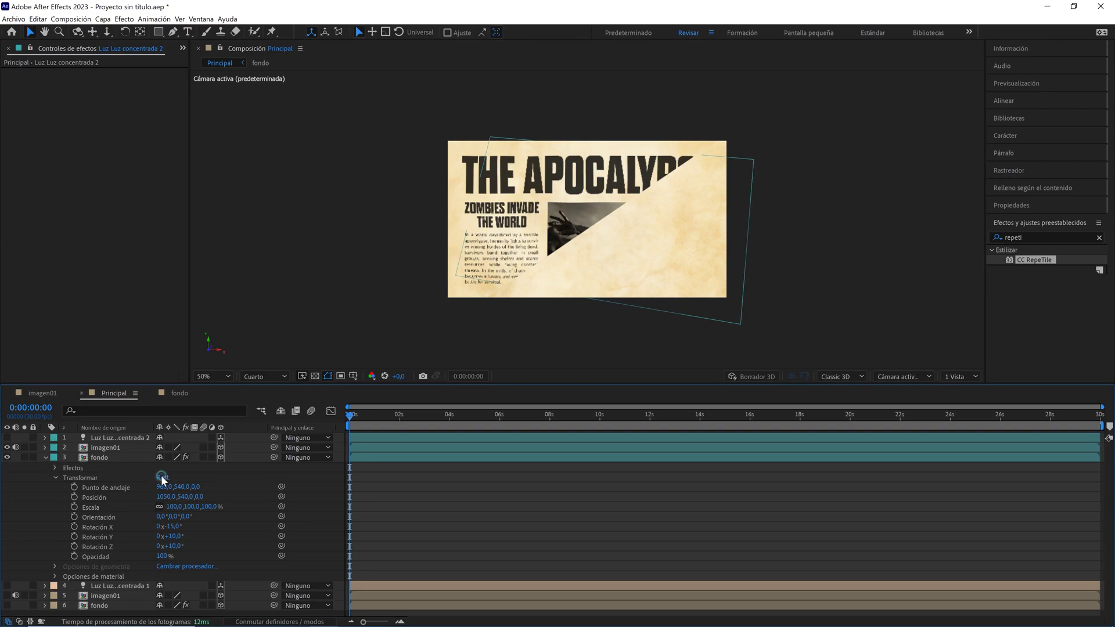
pyautogui.click(162, 477)
pyautogui.click(45, 458)
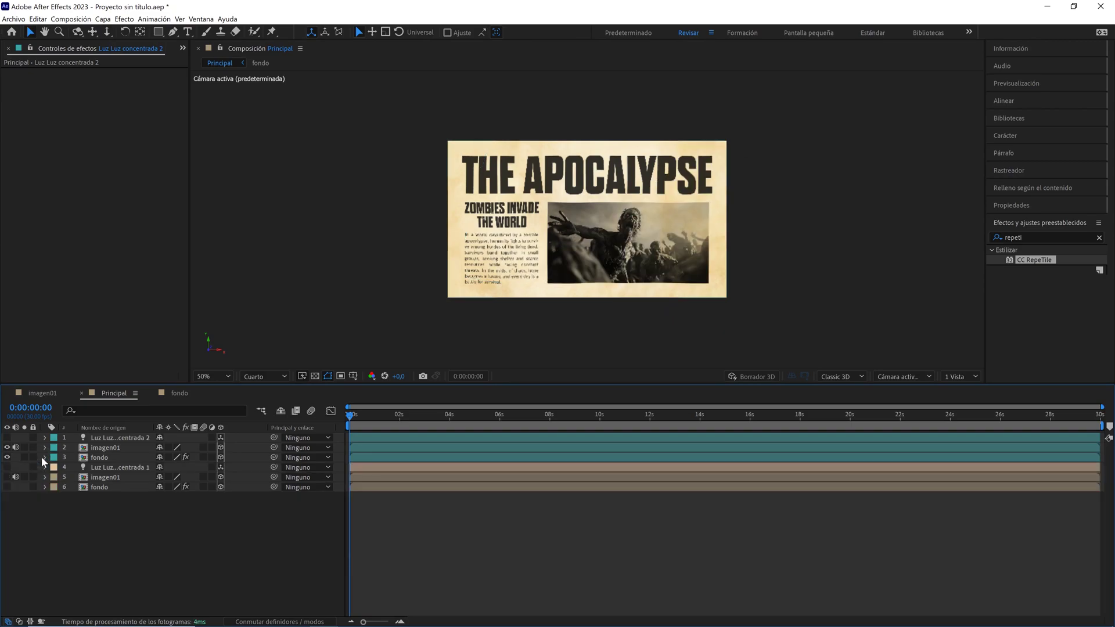
pyautogui.click(111, 458)
# - Parent fondo to imagen01 and enable Position, Rotación X and Rotación Z keyframes on imagen01
pyautogui.moveTo(273, 459); pyautogui.dragTo(138, 451)
pyautogui.click(137, 448)
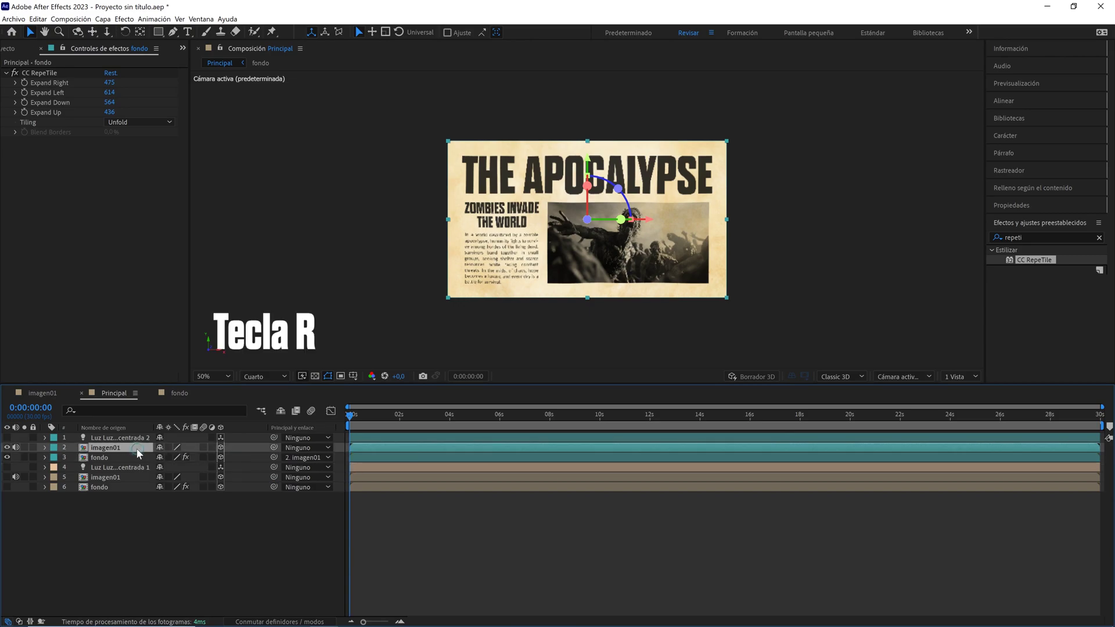
pyautogui.press('r')
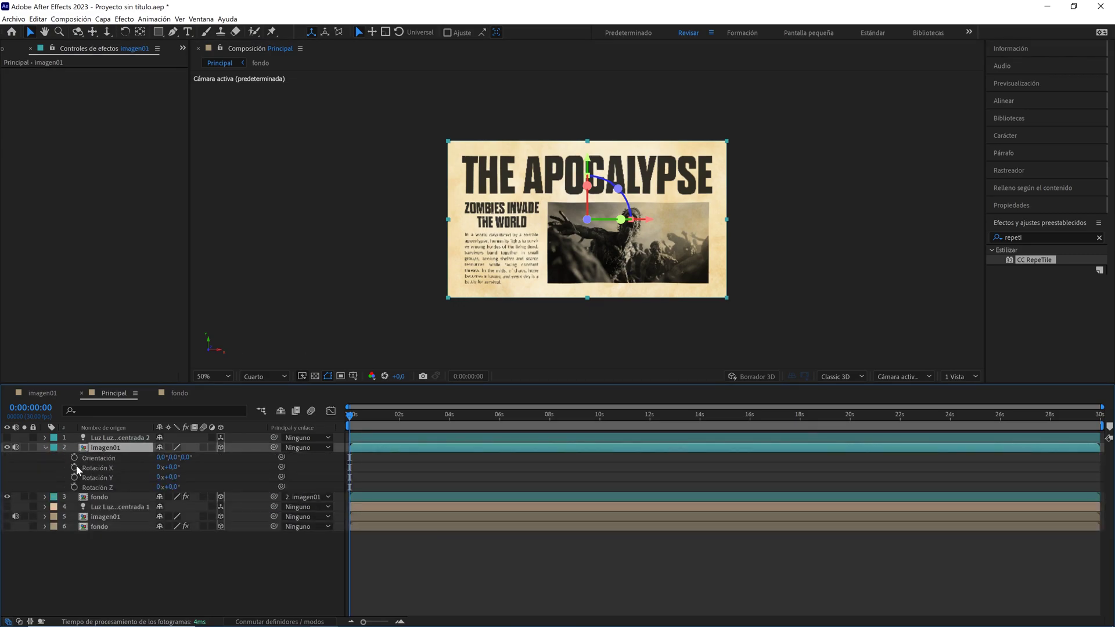
pyautogui.click(75, 468)
pyautogui.click(74, 487)
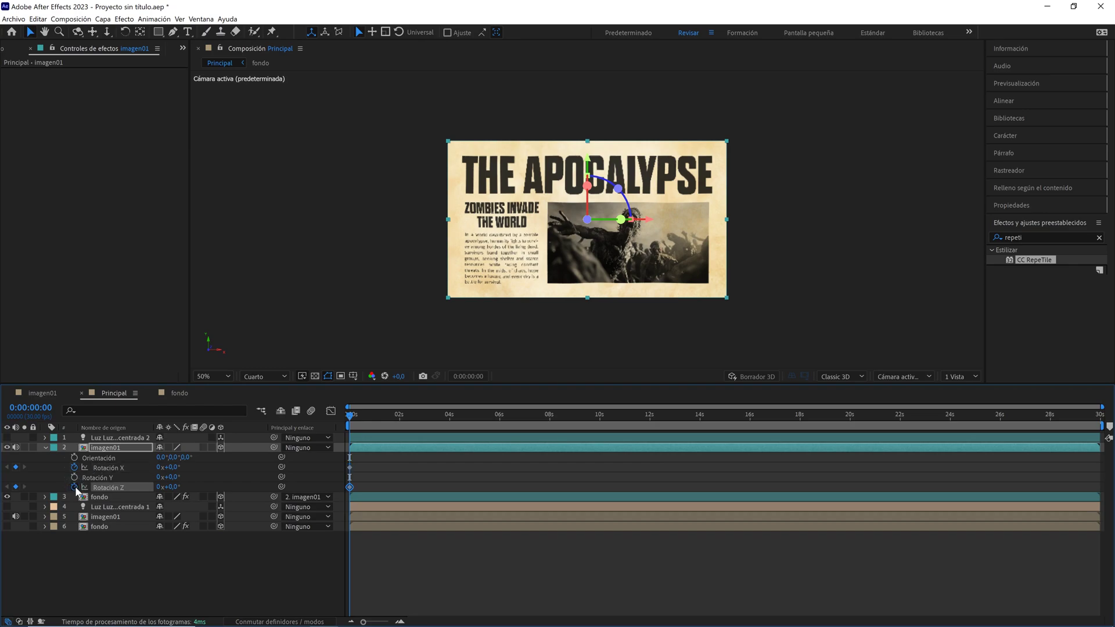
pyautogui.press('p')
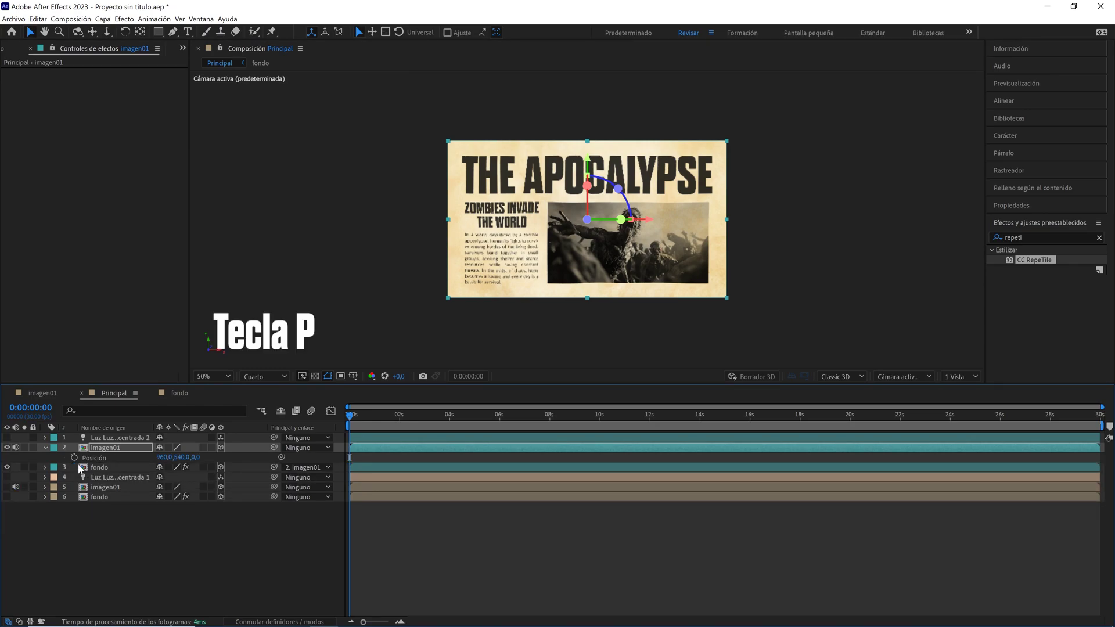
pyautogui.click(74, 458)
pyautogui.press('u')
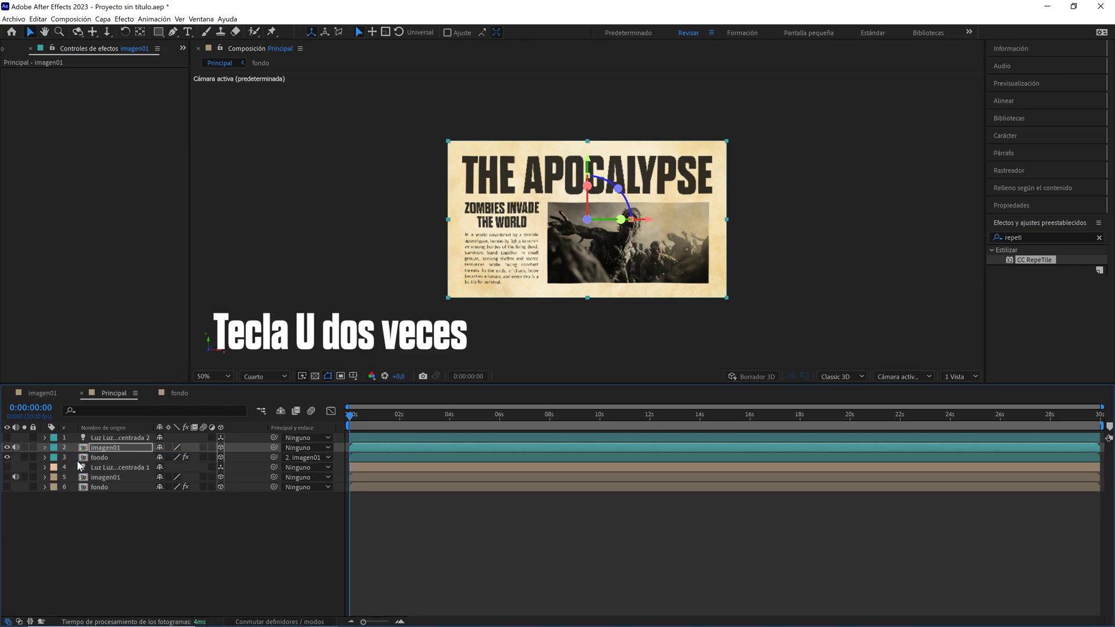
pyautogui.press('u')
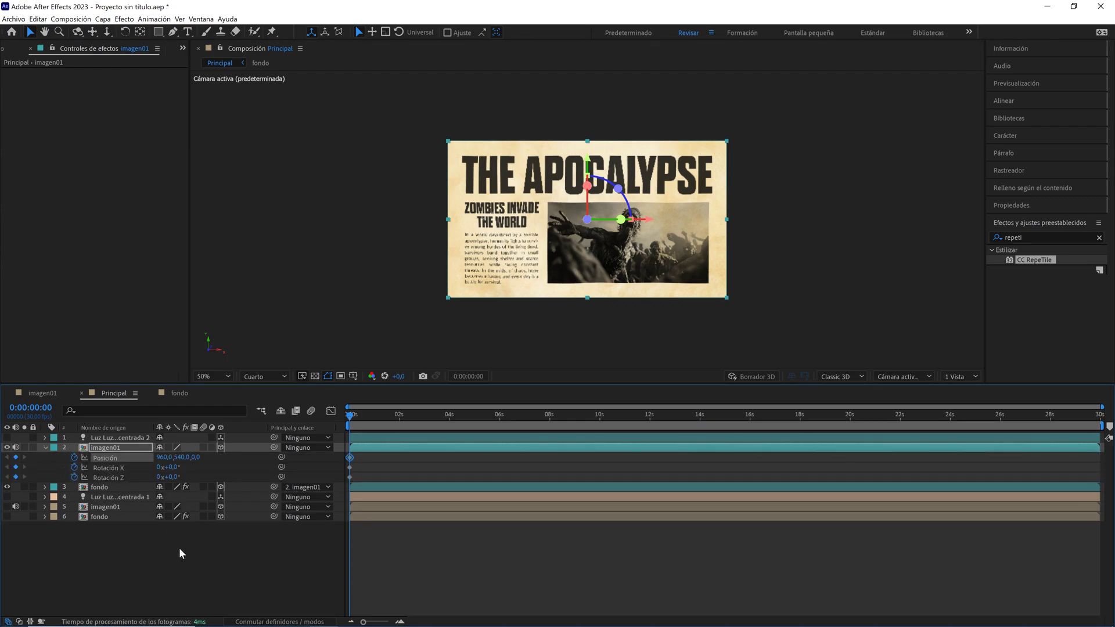
# - Set imagen01's 0 s values to Y position 460, X rotation −20° and Z rotation +10°
pyautogui.click(179, 457)
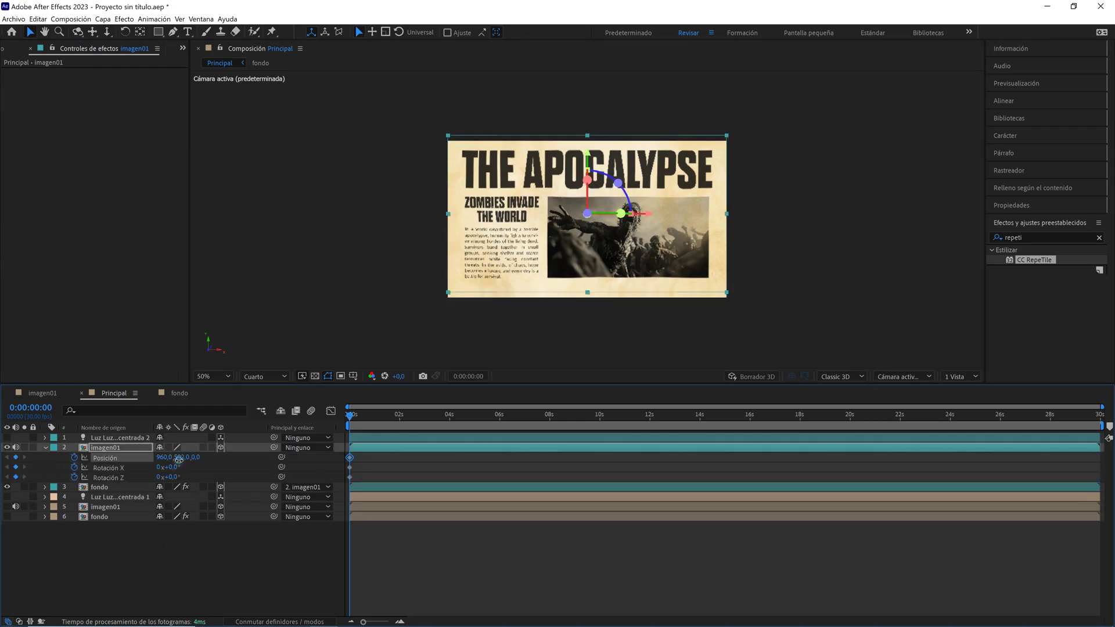
pyautogui.write('460')
pyautogui.click(222, 464)
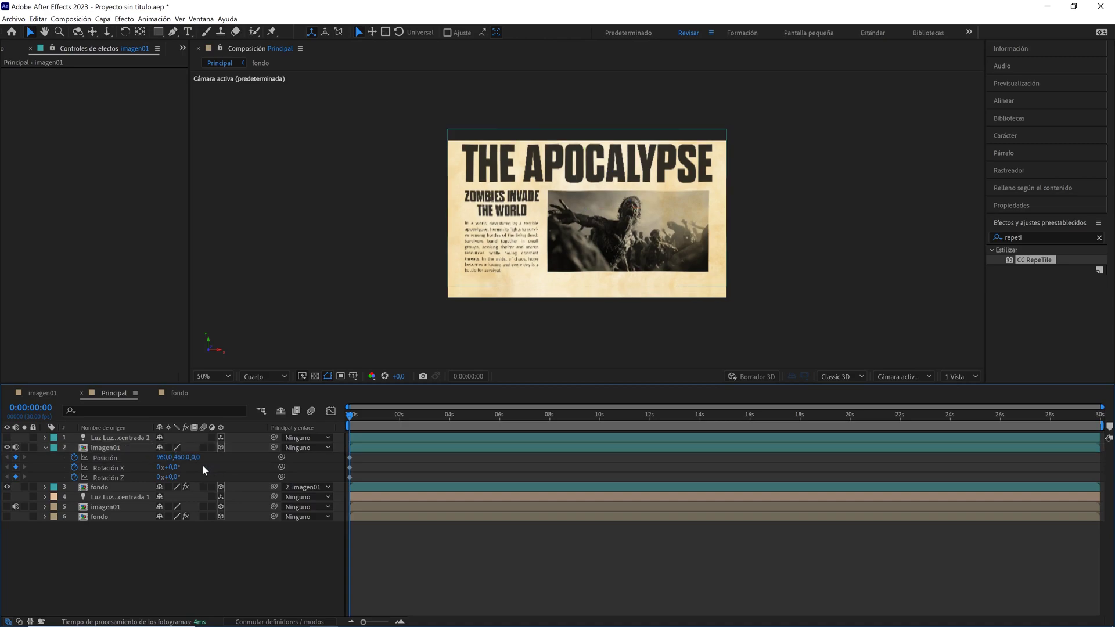
pyautogui.click(173, 468)
pyautogui.click(191, 473)
pyautogui.write('-2')
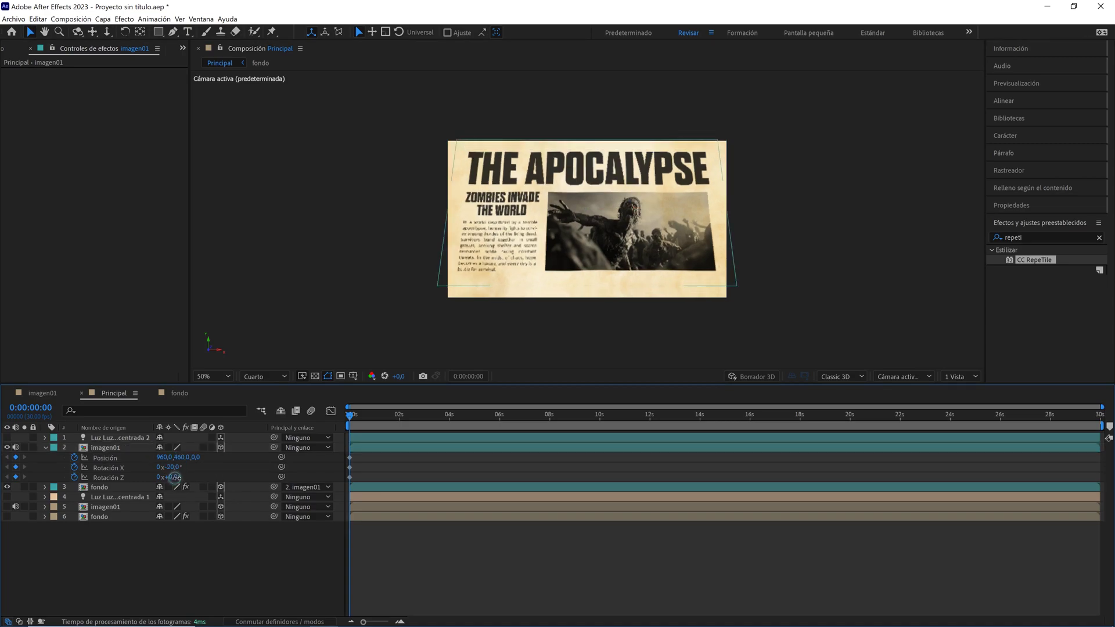
pyautogui.moveTo(174, 478); pyautogui.dragTo(182, 477)
pyautogui.click(176, 477)
pyautogui.click(203, 483)
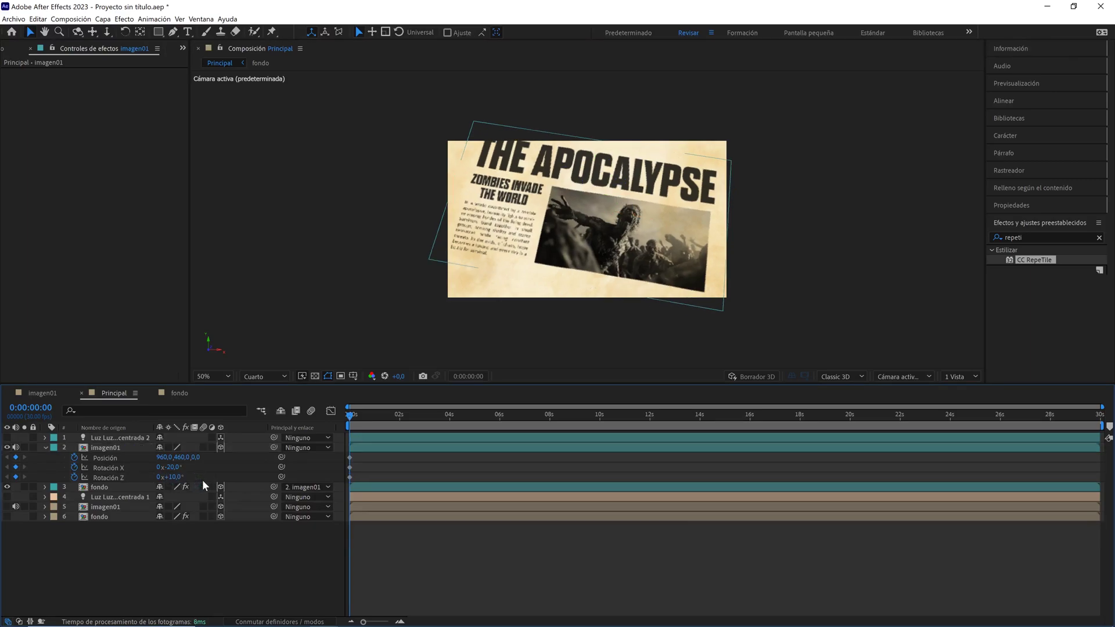
pyautogui.moveTo(429, 419); pyautogui.dragTo(726, 430)
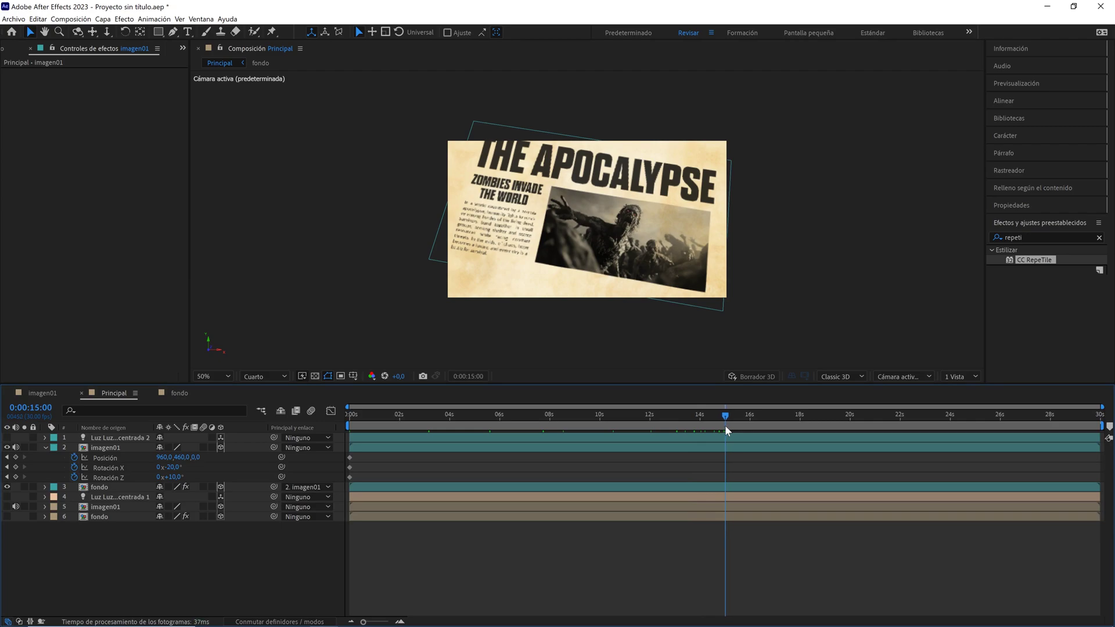
# - At 0:00:15:00, keyframe imagen01 to Y position 590 and Z rotation −10°, then scrub back
pyautogui.click(30, 408)
pyautogui.click(180, 458)
pyautogui.write('590')
pyautogui.press('Return')
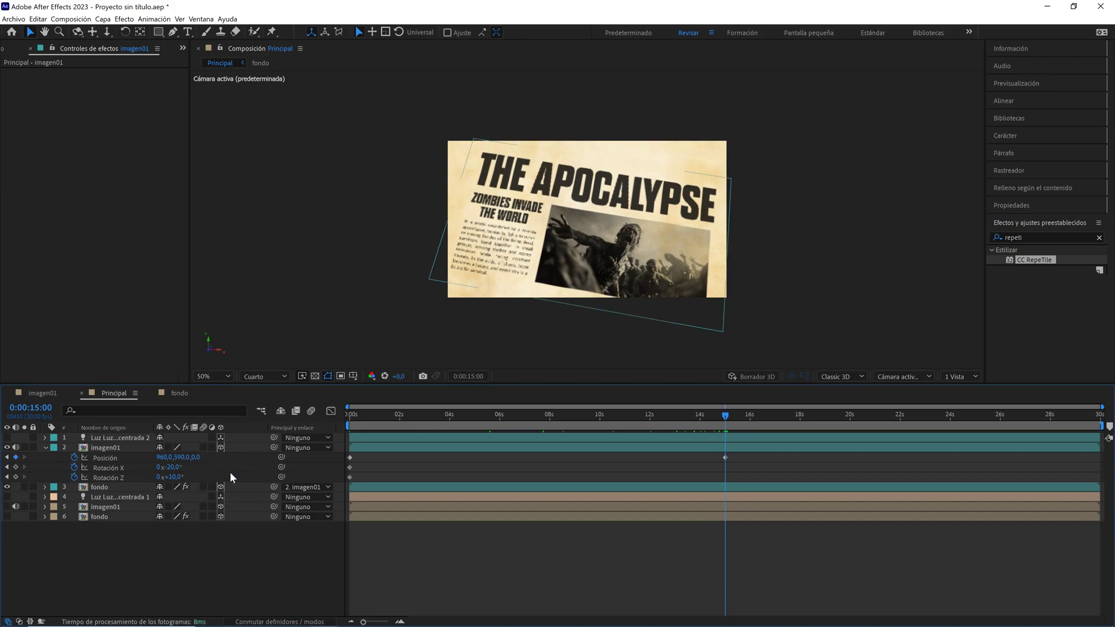
pyautogui.click(175, 467)
pyautogui.click(16, 467)
pyautogui.click(15, 477)
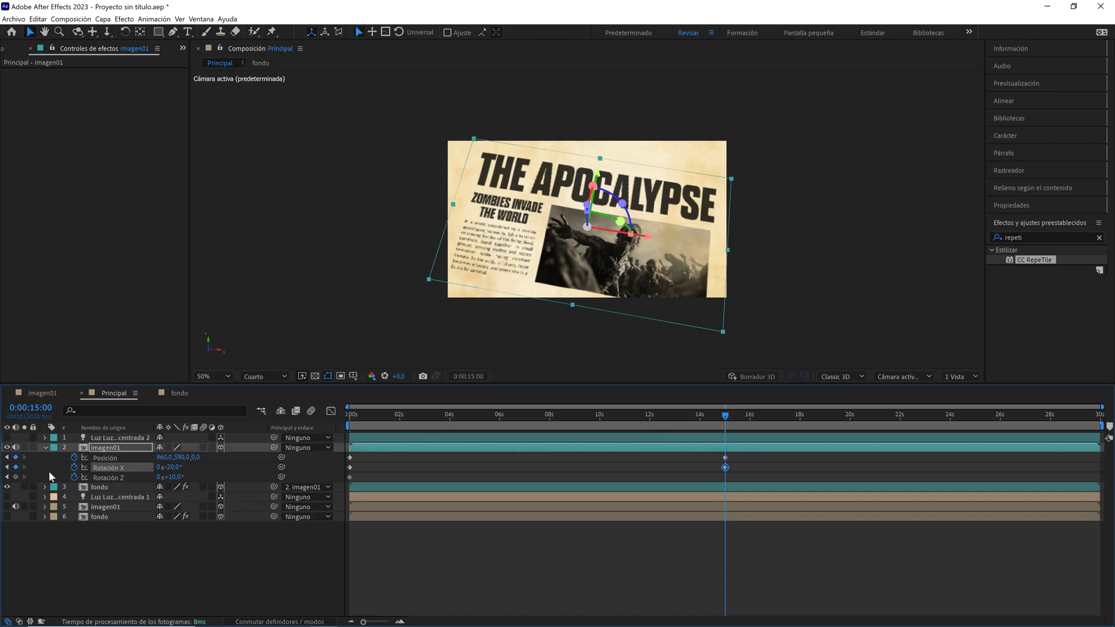
pyautogui.moveTo(170, 477); pyautogui.dragTo(172, 477)
pyautogui.click(172, 477)
pyautogui.write('-10')
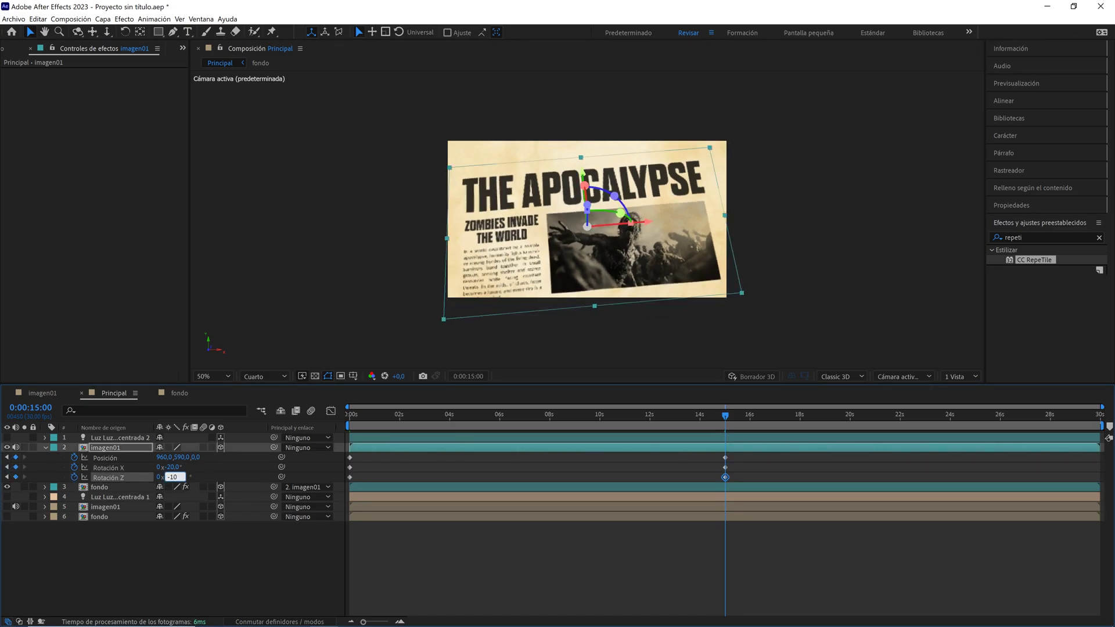
pyautogui.click(224, 468)
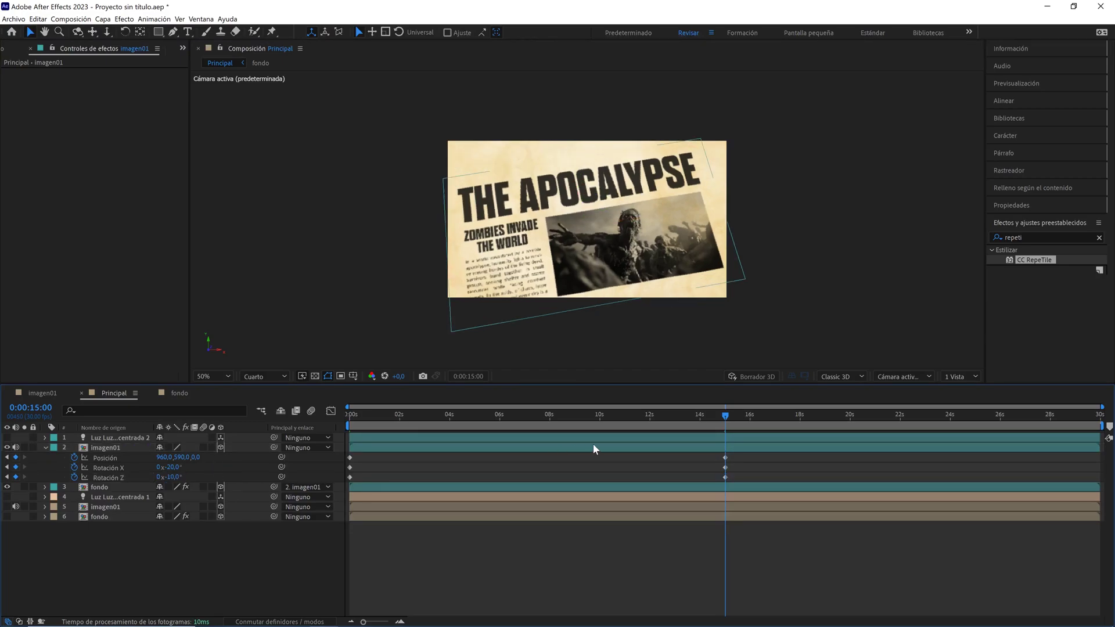
pyautogui.moveTo(719, 416); pyautogui.dragTo(352, 408)
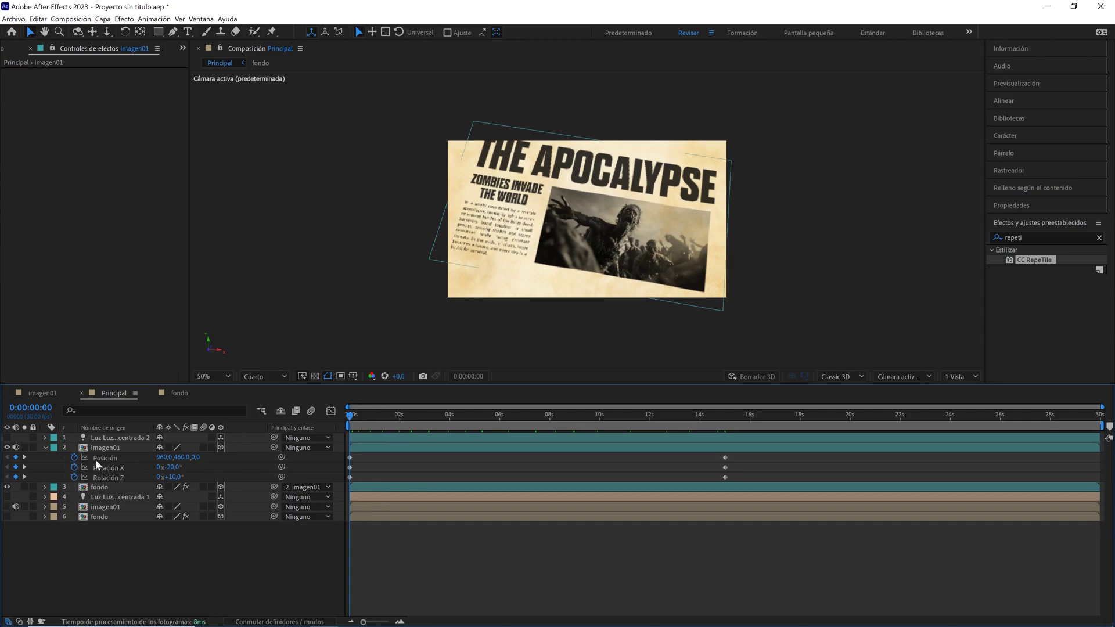
# - Collapse imagen01 and make the Luz Luz concentrada 2 spotlight visible again
pyautogui.click(45, 448)
pyautogui.click(112, 439)
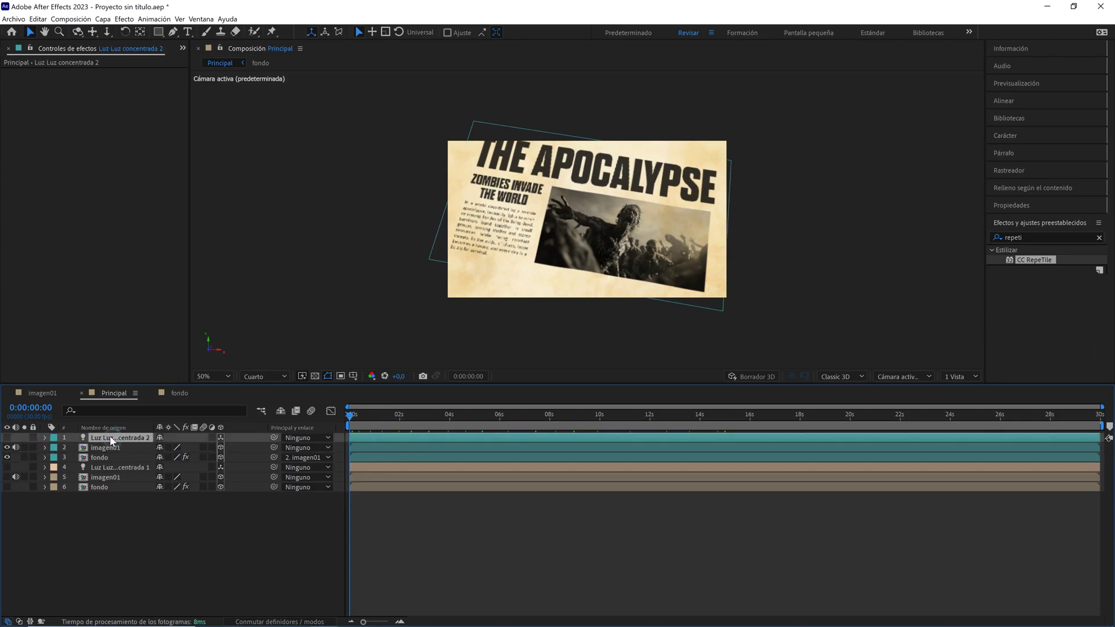
pyautogui.click(7, 439)
# - In a split Left-side view, move the second spotlight to light the newspaper and adjust its height
pyautogui.click(948, 377)
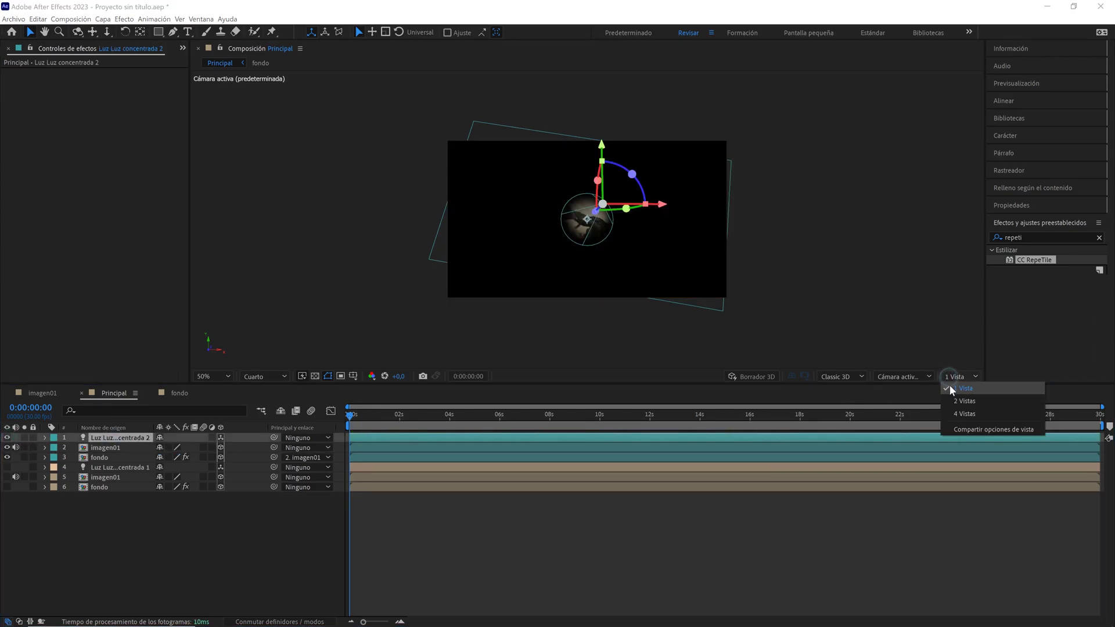
pyautogui.click(958, 401)
pyautogui.click(520, 327)
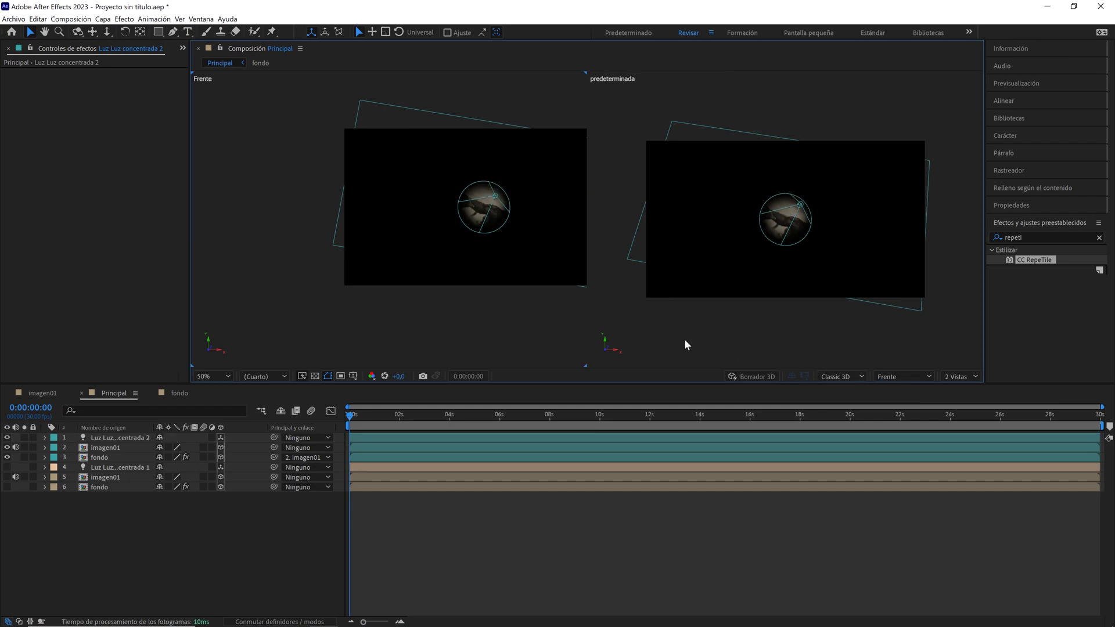
pyautogui.click(891, 378)
pyautogui.click(875, 419)
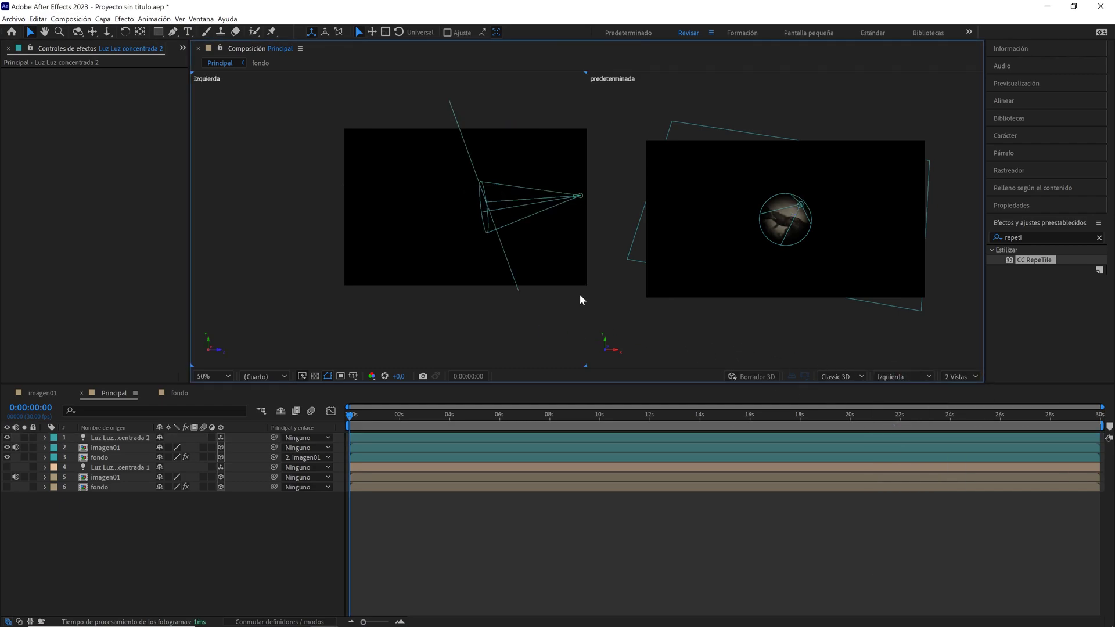
pyautogui.moveTo(580, 299); pyautogui.dragTo(391, 304)
pyautogui.scroll(-2, 423, 299)
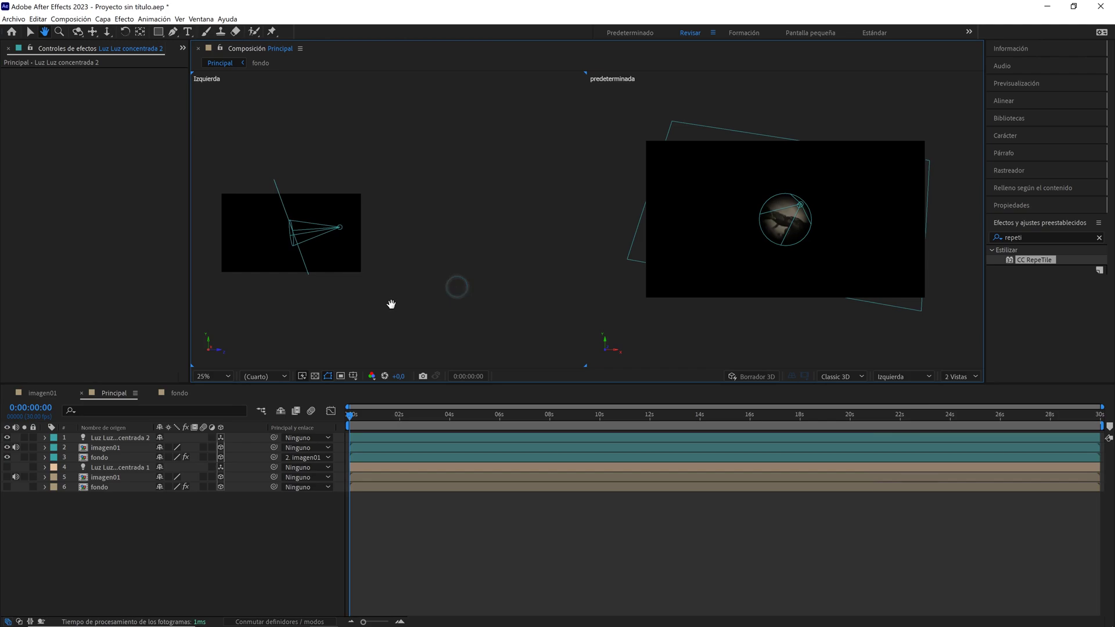
pyautogui.press('v')
pyautogui.click(338, 241)
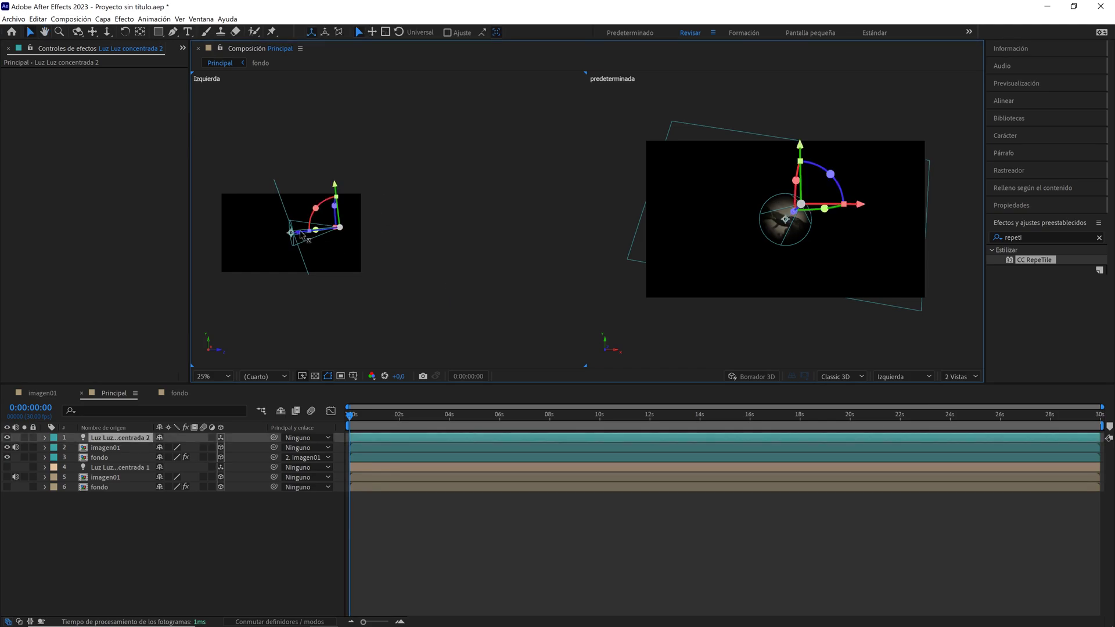
pyautogui.moveTo(302, 236); pyautogui.dragTo(422, 234)
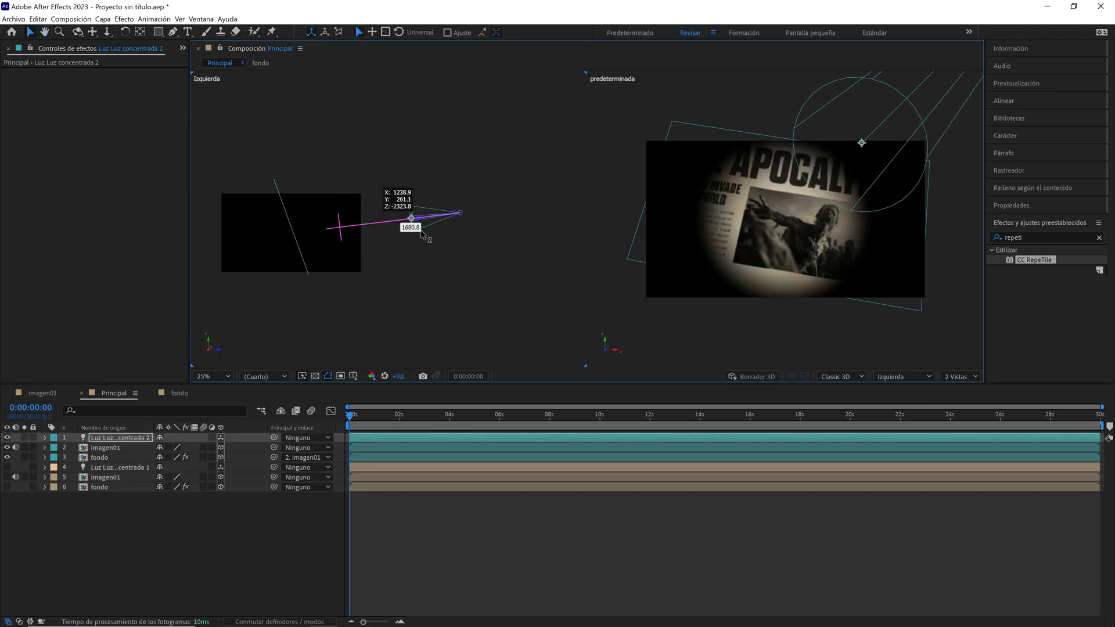
pyautogui.moveTo(408, 184); pyautogui.dragTo(412, 277)
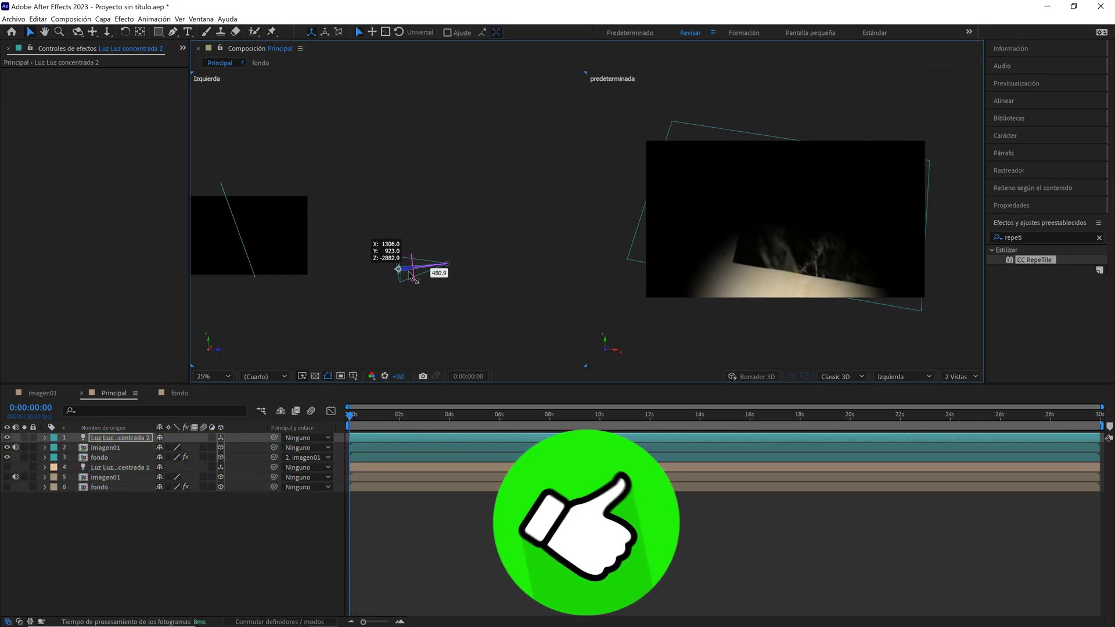
# - Switch the left viewer to Frente and slide the spotlight right onto the page's lower edge
pyautogui.click(892, 375)
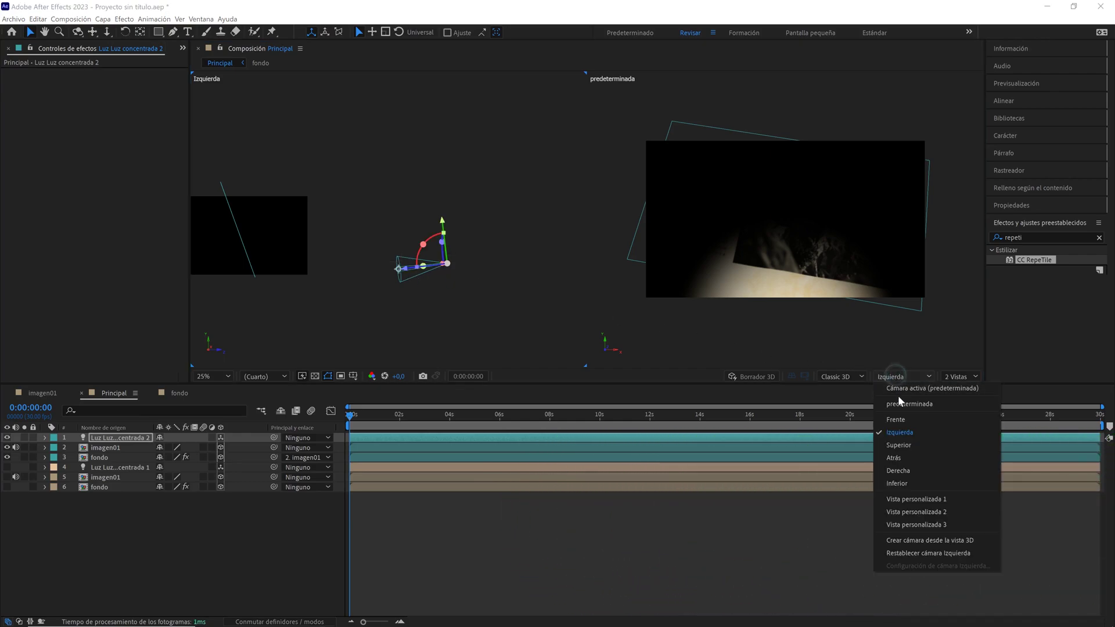
pyautogui.click(900, 419)
pyautogui.moveTo(413, 284); pyautogui.dragTo(503, 282)
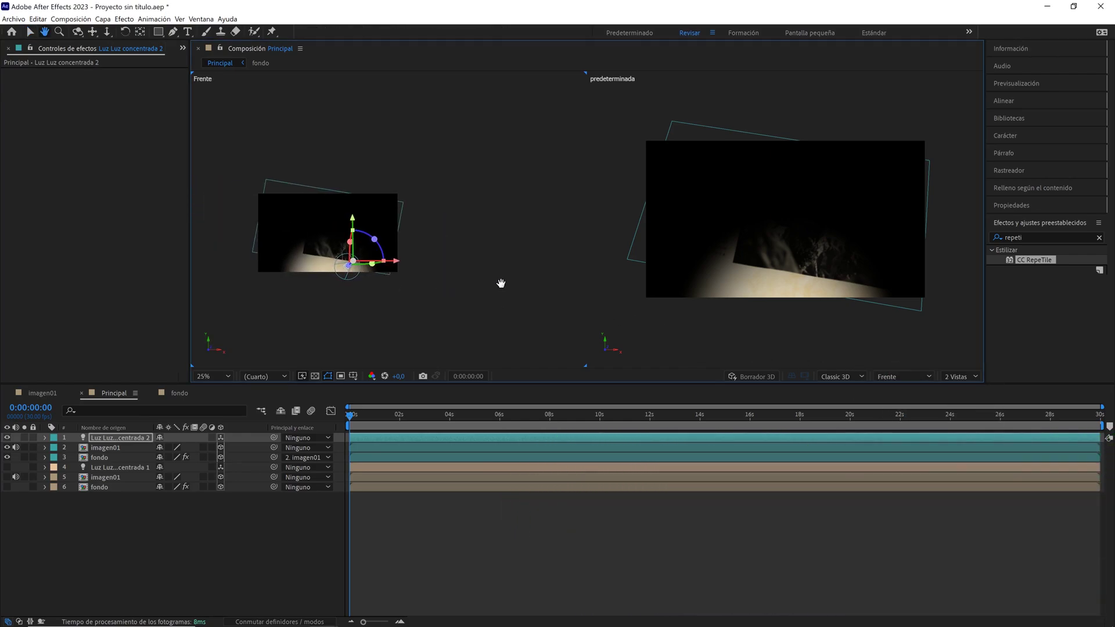
pyautogui.moveTo(402, 265); pyautogui.dragTo(424, 267)
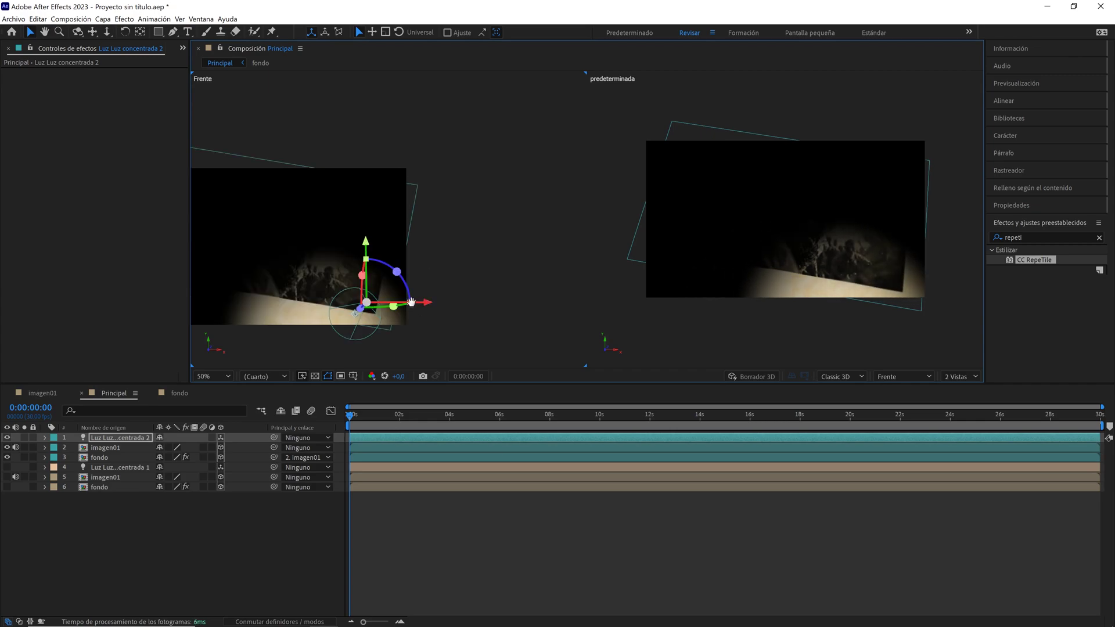
pyautogui.scroll(2, 331, 248)
pyautogui.moveTo(468, 273); pyautogui.dragTo(502, 257)
# - Keyframe the spotlight's rotation at 0 s with Rotation Y at -5° and Rotation X at -15°
pyautogui.press('v')
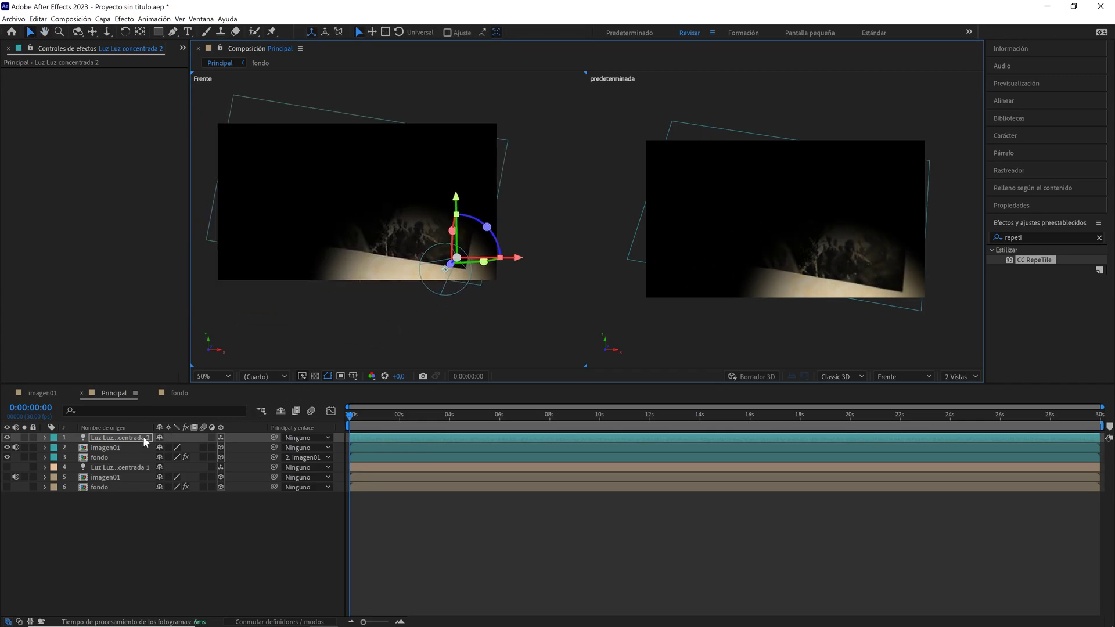
pyautogui.press('r')
pyautogui.click(74, 458)
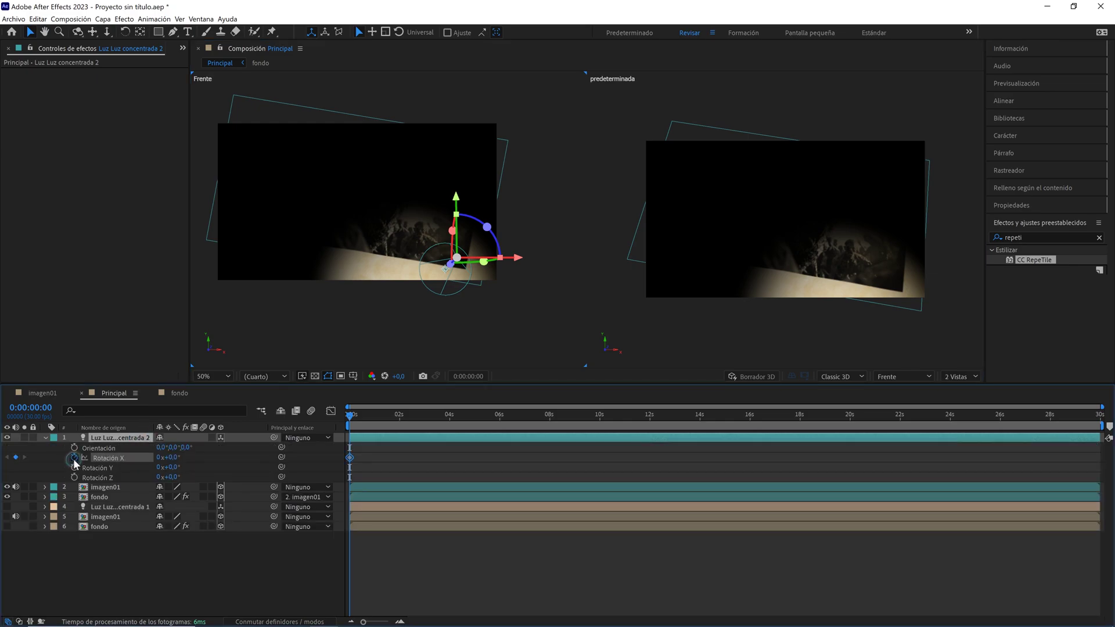
pyautogui.click(74, 467)
pyautogui.click(228, 462)
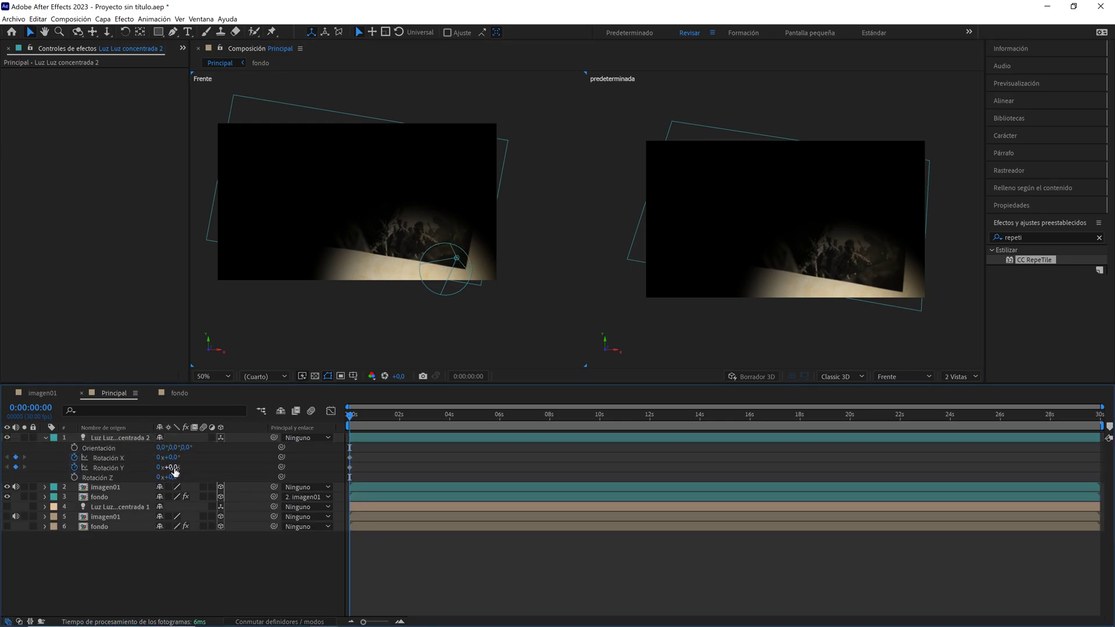
pyautogui.press('Down')
pyautogui.press('Down')
pyautogui.press('Down')
pyautogui.press('Down')
pyautogui.press('Down')
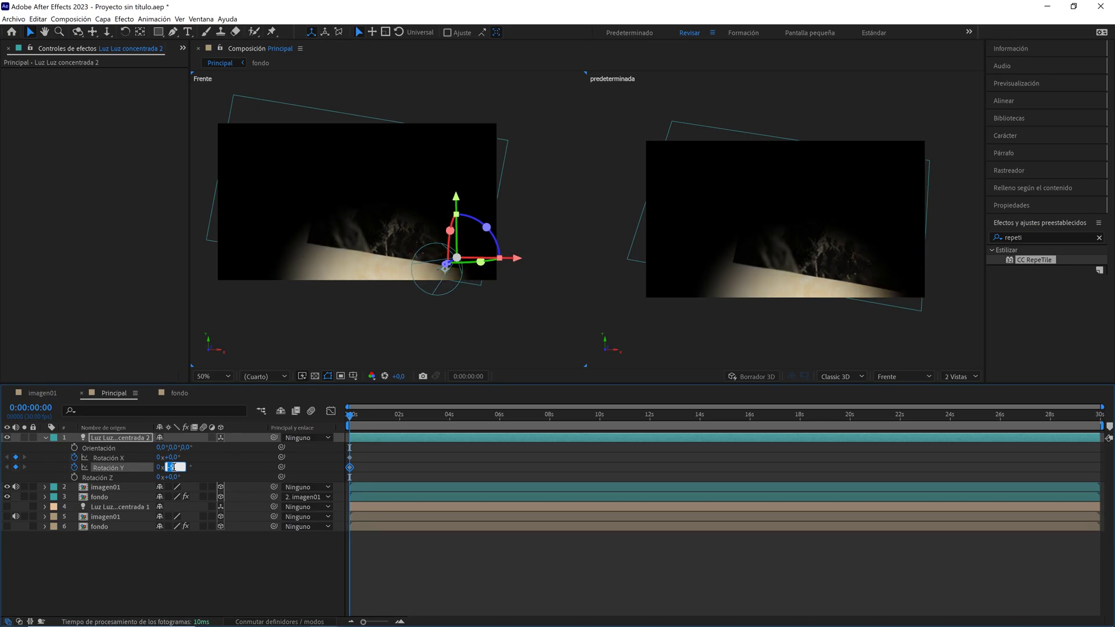
pyautogui.press('Return')
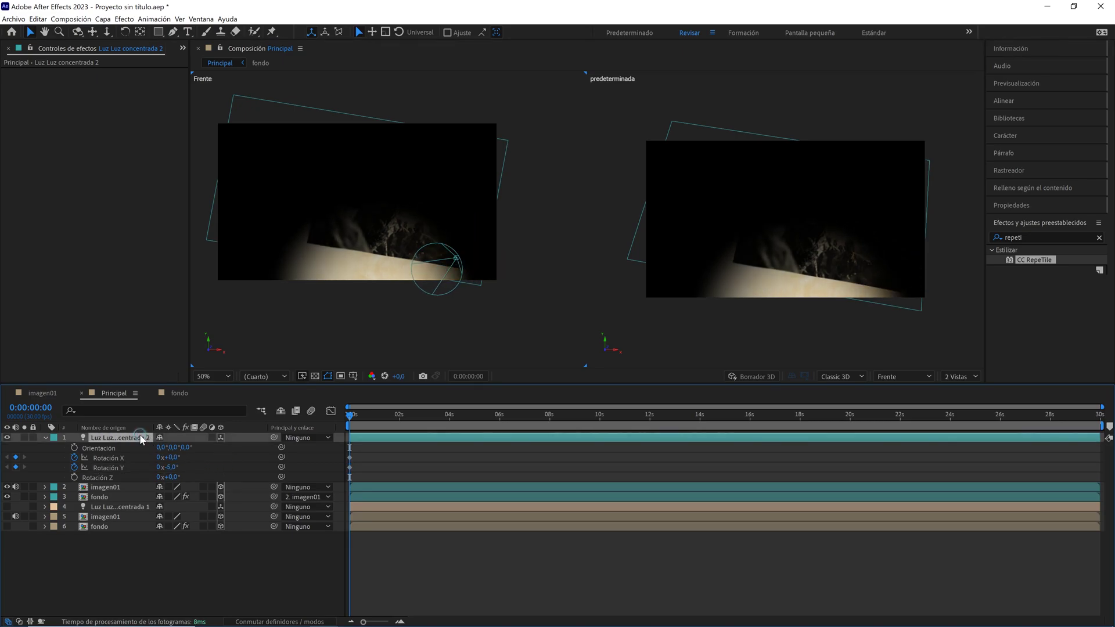
pyautogui.moveTo(517, 263); pyautogui.dragTo(509, 261)
pyautogui.click(211, 469)
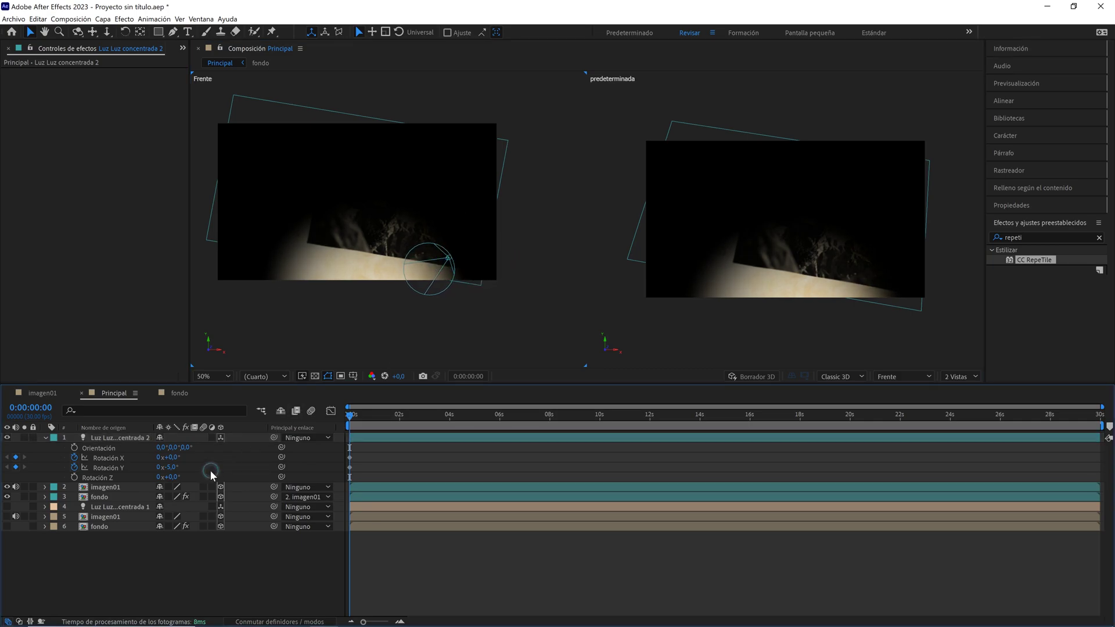
pyautogui.moveTo(176, 460); pyautogui.dragTo(173, 458)
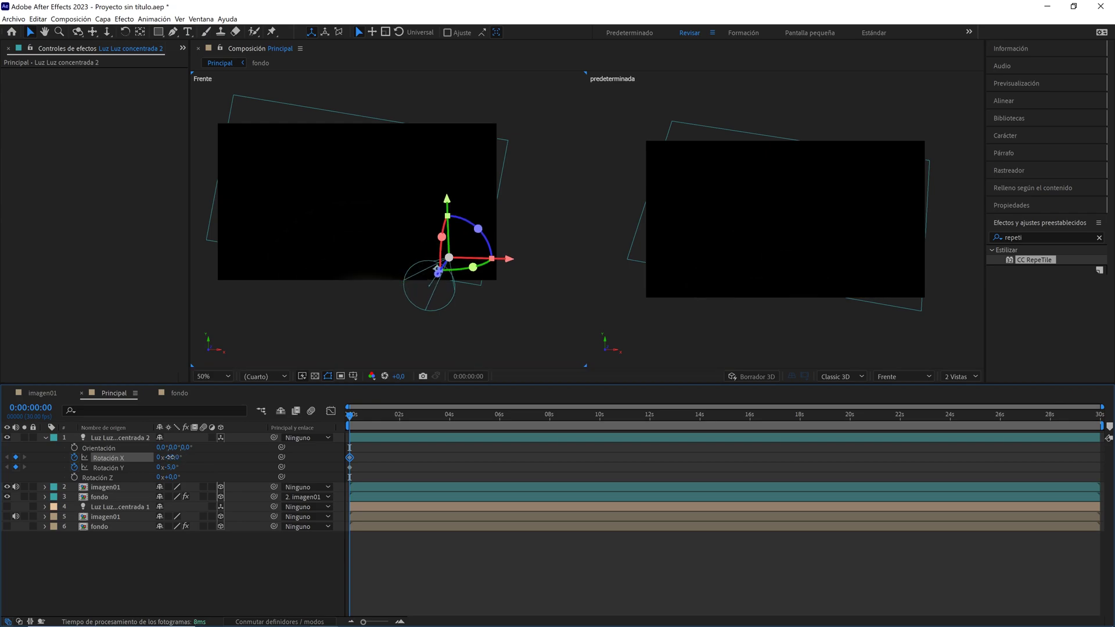
pyautogui.click(174, 457)
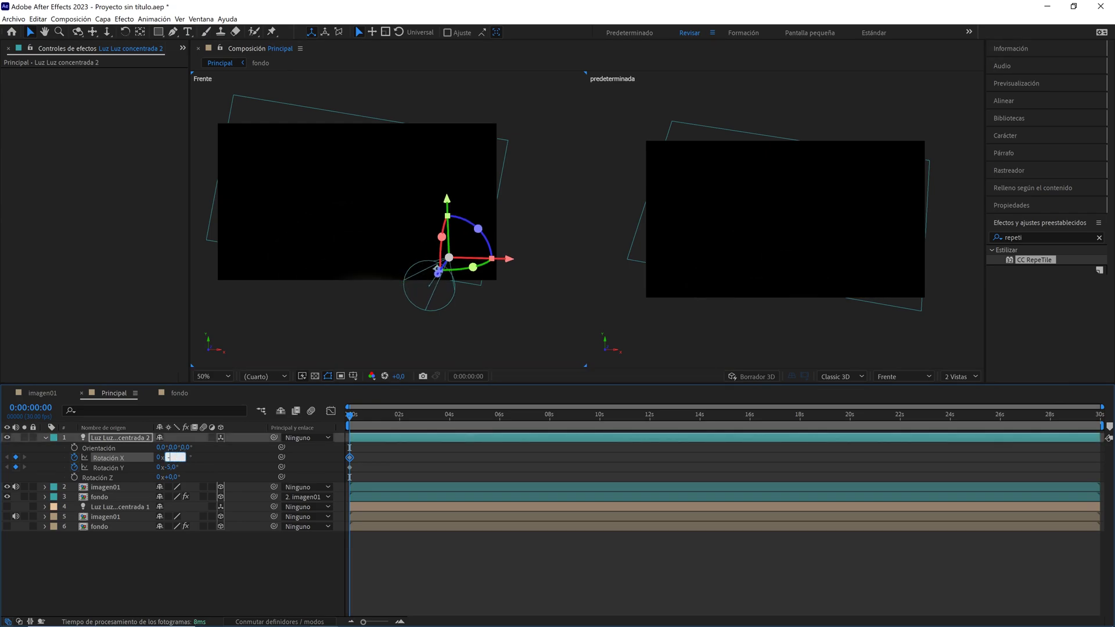
pyautogui.write('-15')
pyautogui.click(209, 456)
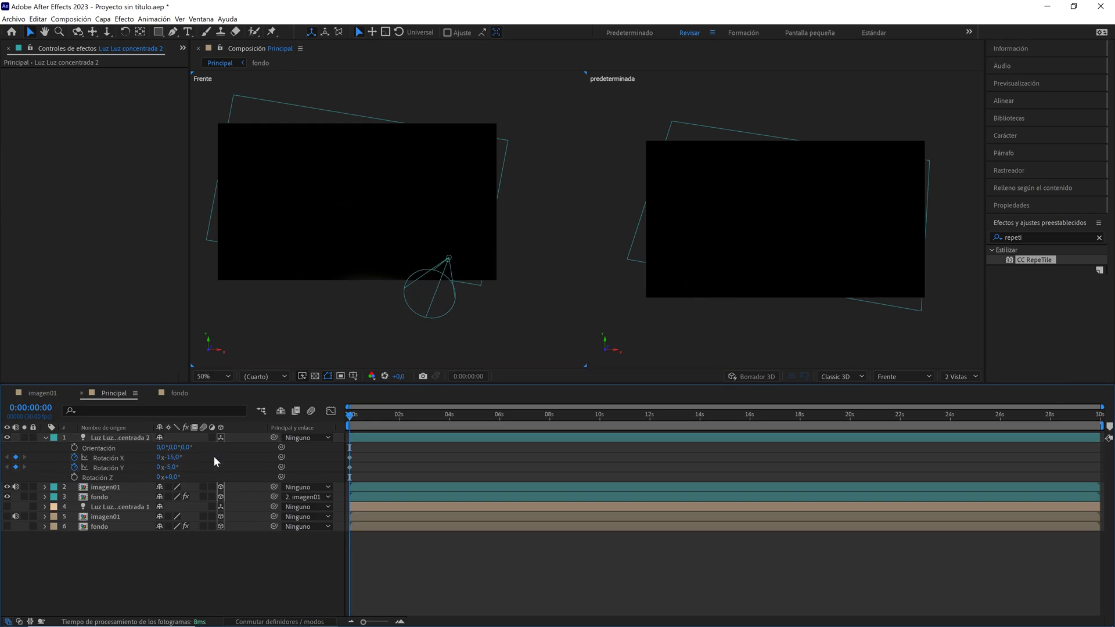
# - At 0:00:15:00, set the spotlight's Rotation X to 45° so it lights the page
pyautogui.moveTo(498, 426); pyautogui.dragTo(725, 426)
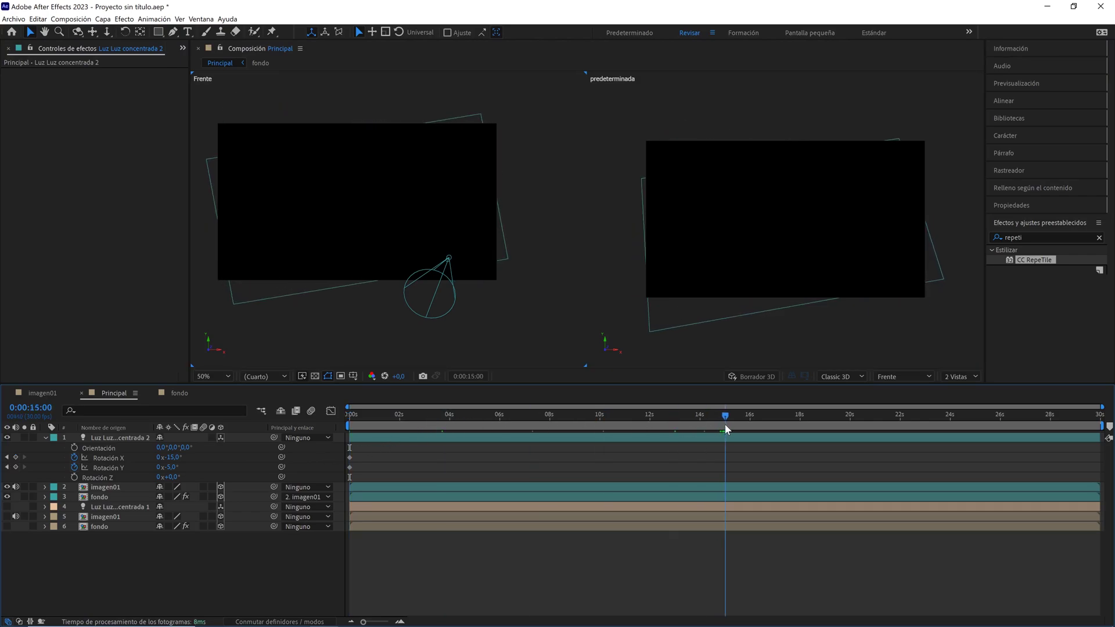
pyautogui.hotkey('alt', 'shift', 'j')
pyautogui.press('Return')
pyautogui.moveTo(173, 457)
pyautogui.mouseDown()
pyautogui.moveTo(199, 455)
pyautogui.moveTo(180, 458)
pyautogui.mouseUp()
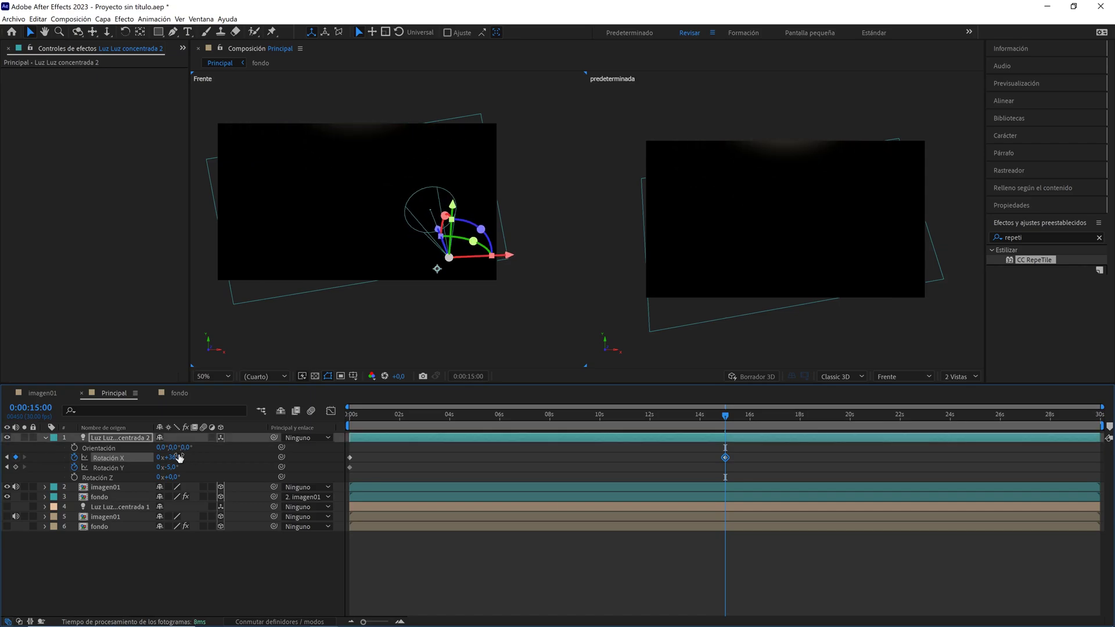
pyautogui.press('Return')
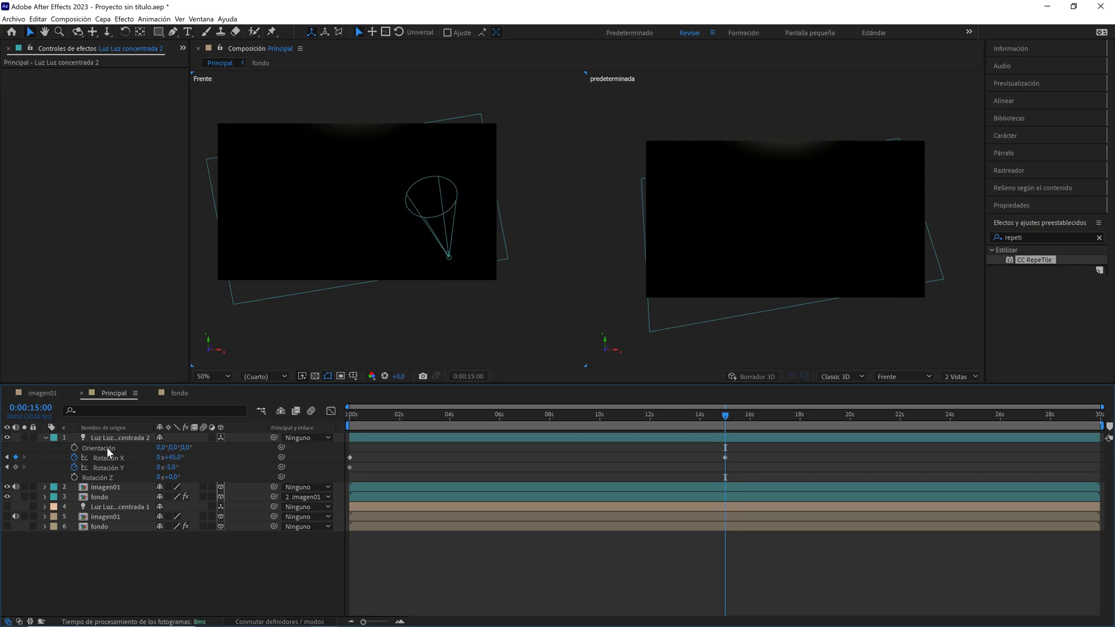
pyautogui.click(44, 438)
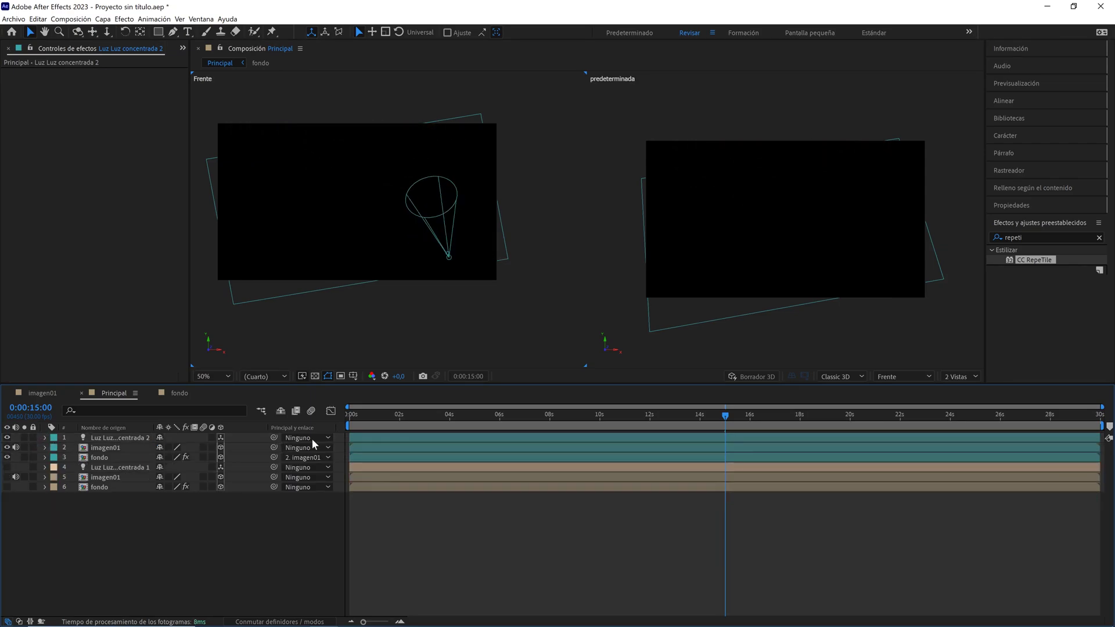
# - Switch the viewer to a single camera view and park the time near 7 seconds
pyautogui.click(955, 377)
pyautogui.click(954, 387)
pyautogui.moveTo(709, 416)
pyautogui.mouseDown()
pyautogui.moveTo(437, 416)
pyautogui.moveTo(531, 415)
pyautogui.mouseUp()
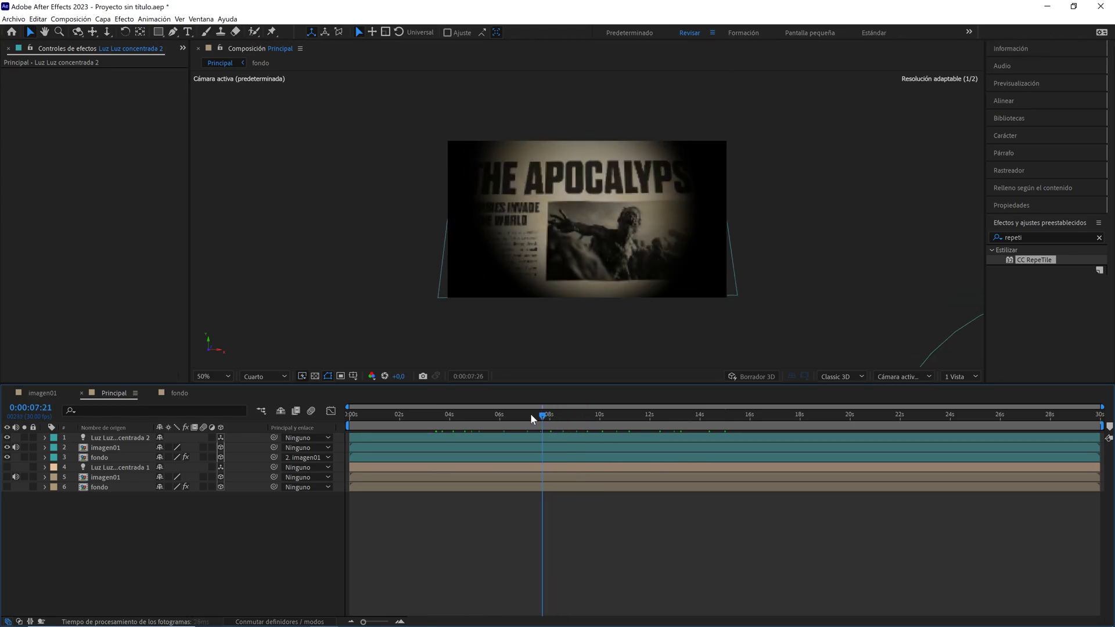
pyautogui.click(531, 416)
pyautogui.click(129, 449)
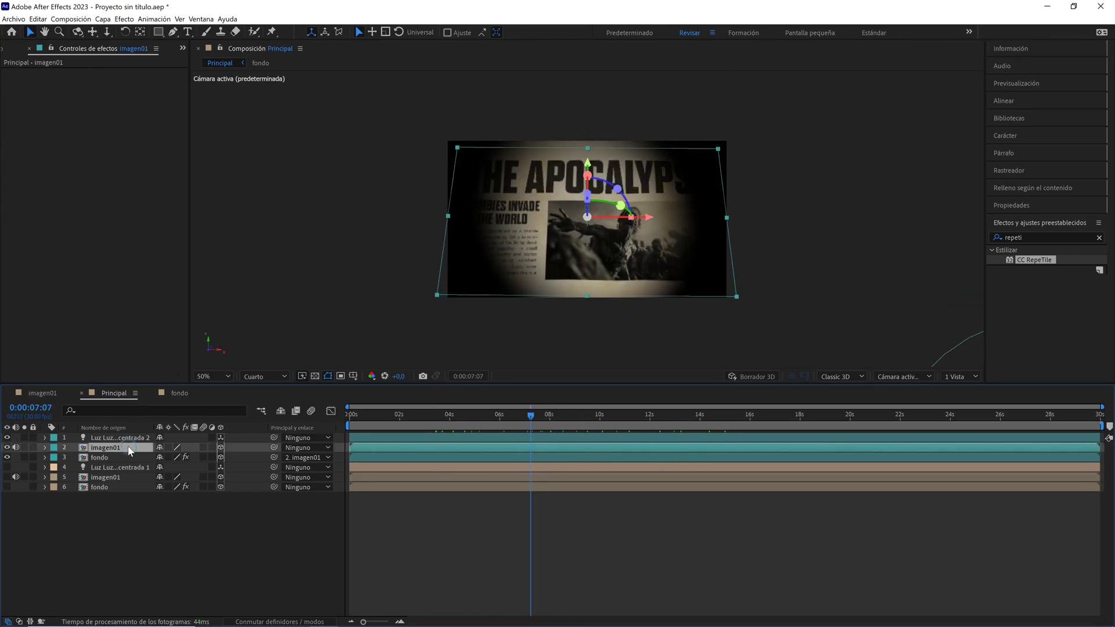
# - Duplicate the imagen01 composition as imagen02 and swap it in as layer 2's source
pyautogui.click(183, 47)
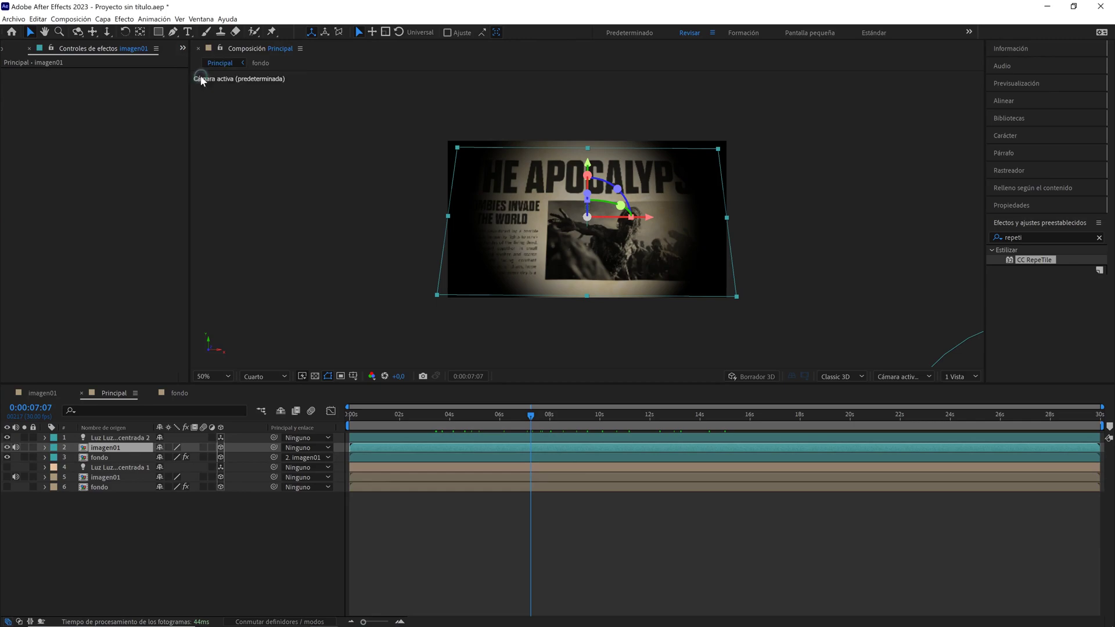
pyautogui.click(200, 76)
pyautogui.click(55, 210)
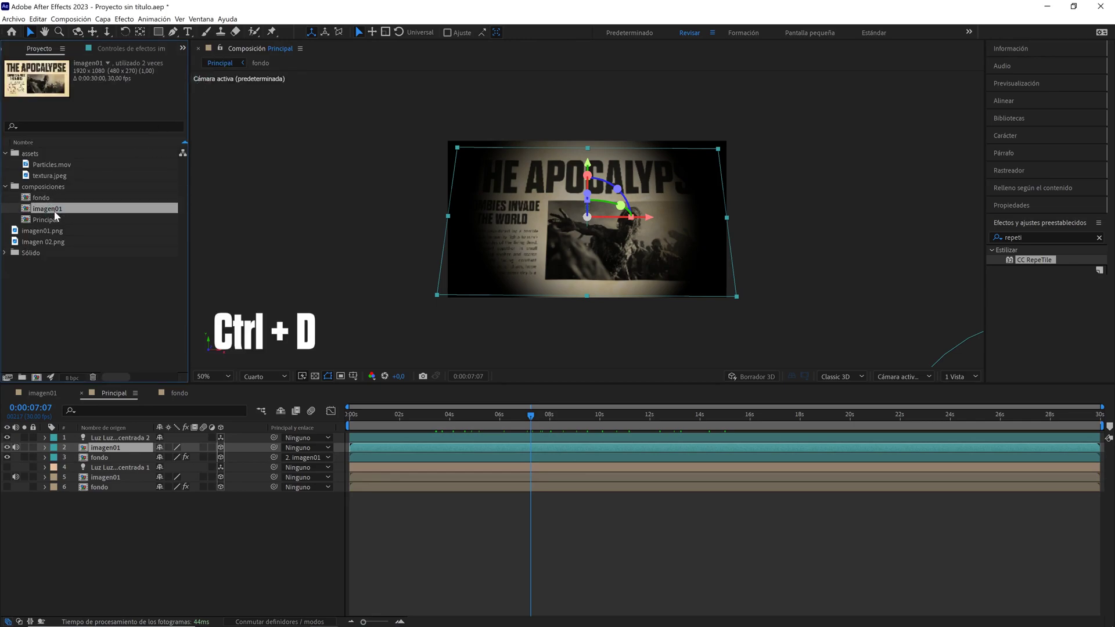
pyautogui.hotkey('ctrl', 'd')
pyautogui.moveTo(66, 225); pyautogui.dragTo(134, 359)
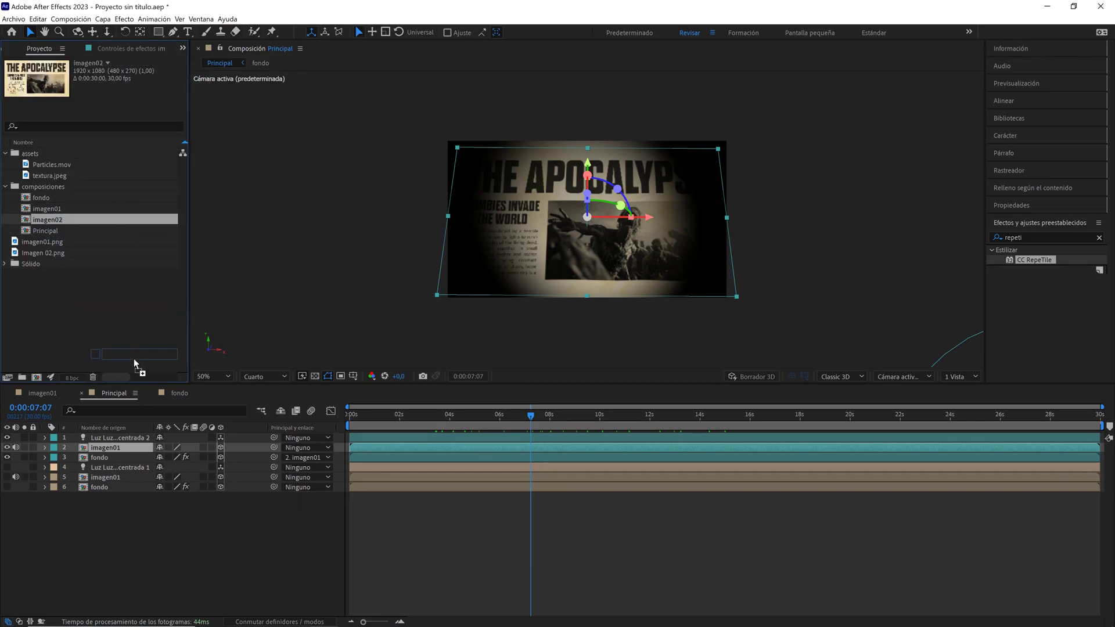
pyautogui.moveTo(114, 451); pyautogui.dragTo(115, 449)
# - Inside imagen02, replace imagen01.png with Imagen 02.png in Multiplicar mode, then return to Principal
pyautogui.doubleClick(113, 450)
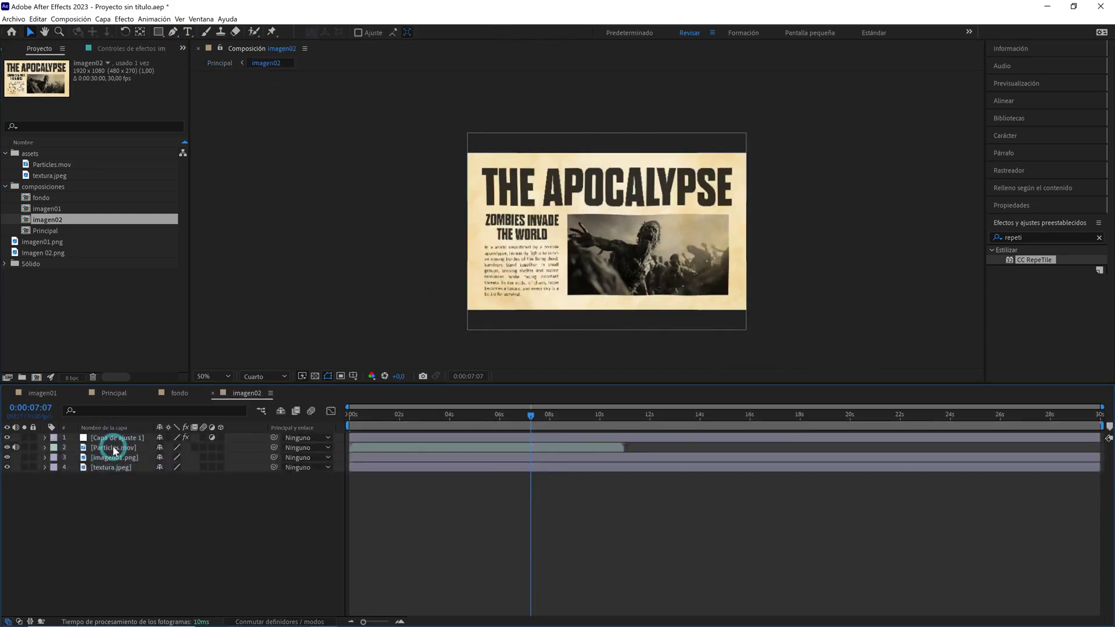
pyautogui.click(112, 459)
pyautogui.press('Delete')
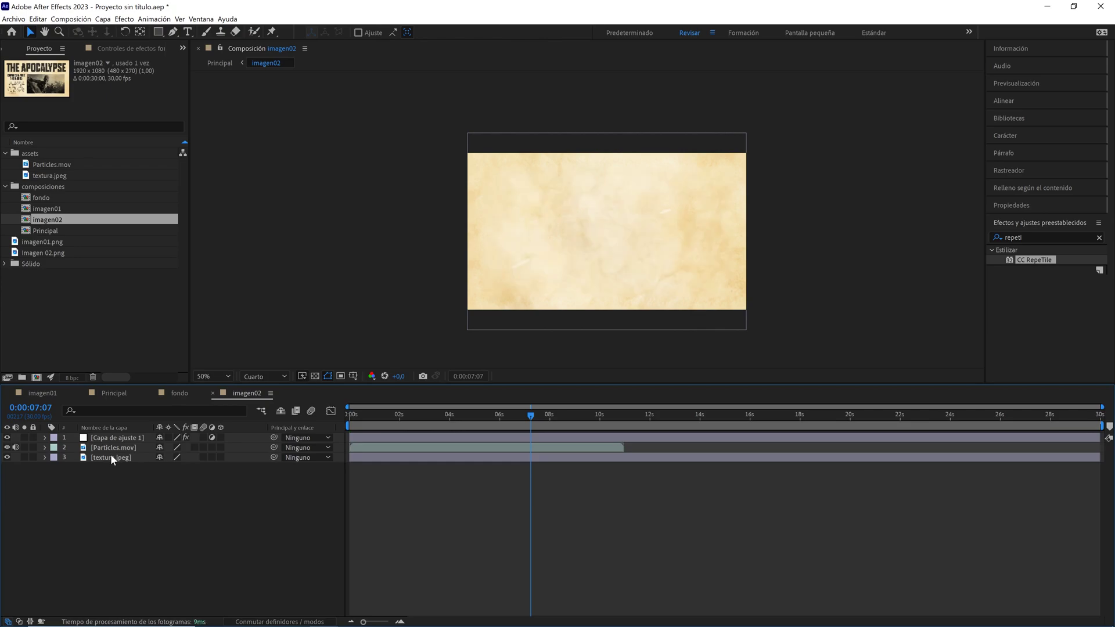
pyautogui.moveTo(44, 252); pyautogui.dragTo(117, 452)
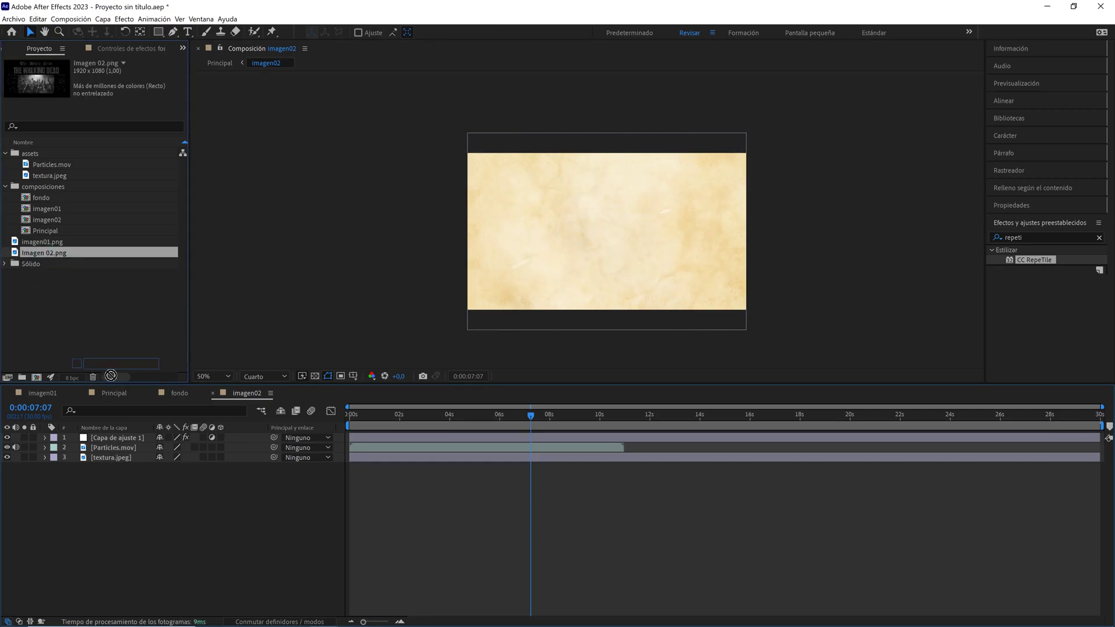
pyautogui.press('F4')
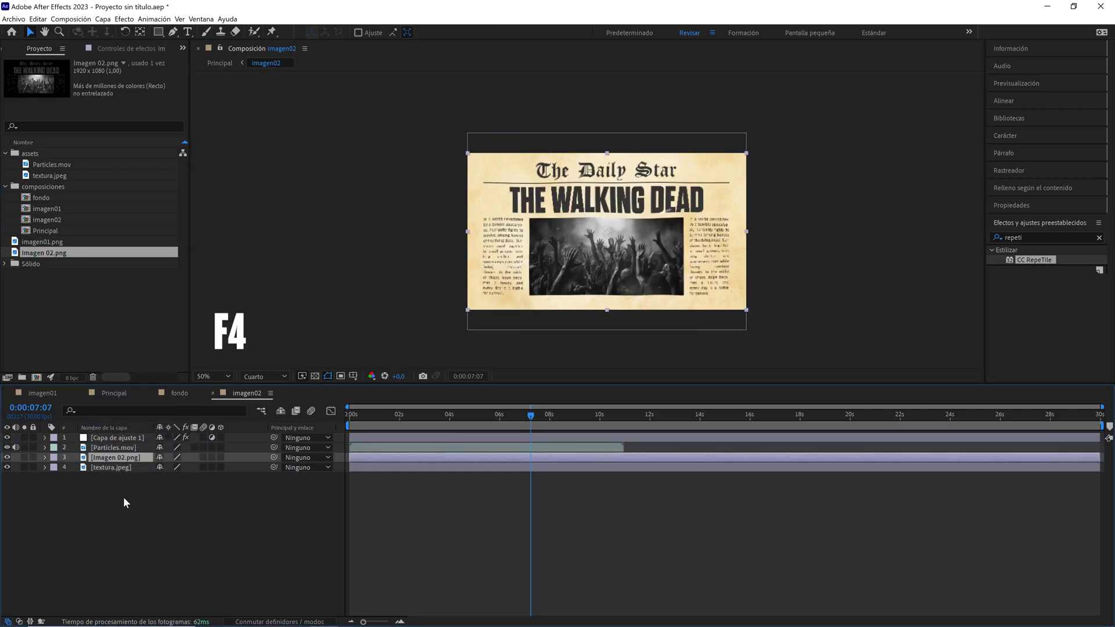
pyautogui.click(172, 459)
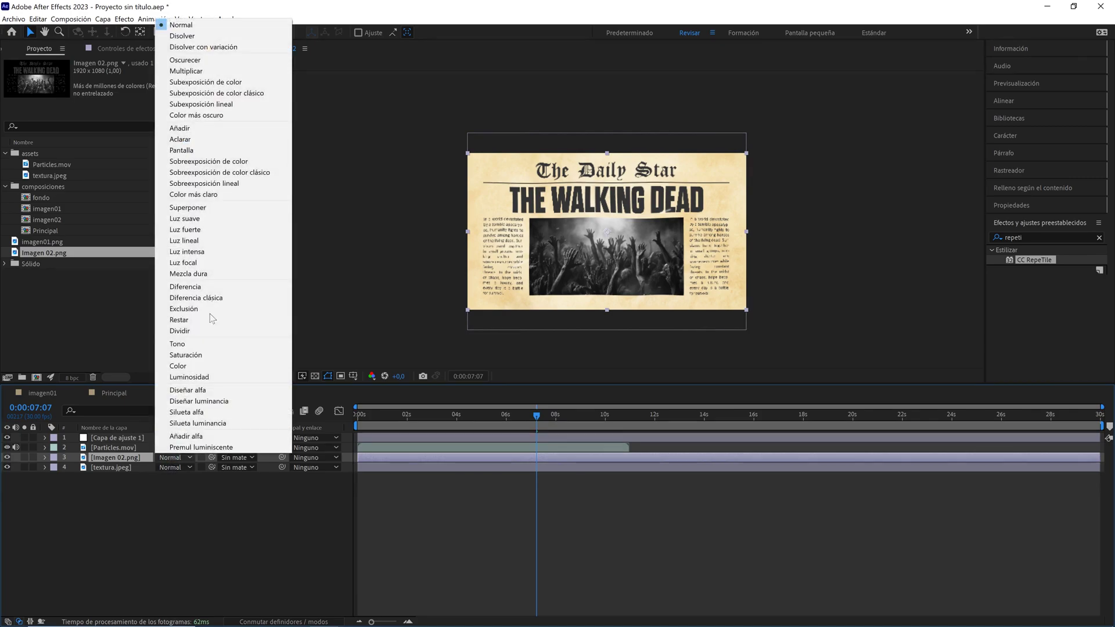
pyautogui.click(226, 72)
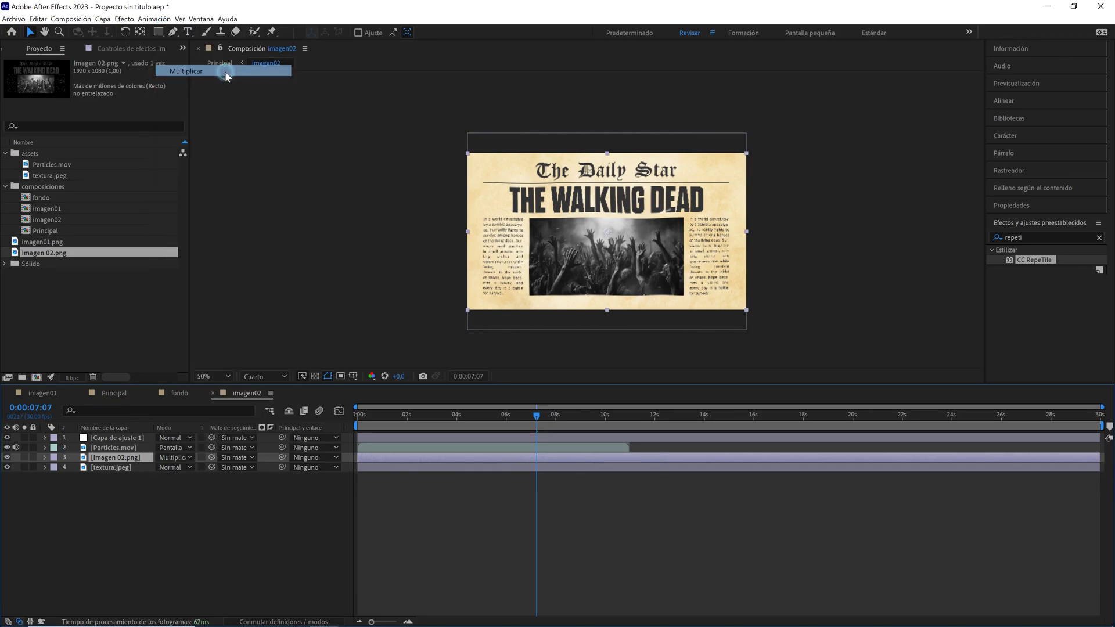
pyautogui.click(117, 392)
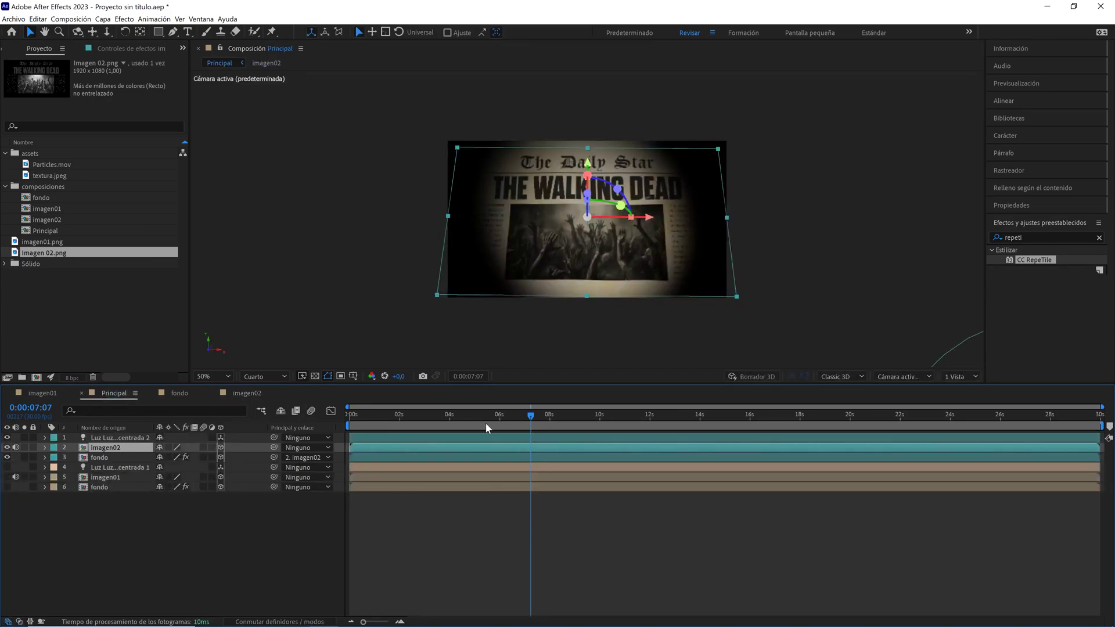
# - Make the first page's light, imagen01 and fondo layers visible again and select the second page's three layers
pyautogui.moveTo(528, 416)
pyautogui.mouseDown()
pyautogui.moveTo(475, 416)
pyautogui.moveTo(604, 416)
pyautogui.moveTo(521, 420)
pyautogui.mouseUp()
pyautogui.moveTo(139, 516)
pyautogui.mouseDown()
pyautogui.moveTo(63, 473)
pyautogui.moveTo(7, 487)
pyautogui.mouseUp()
pyautogui.click(100, 457)
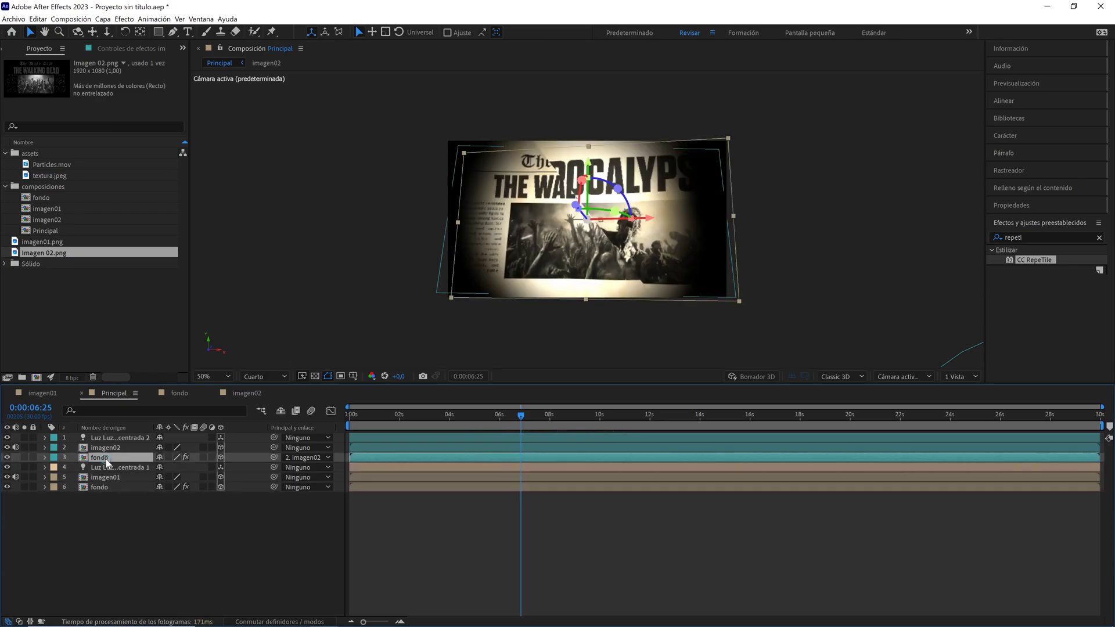
pyautogui.keyDown('shift'); pyautogui.click(109, 439); pyautogui.keyUp('shift')
# - Slide the second page's light, imagen02 and fondo layers to start around 11 seconds, checking at 100% zoom
pyautogui.moveTo(413, 438); pyautogui.dragTo(733, 445)
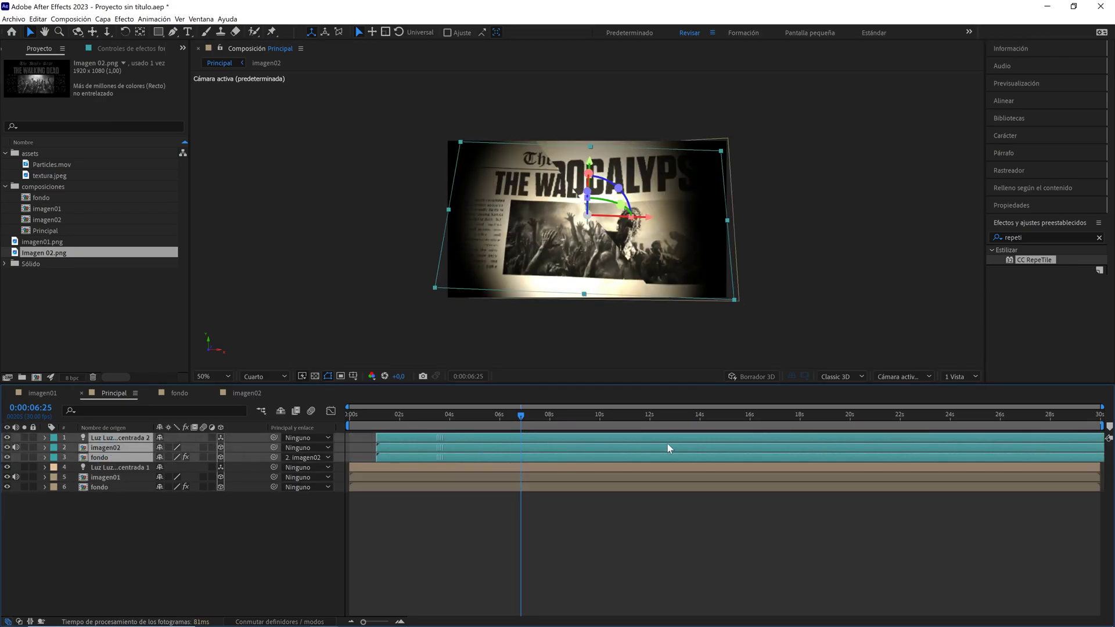
pyautogui.moveTo(604, 422); pyautogui.dragTo(622, 417)
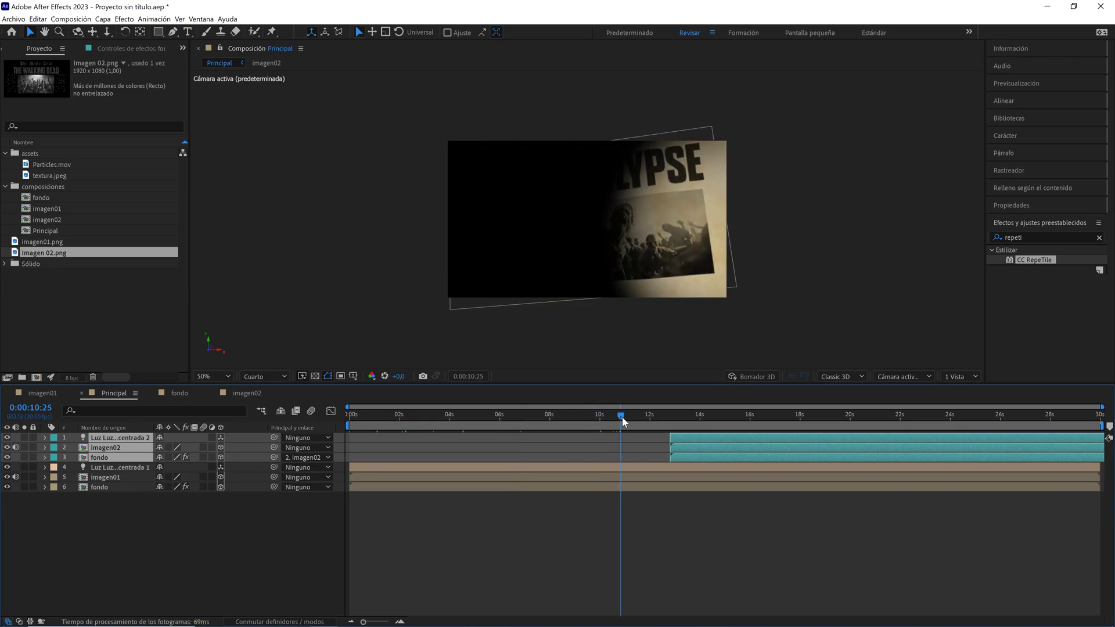
pyautogui.moveTo(433, 384); pyautogui.dragTo(432, 411)
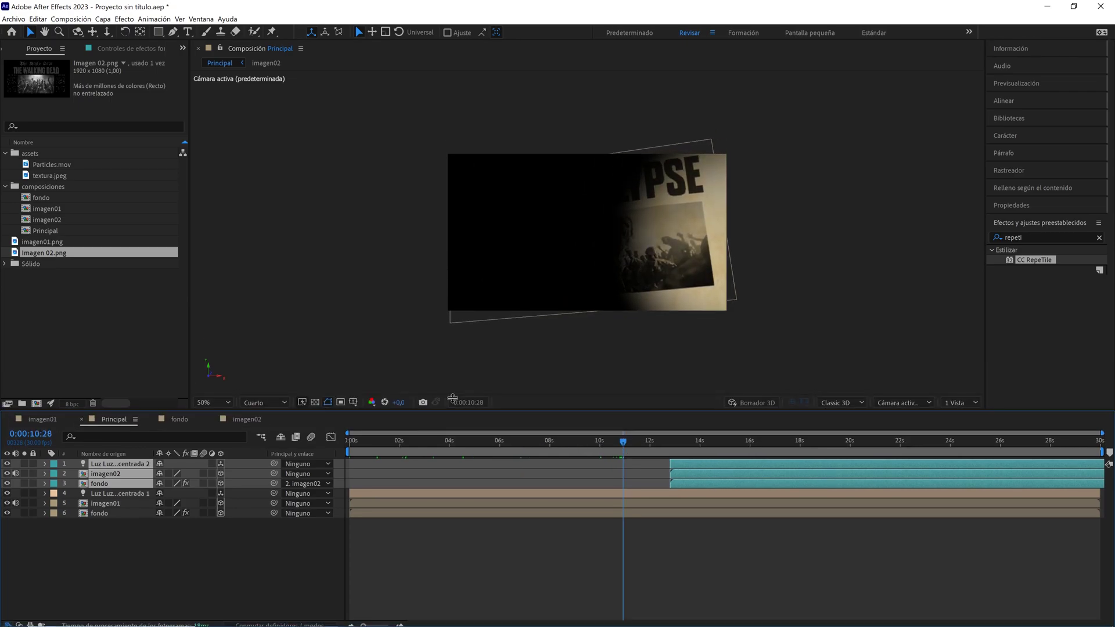
pyautogui.press('.')
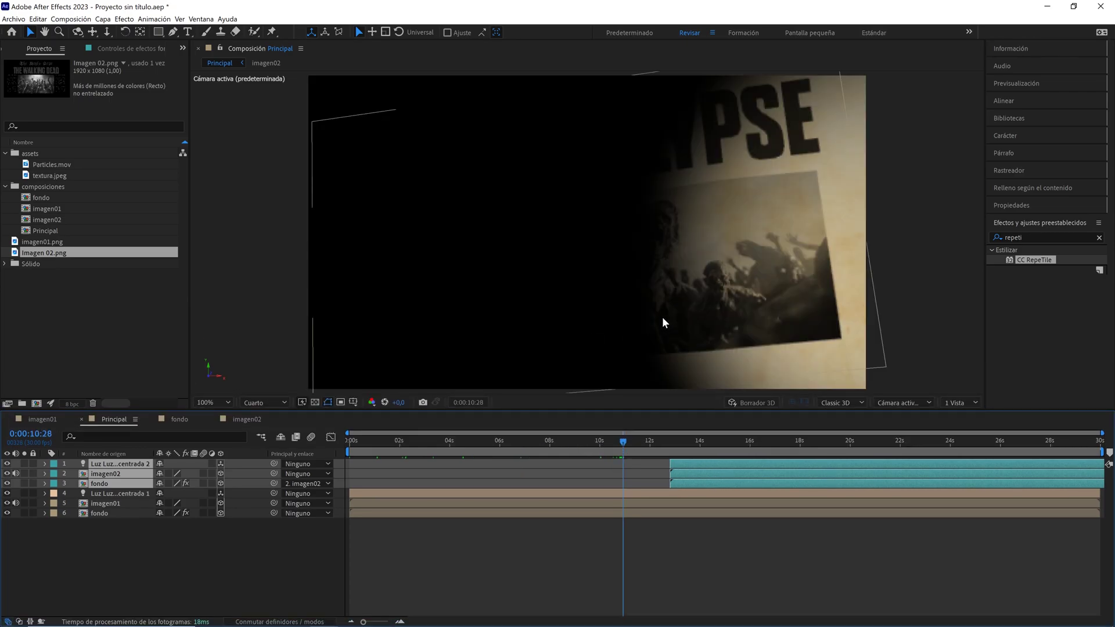
pyautogui.hscroll(2, 662, 320)
pyautogui.moveTo(638, 446)
pyautogui.mouseDown()
pyautogui.moveTo(689, 453)
pyautogui.moveTo(661, 466)
pyautogui.moveTo(658, 447)
pyautogui.mouseUp()
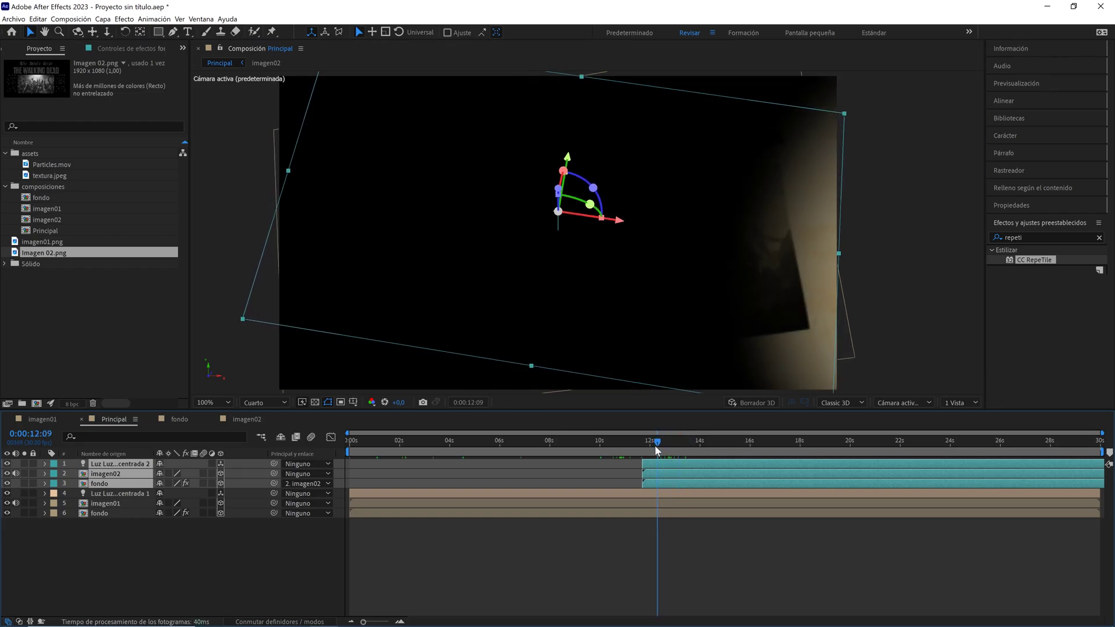
pyautogui.moveTo(657, 448)
pyautogui.mouseDown()
pyautogui.moveTo(679, 445)
pyautogui.moveTo(652, 465)
pyautogui.moveTo(681, 444)
pyautogui.mouseUp()
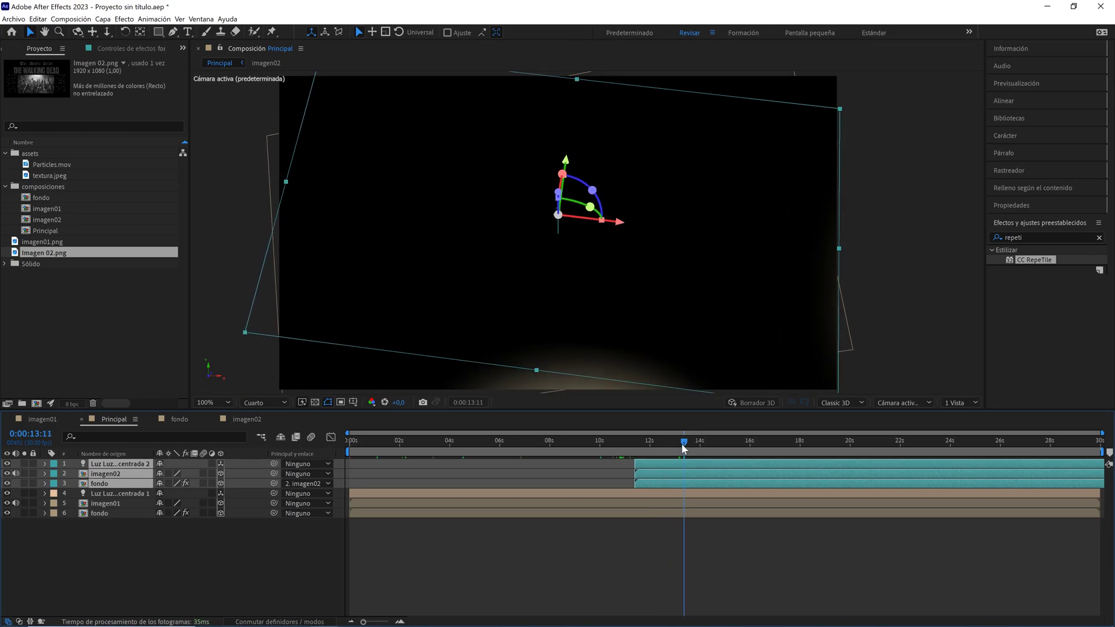
pyautogui.moveTo(665, 463)
pyautogui.mouseDown()
pyautogui.moveTo(646, 463)
pyautogui.moveTo(658, 464)
pyautogui.mouseUp()
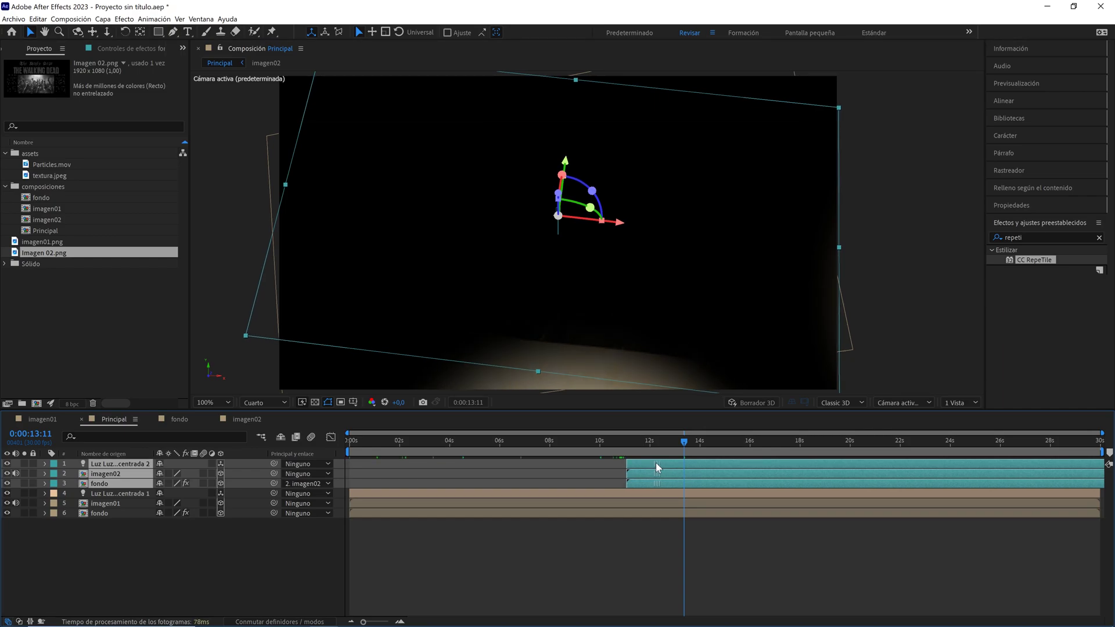
pyautogui.moveTo(683, 444); pyautogui.dragTo(667, 466)
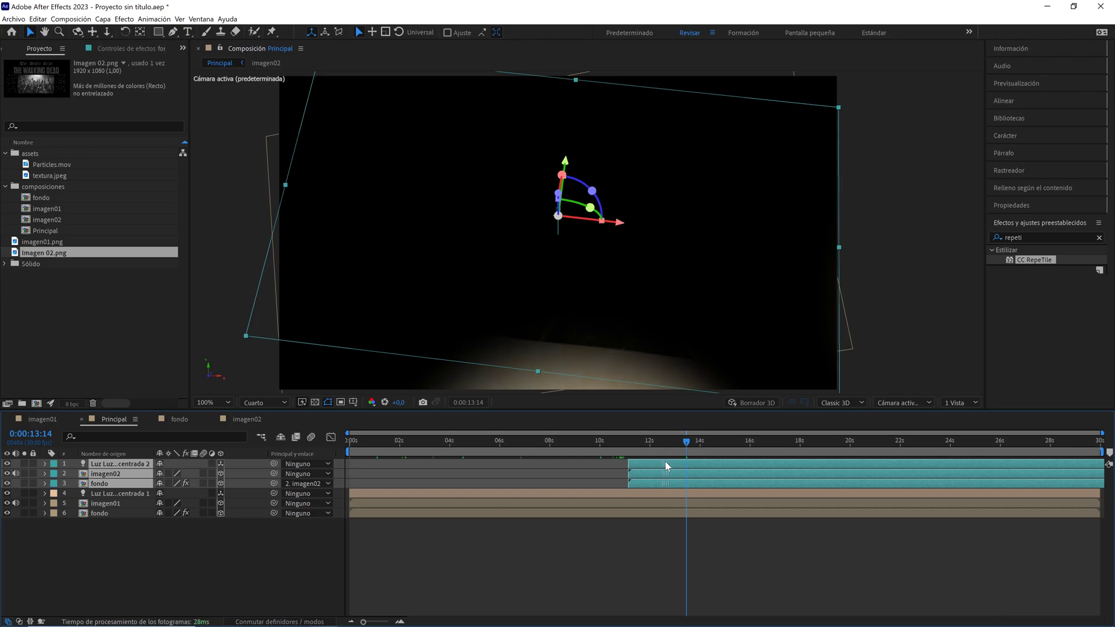
pyautogui.click(672, 494)
# - Split the first page's light, imagen01 and fondo layers at the playhead near 13 seconds
pyautogui.keyDown('shift'); pyautogui.click(673, 512); pyautogui.keyUp('shift')
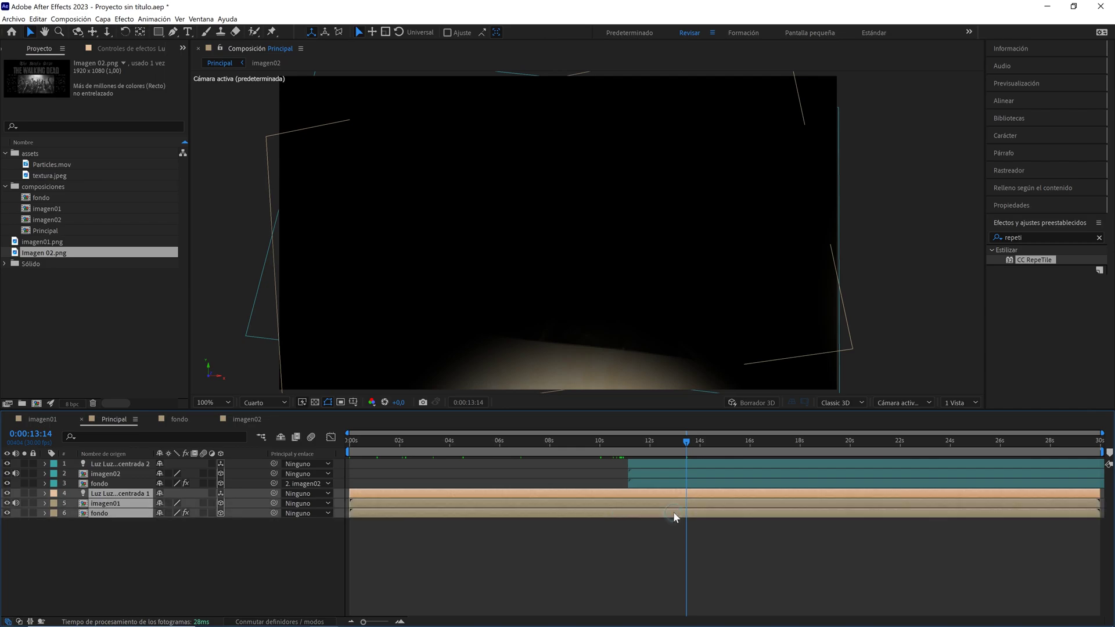
pyautogui.click(37, 19)
pyautogui.click(76, 156)
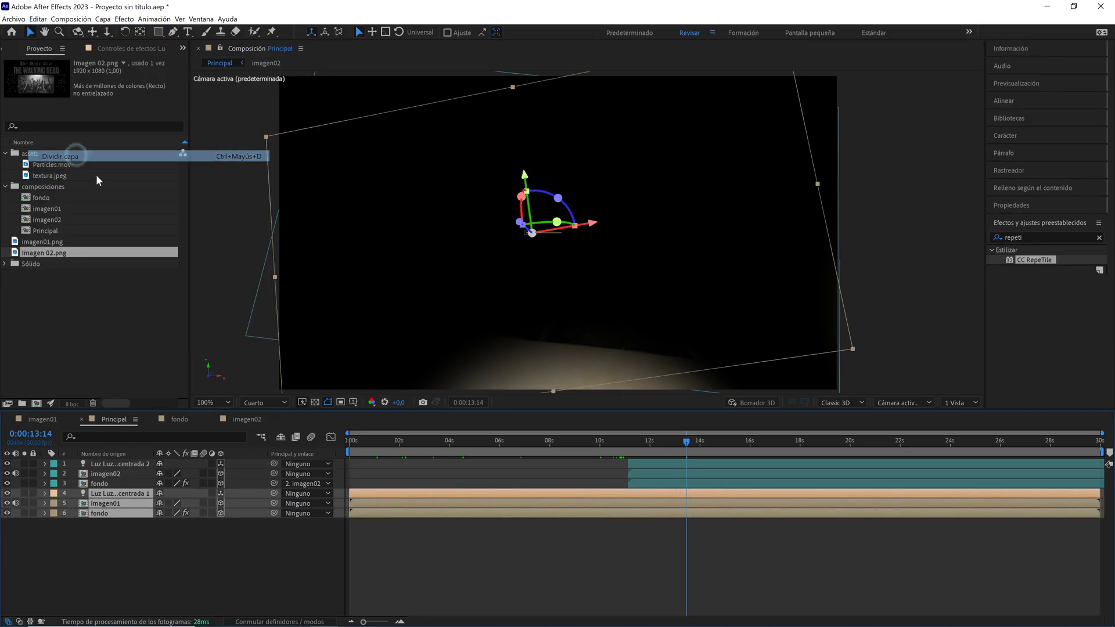
pyautogui.click(275, 309)
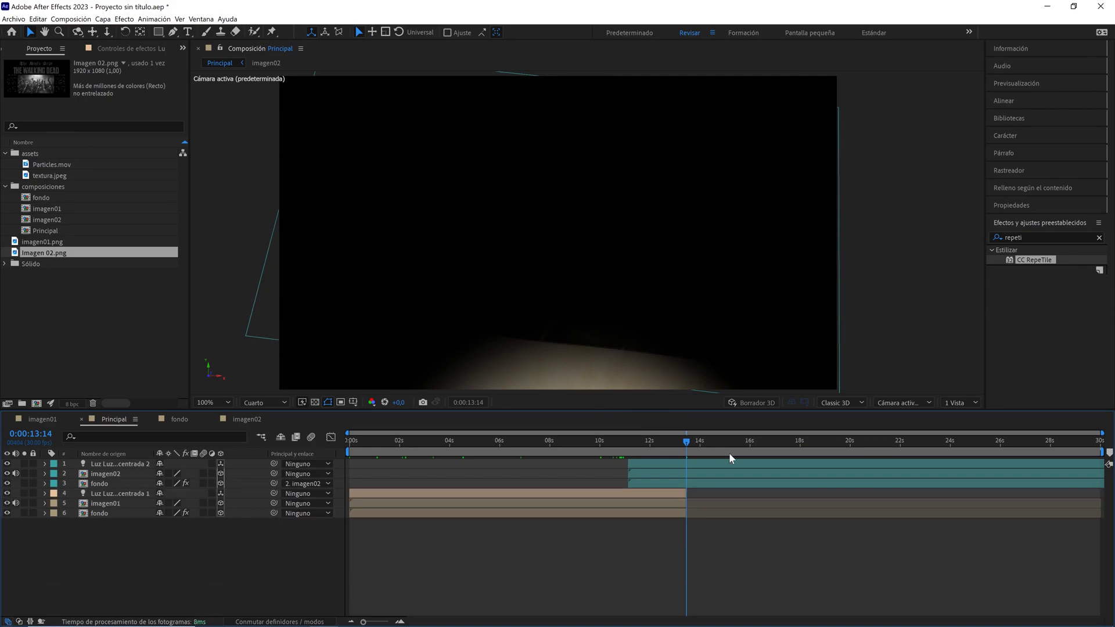
# - Preview and scrub the handover between the two pages around 11–13 seconds
pyautogui.moveTo(687, 443); pyautogui.dragTo(682, 444)
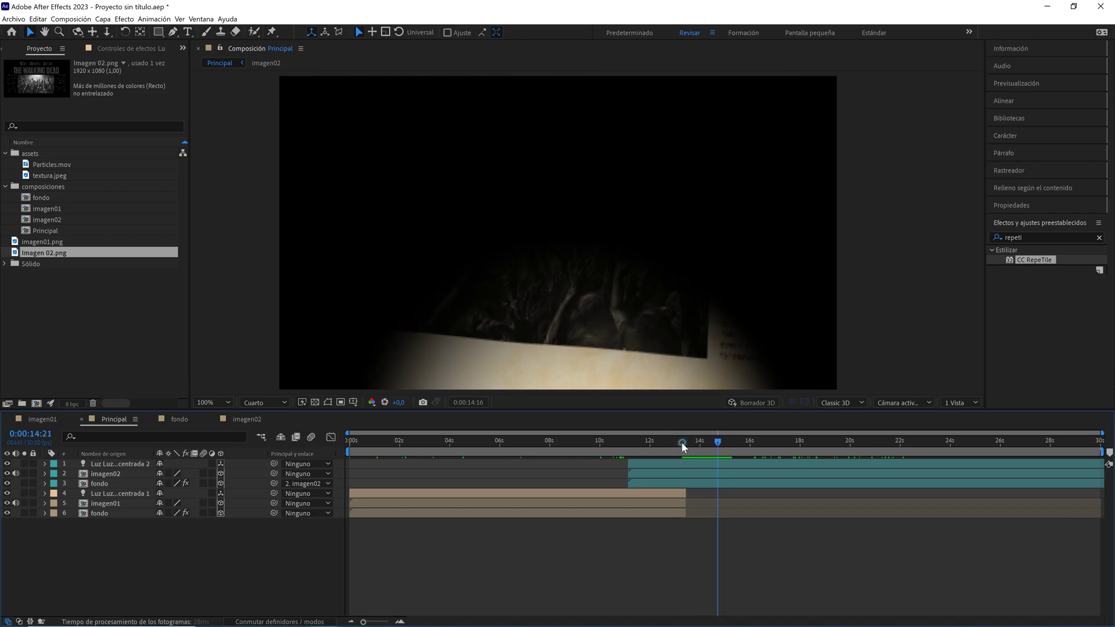
pyautogui.moveTo(682, 443); pyautogui.dragTo(671, 444)
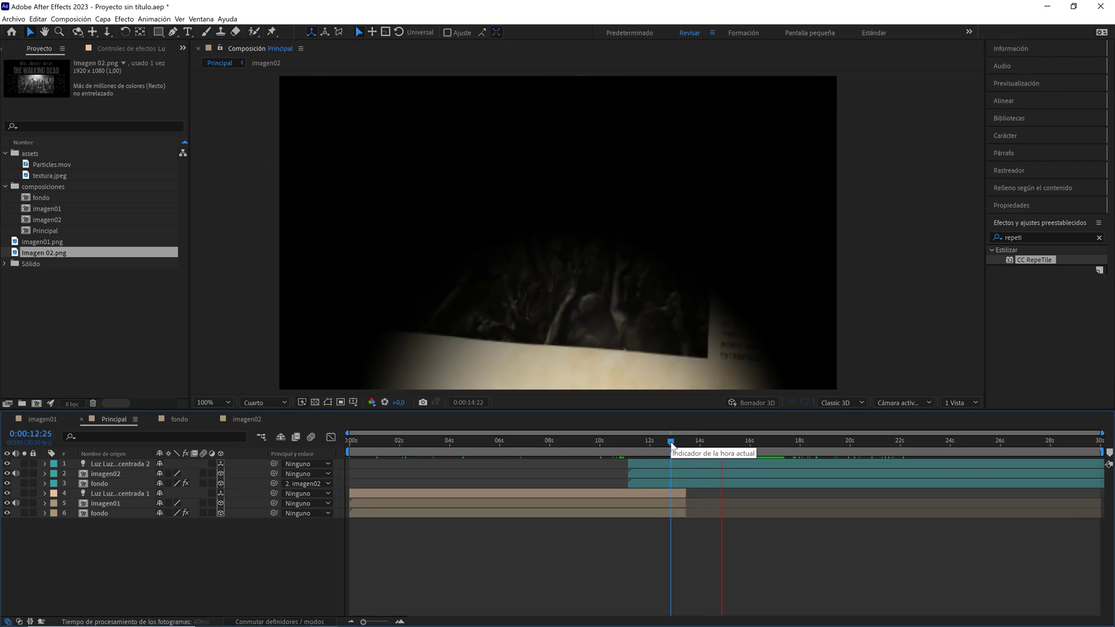
pyautogui.moveTo(672, 444)
pyautogui.mouseDown()
pyautogui.moveTo(803, 443)
pyautogui.moveTo(581, 439)
pyautogui.mouseUp()
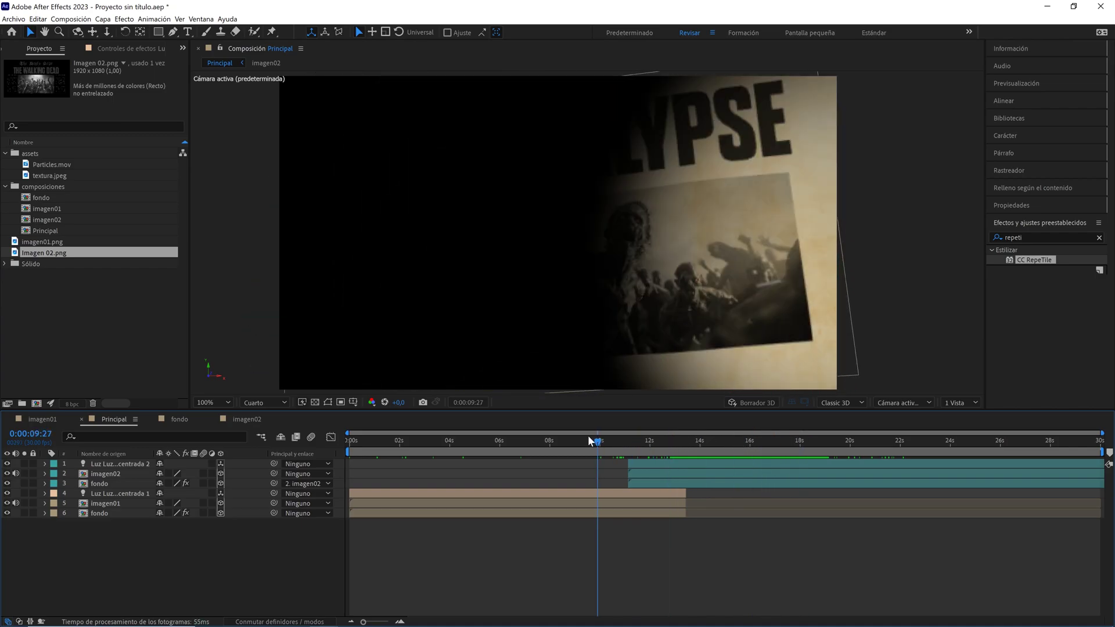
pyautogui.press('space')
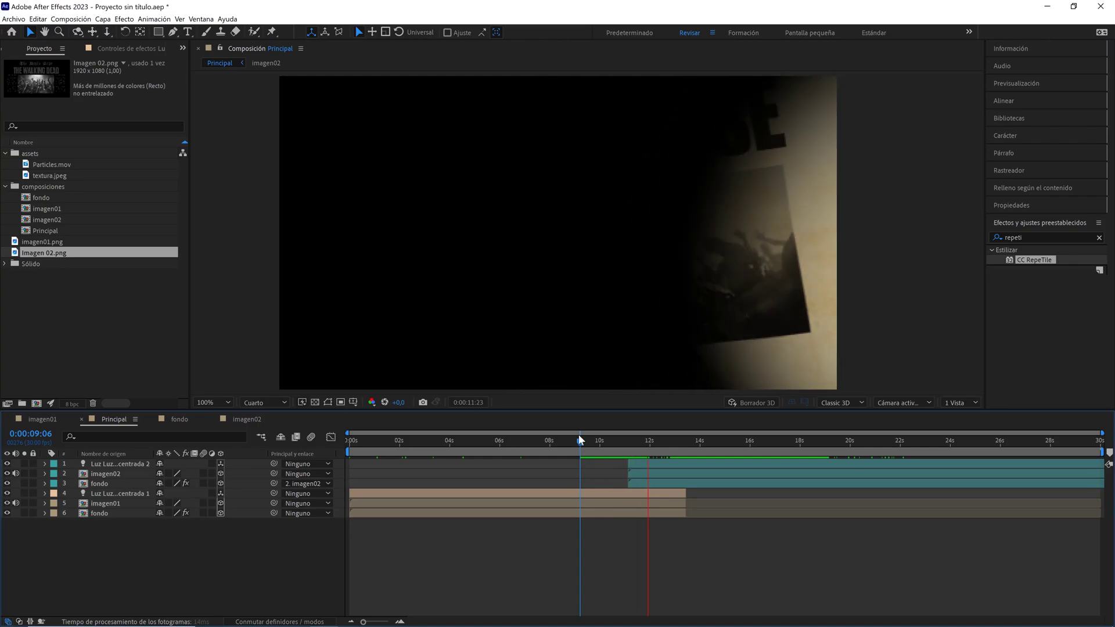
pyautogui.press('space')
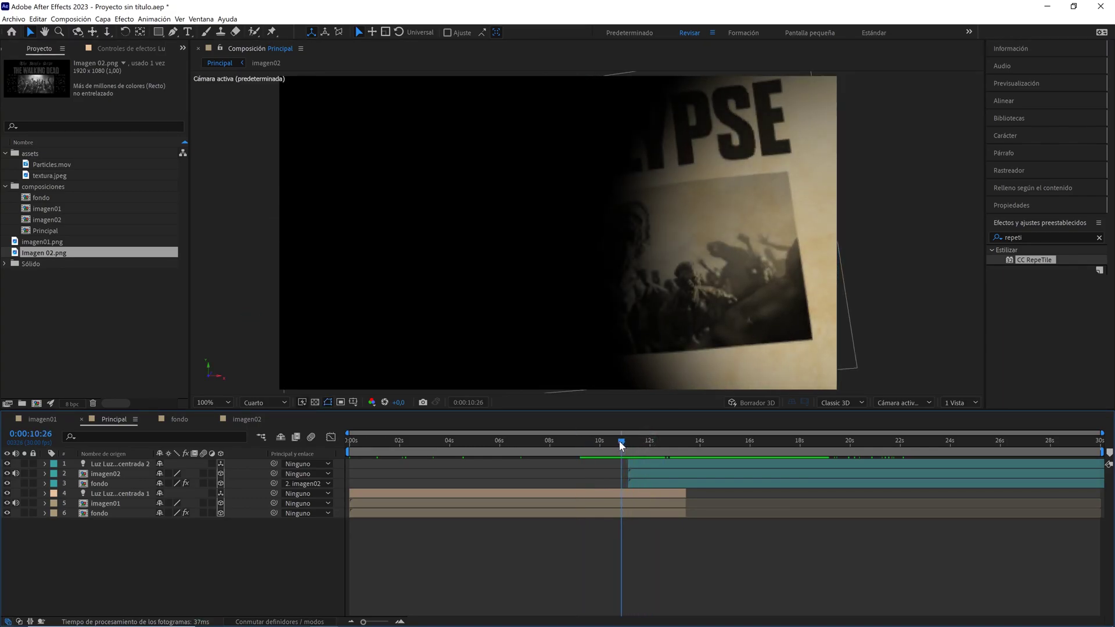
pyautogui.scroll(2, 714, 348)
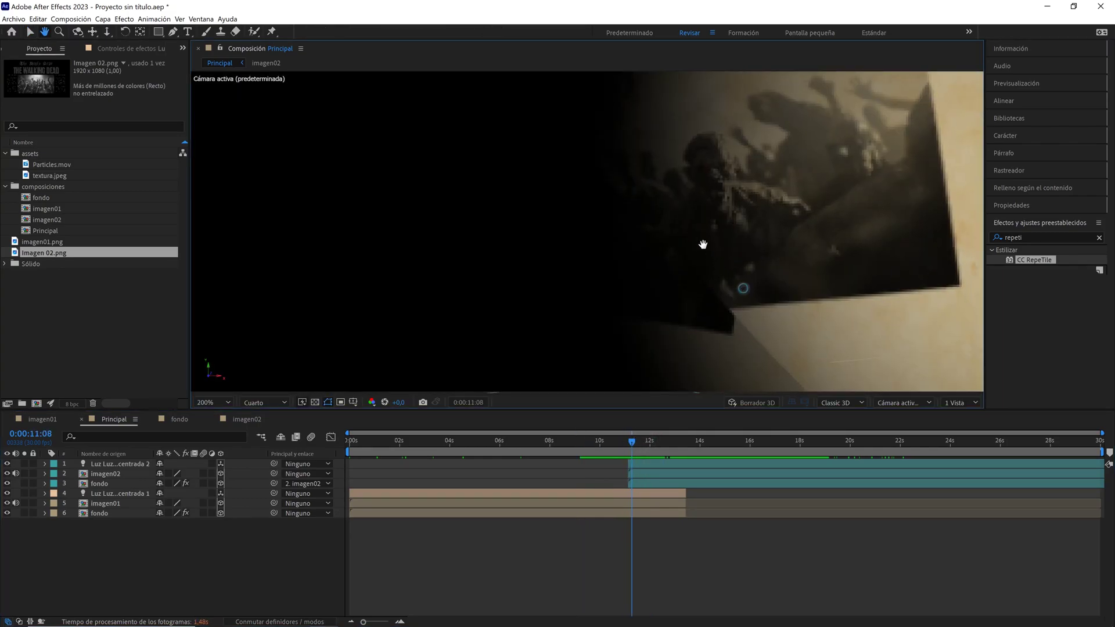
pyautogui.moveTo(631, 447); pyautogui.dragTo(636, 439)
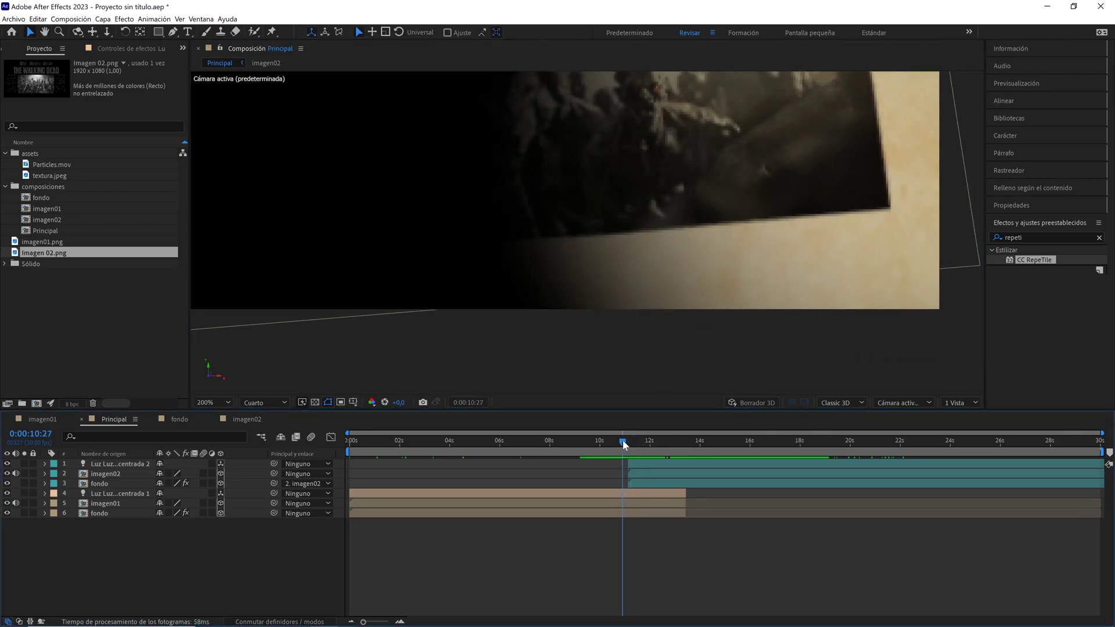
pyautogui.scroll(-2, 697, 286)
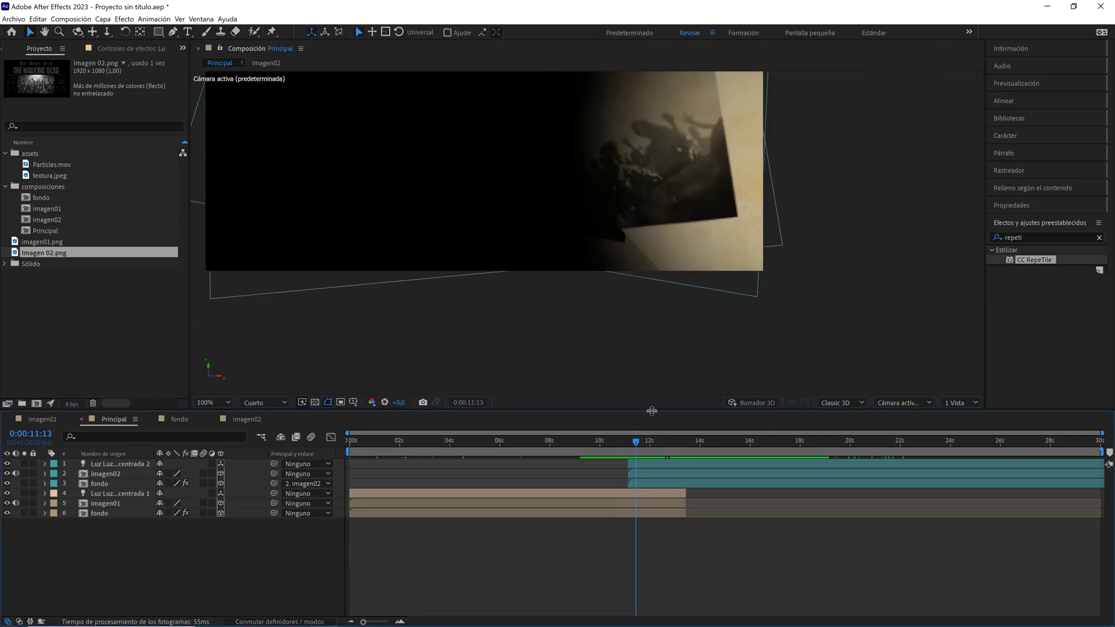
pyautogui.moveTo(635, 442); pyautogui.dragTo(653, 441)
pyautogui.click(649, 469)
pyautogui.keyDown('shift'); pyautogui.click(647, 479); pyautogui.keyUp('shift')
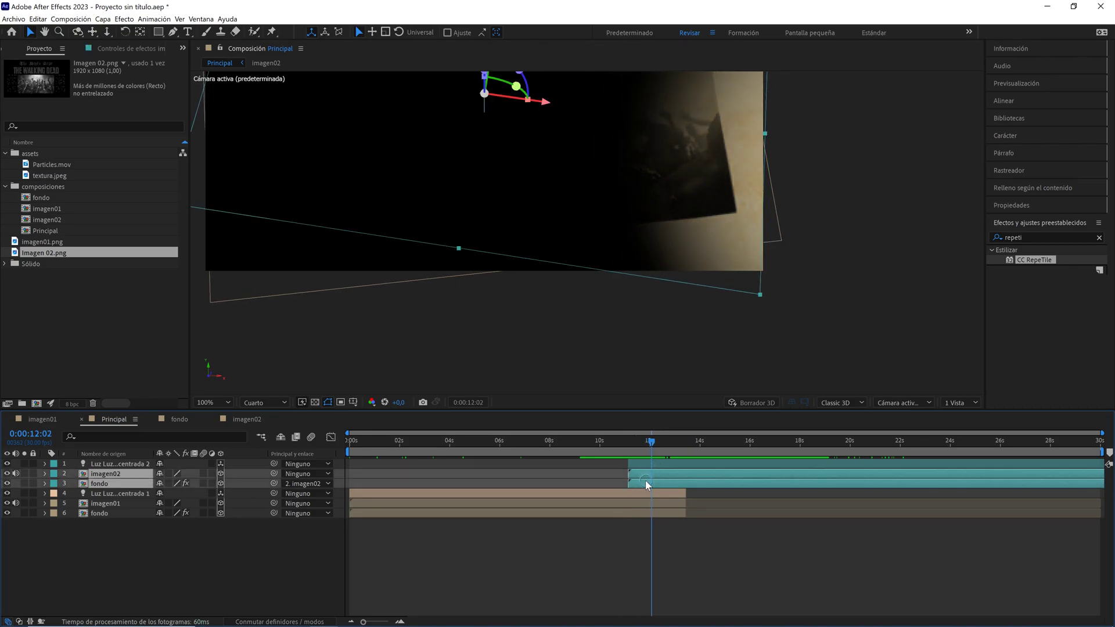
pyautogui.moveTo(629, 484); pyautogui.dragTo(655, 485)
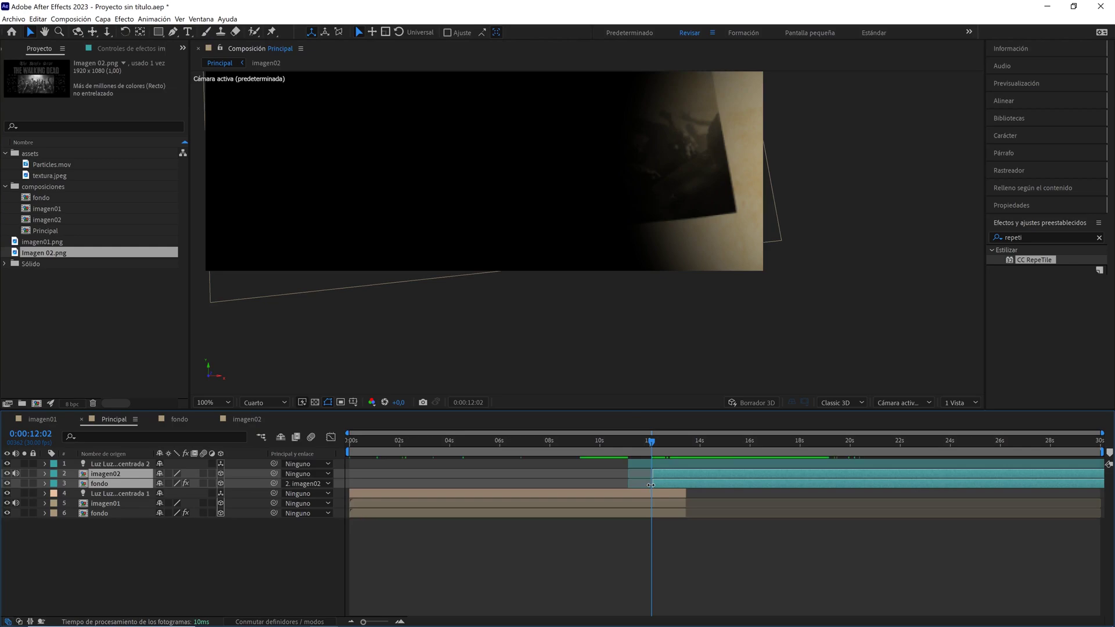
pyautogui.moveTo(652, 485); pyautogui.dragTo(650, 485)
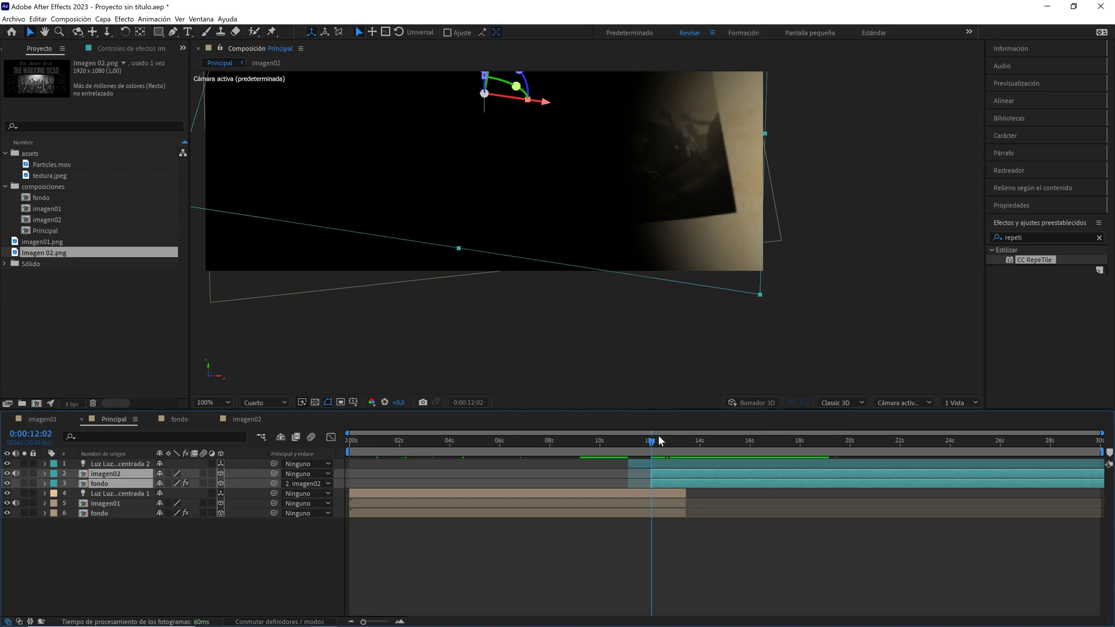
pyautogui.moveTo(651, 442); pyautogui.dragTo(641, 441)
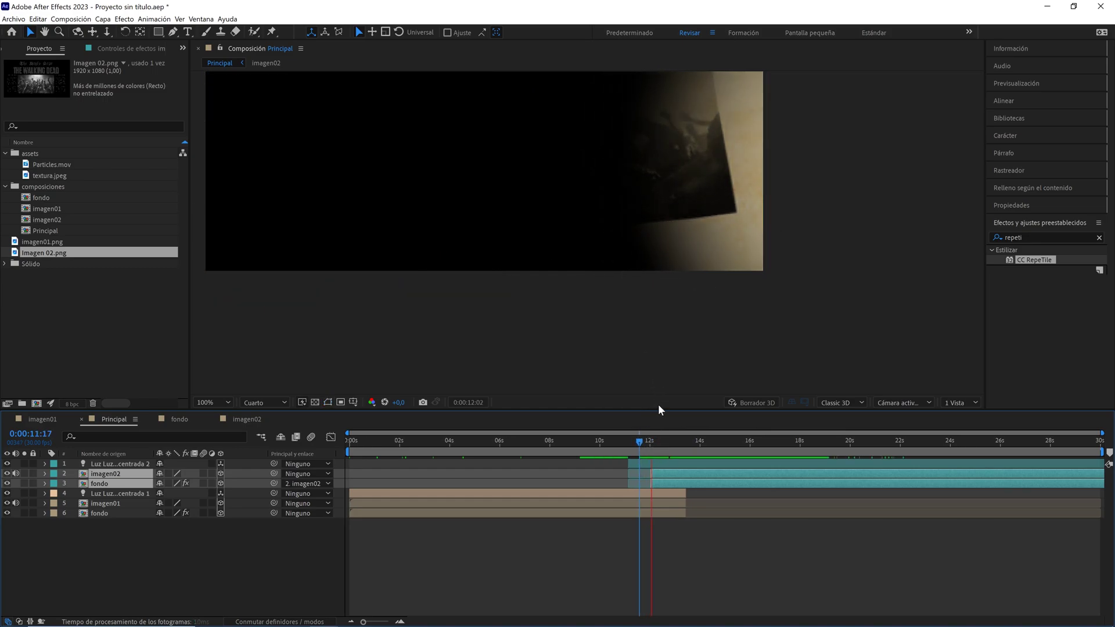
pyautogui.press('space')
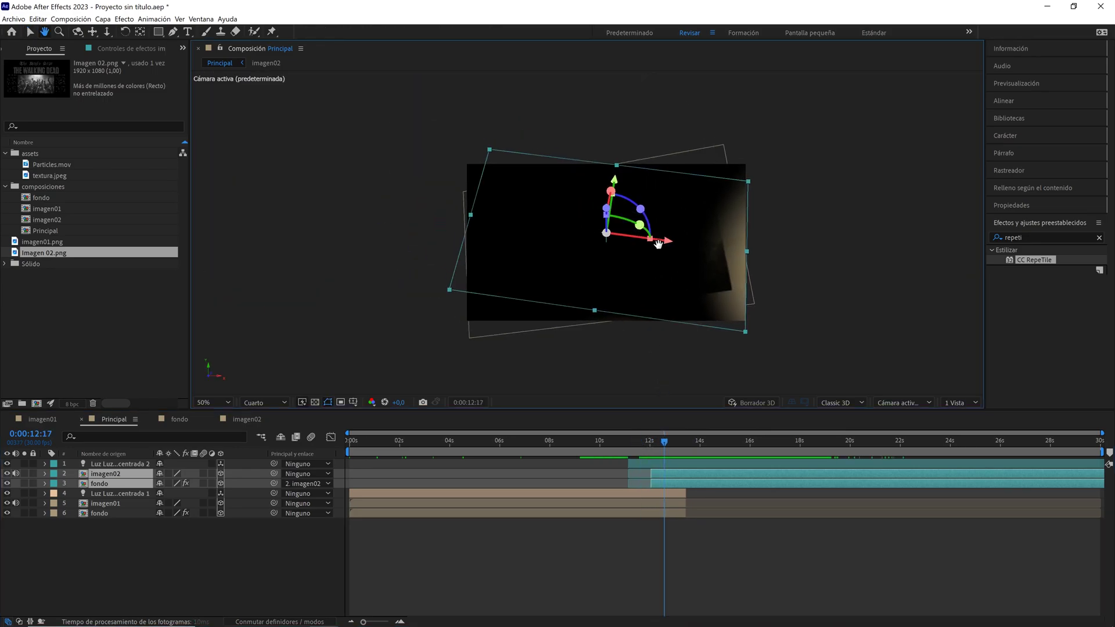
pyautogui.press('/')
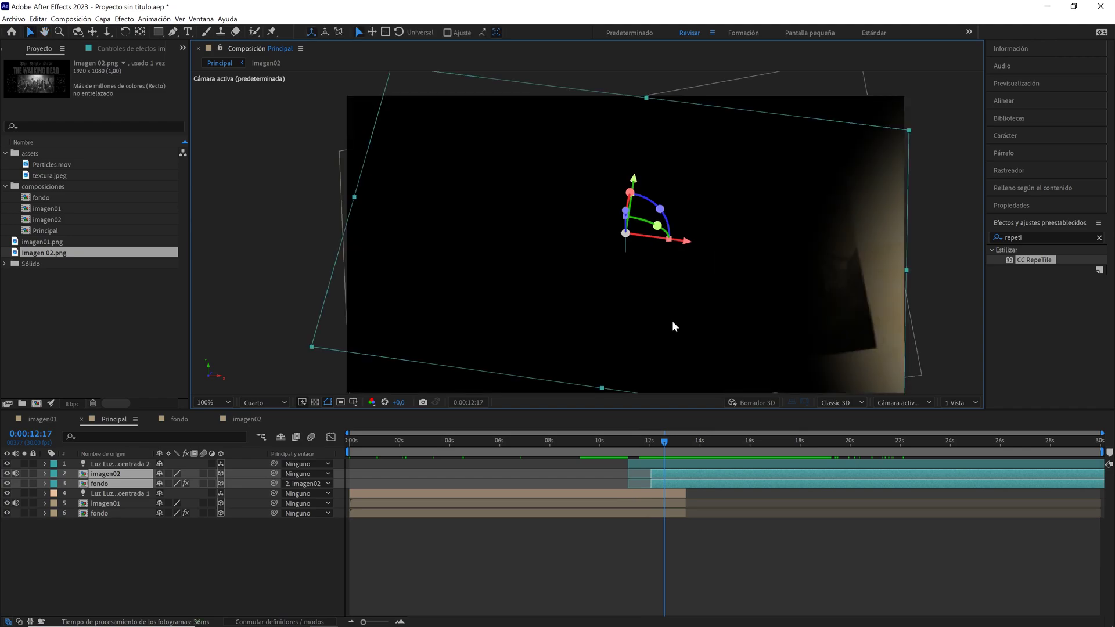
pyautogui.press(',')
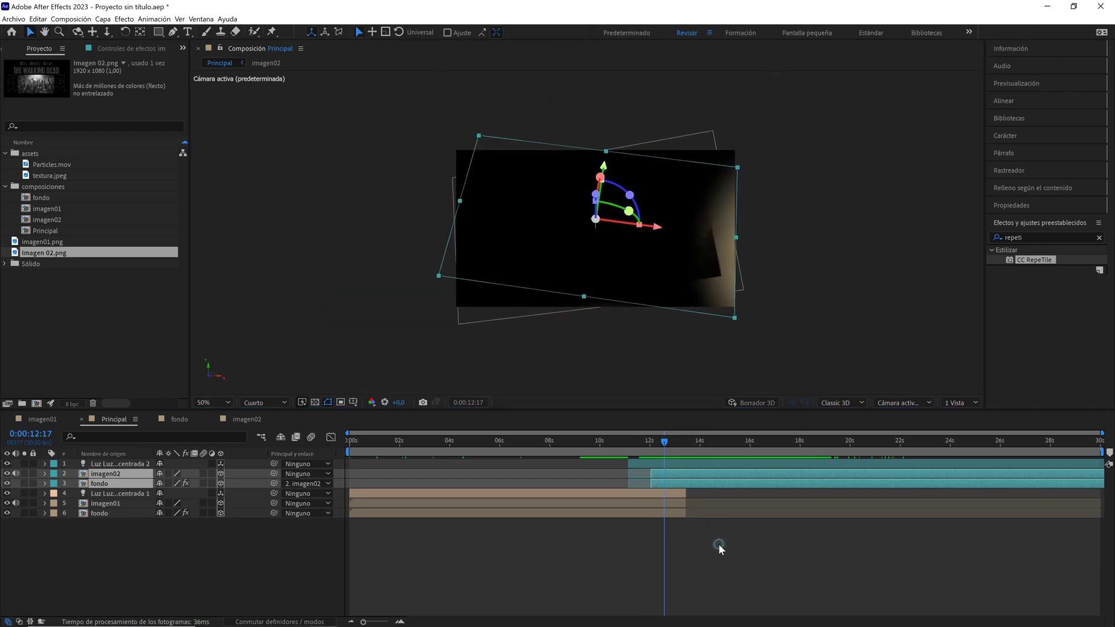
pyautogui.click(719, 544)
pyautogui.moveTo(664, 439); pyautogui.dragTo(618, 439)
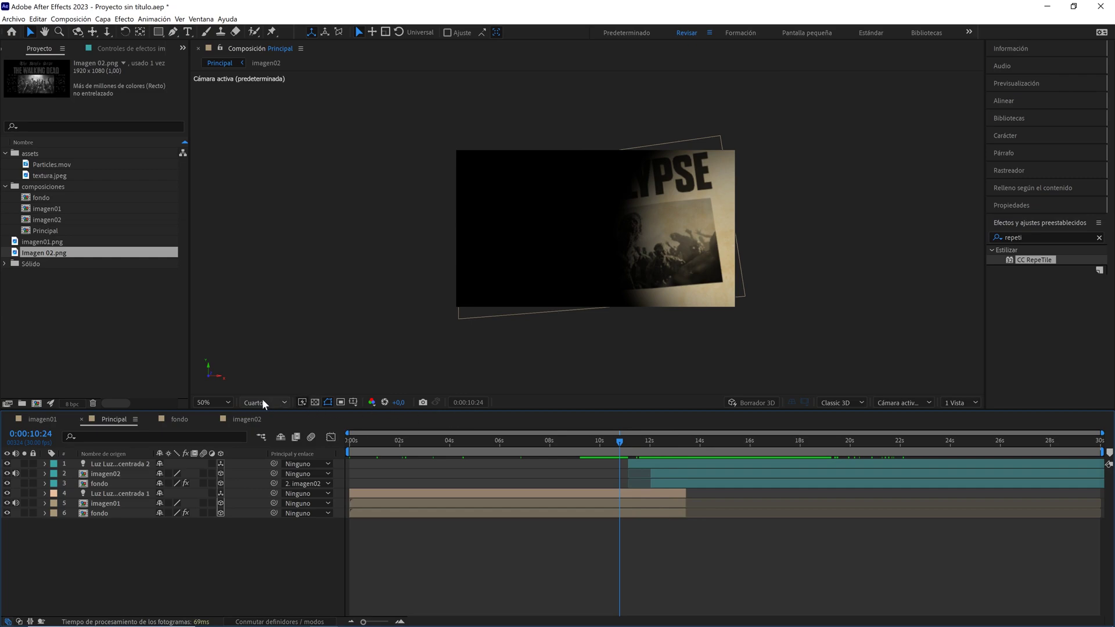
pyautogui.click(229, 402)
pyautogui.click(229, 413)
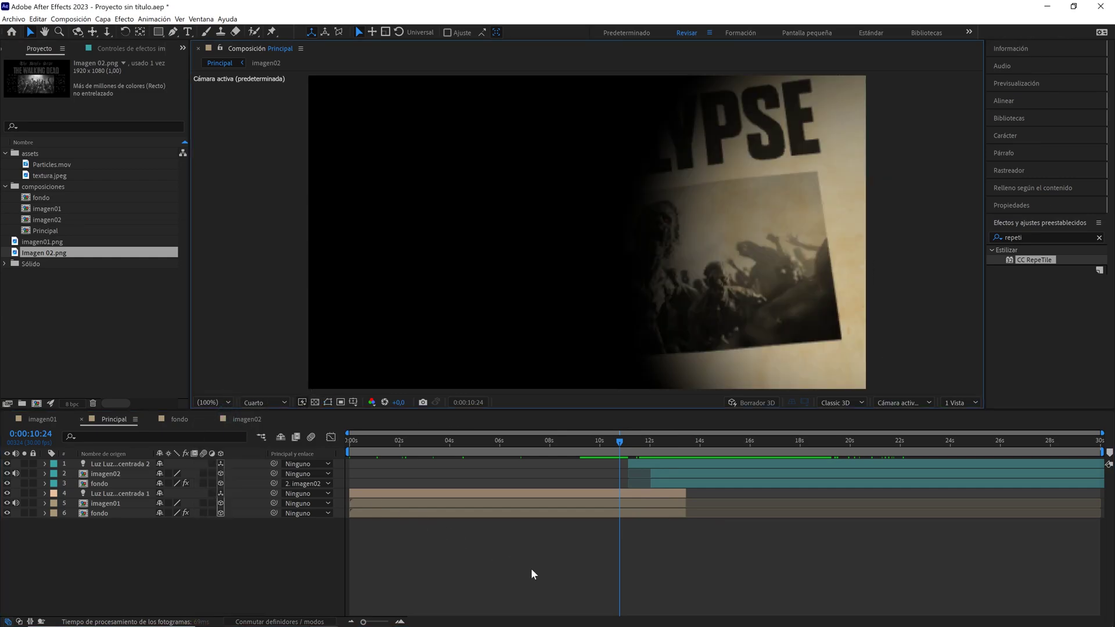
pyautogui.press('space')
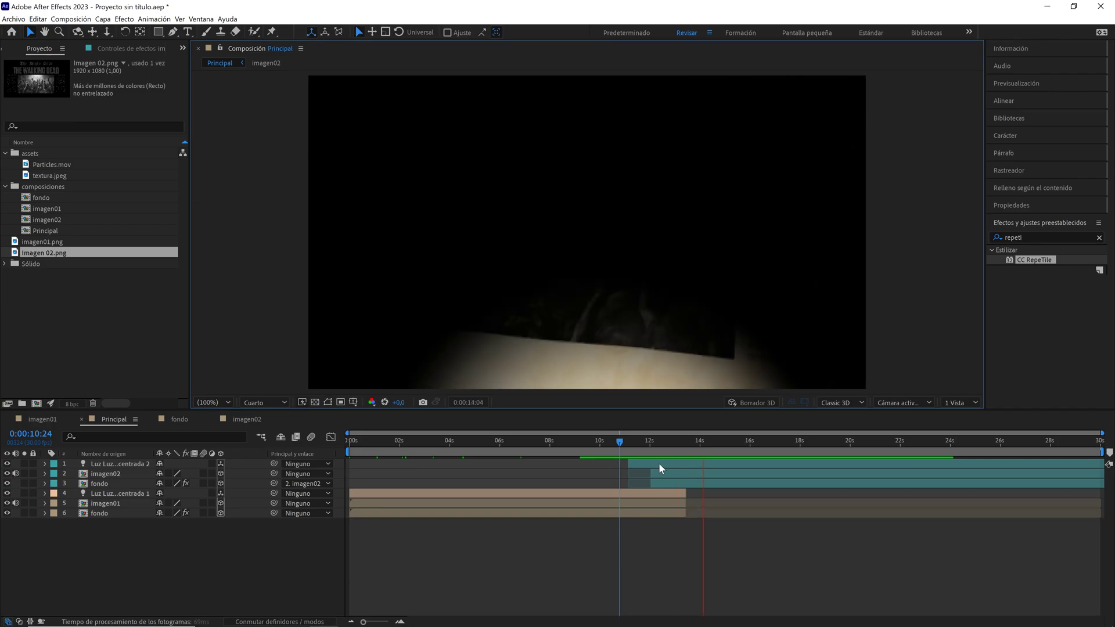
pyautogui.click(662, 446)
pyautogui.press('space')
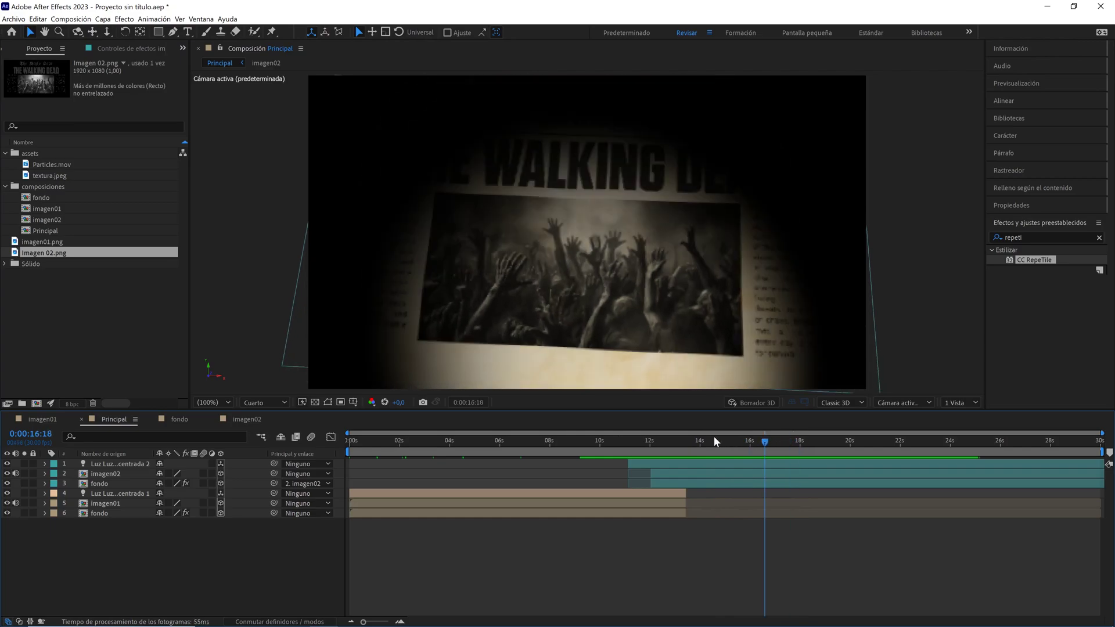
pyautogui.moveTo(714, 436); pyautogui.dragTo(606, 434)
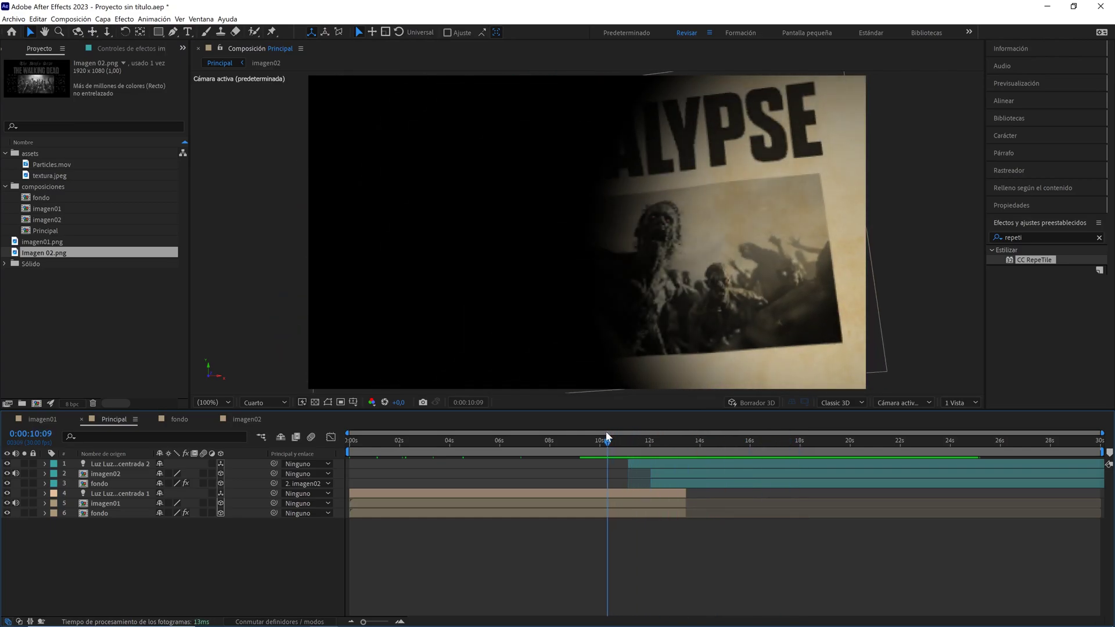
pyautogui.press(',')
pyautogui.press(',')
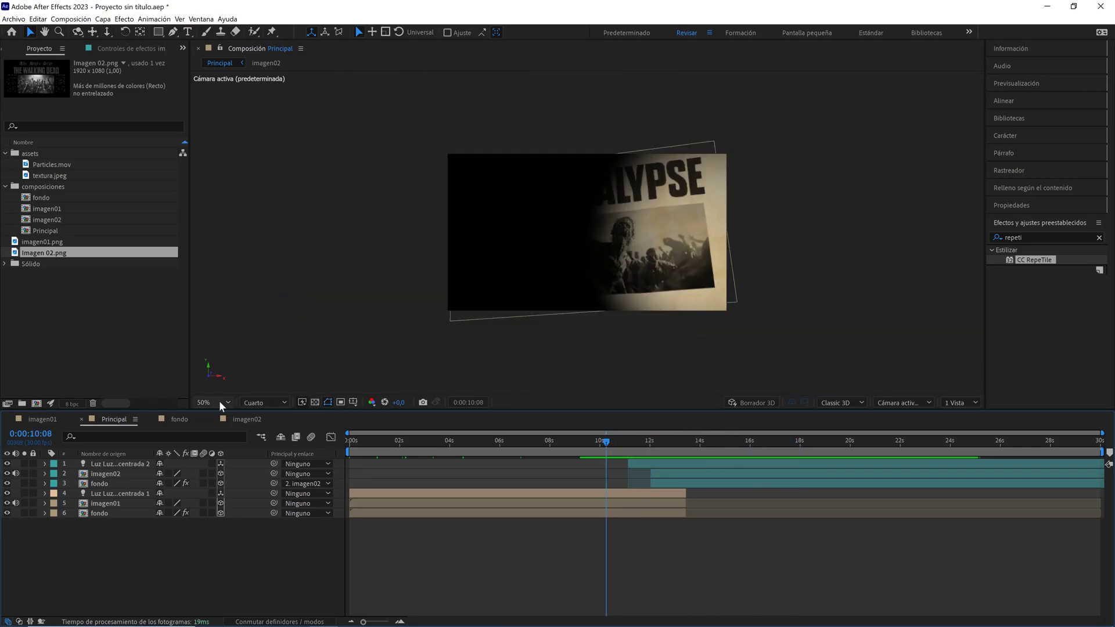
pyautogui.click(219, 401)
pyautogui.click(219, 499)
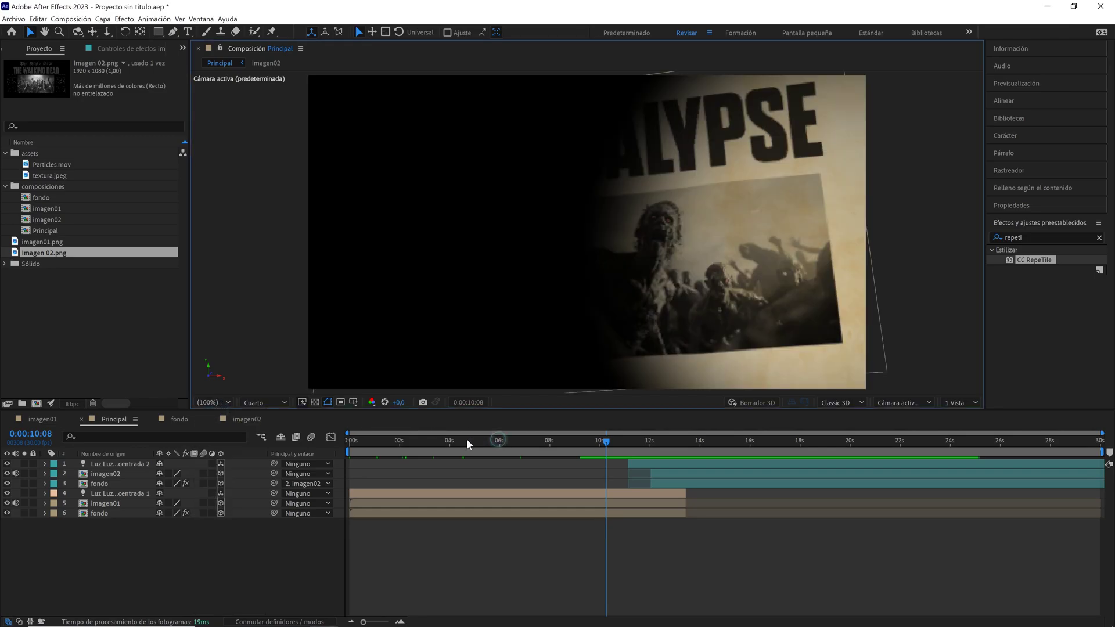
pyautogui.moveTo(467, 440)
pyautogui.mouseDown()
pyautogui.moveTo(452, 440)
pyautogui.moveTo(490, 440)
pyautogui.mouseUp()
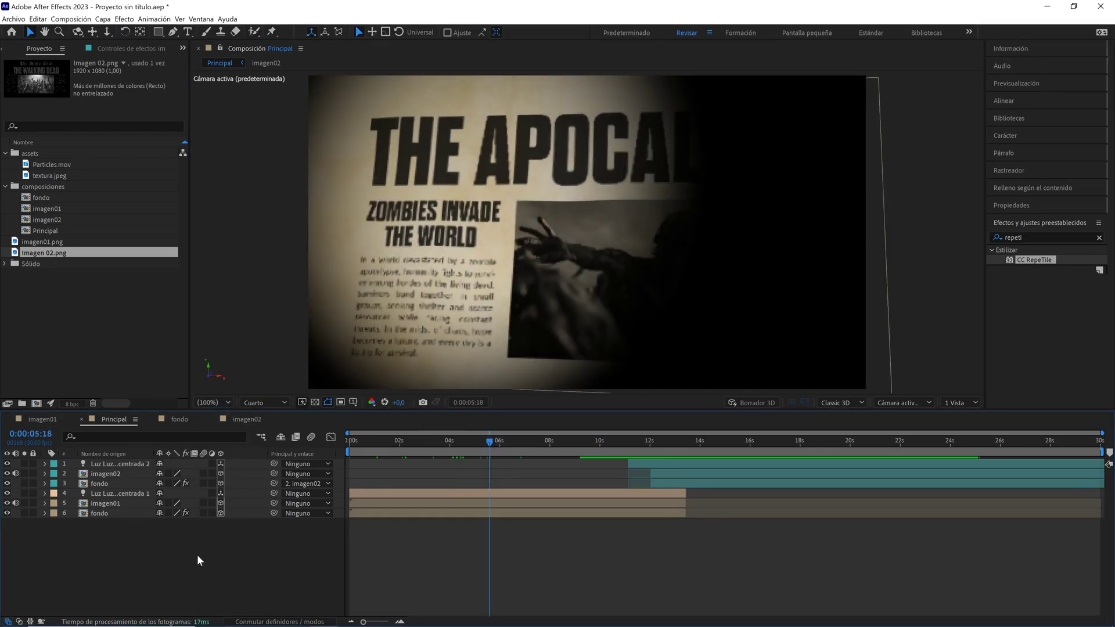
# - Add a black solid layer named barras to Principal
pyautogui.rightClick(197, 555)
pyautogui.moveTo(244, 443)
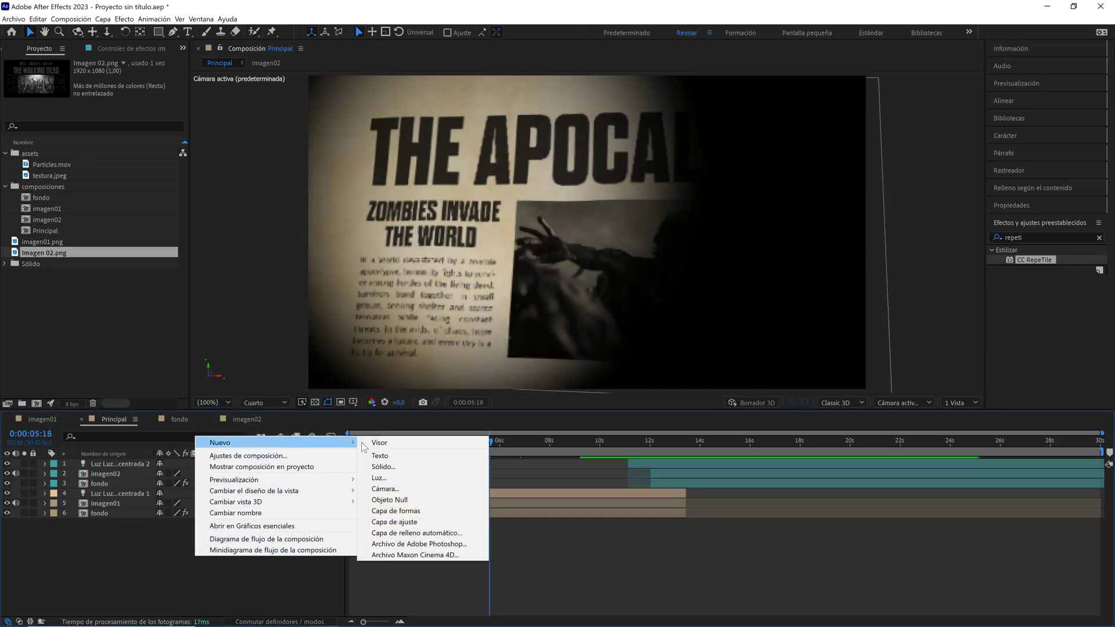
pyautogui.click(401, 467)
pyautogui.write('barras')
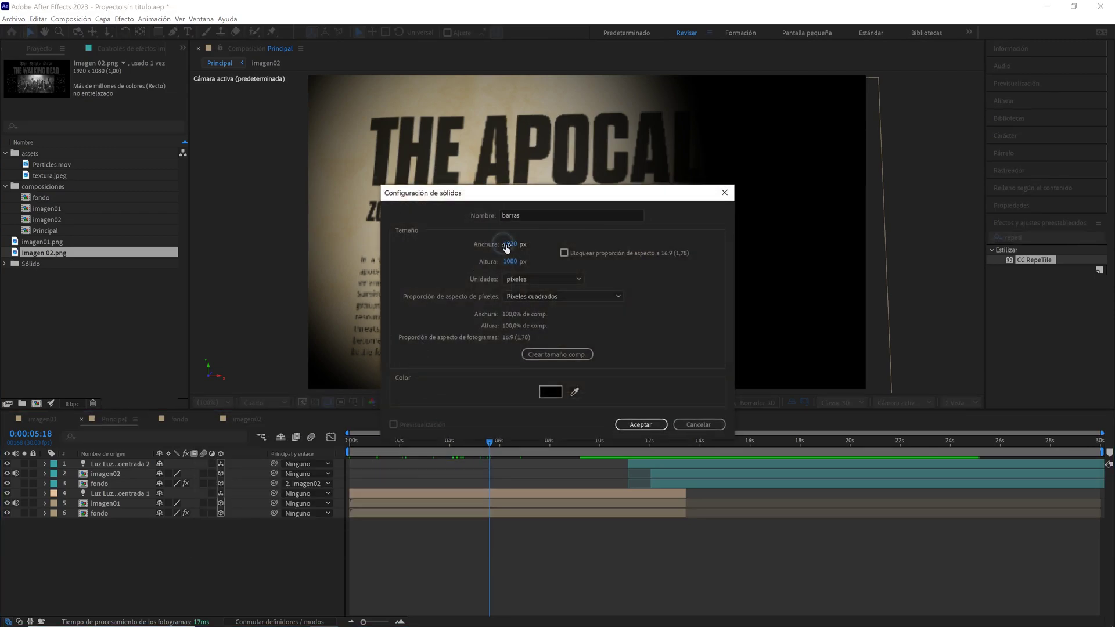
pyautogui.click(512, 261)
pyautogui.click(640, 426)
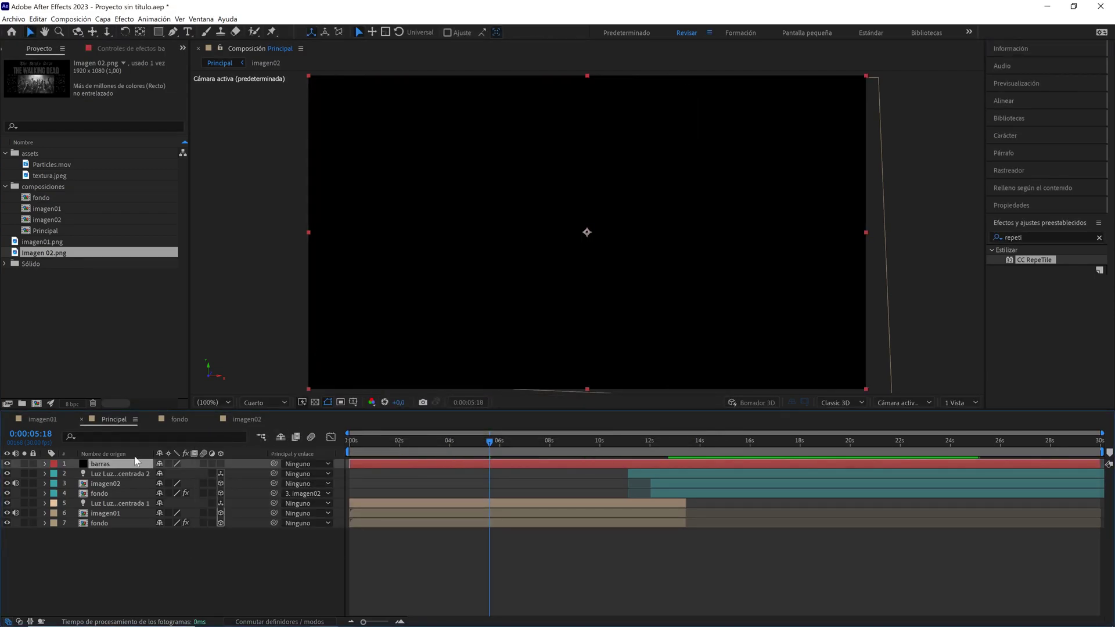
# - Give barras a rectangle mask squeezed from top and bottom, set to Subtract, leaving letterbox bars
pyautogui.doubleClick(158, 32)
pyautogui.press(',')
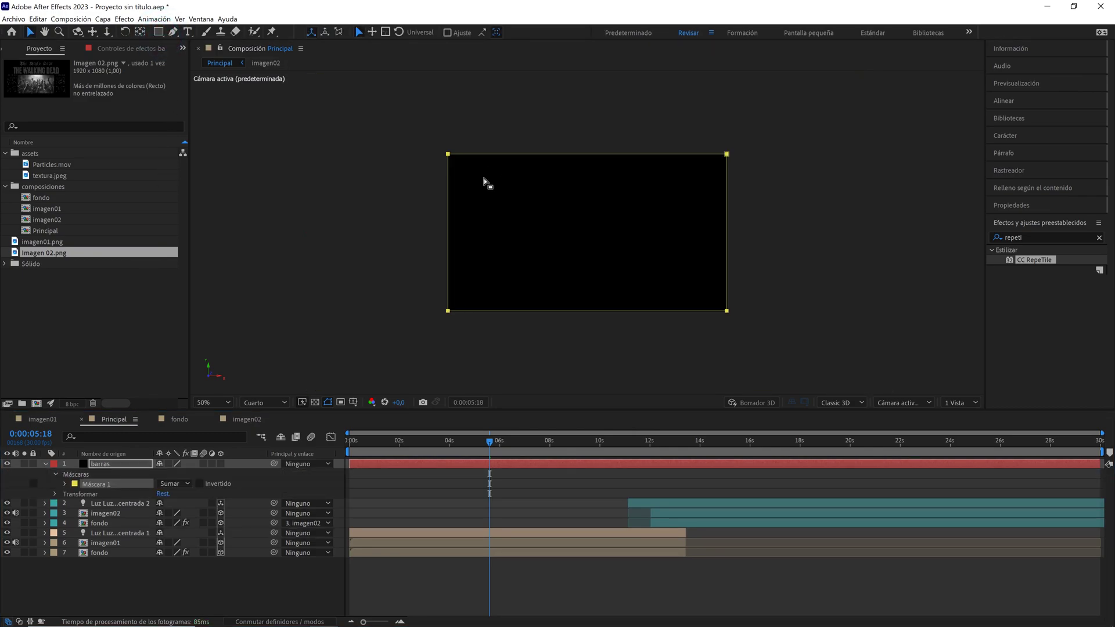
pyautogui.doubleClick(449, 154)
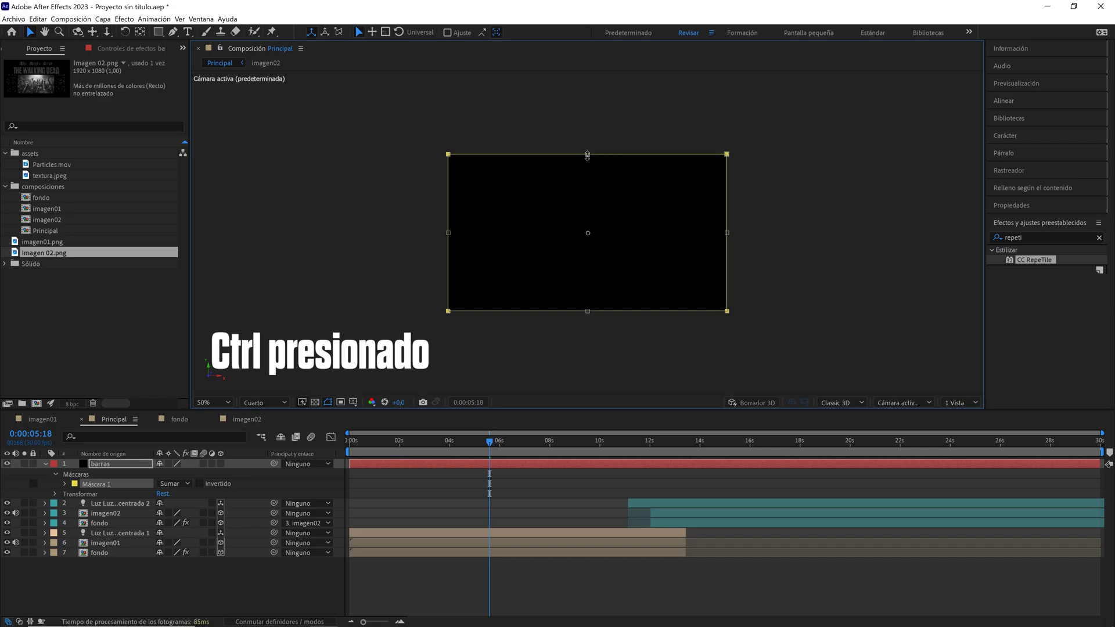
pyautogui.keyDown('ctrl'); pyautogui.moveTo(588, 155); pyautogui.dragTo(589, 170); pyautogui.keyUp('ctrl')
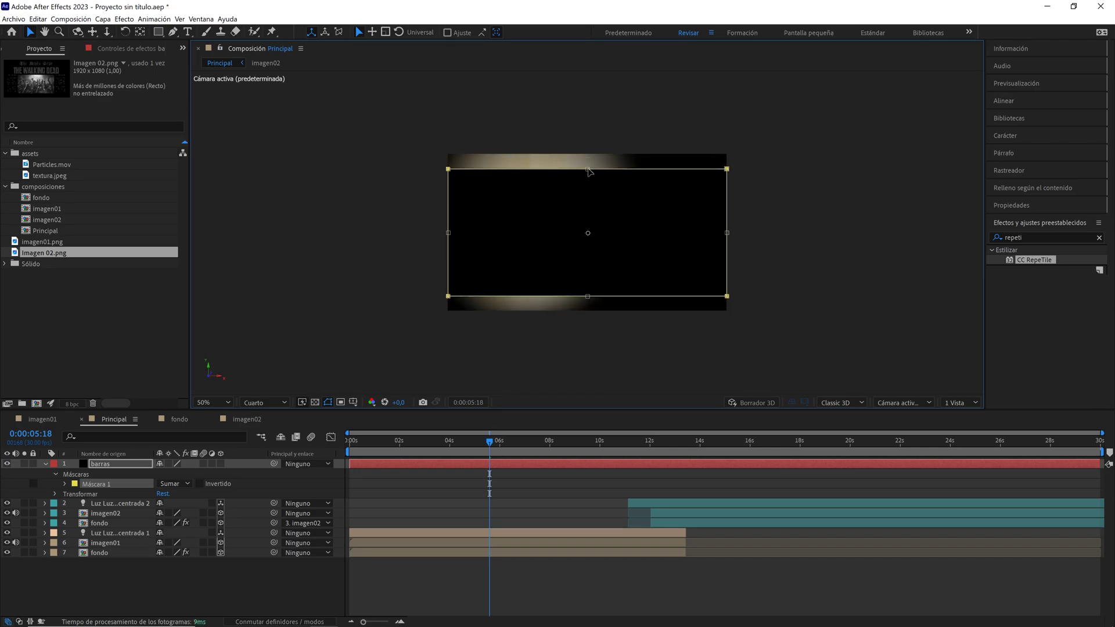
pyautogui.click(190, 484)
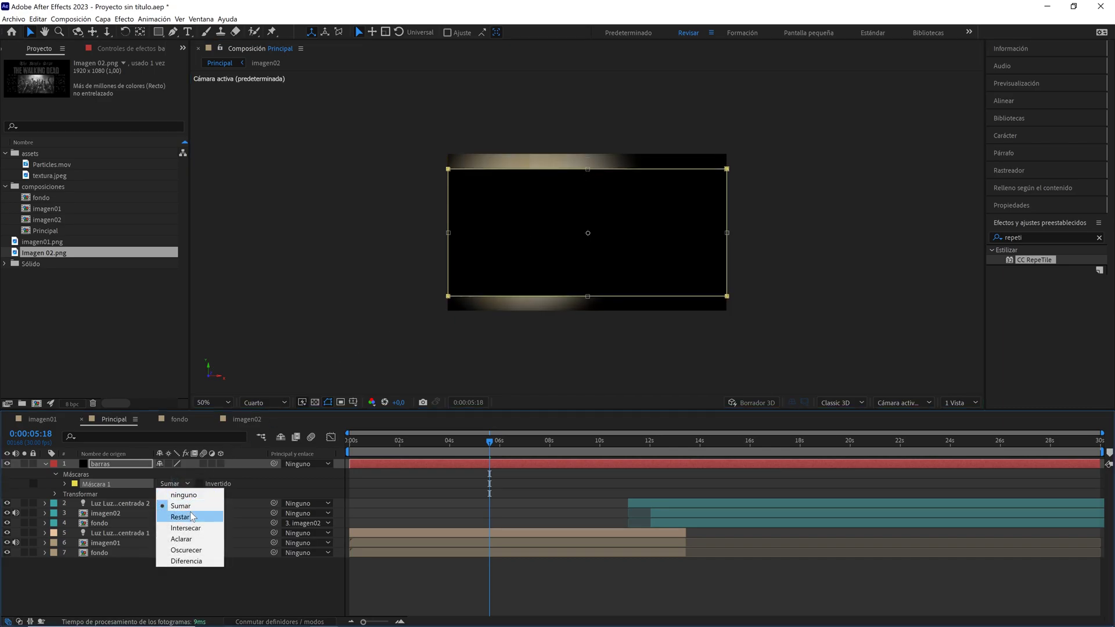
pyautogui.click(189, 512)
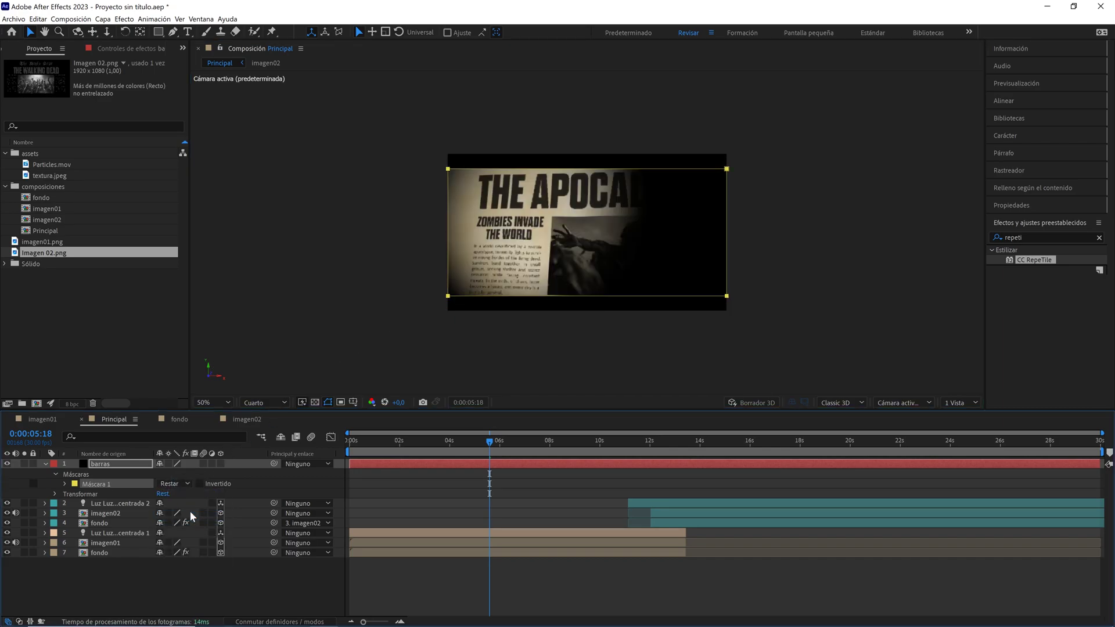
pyautogui.click(45, 464)
pyautogui.click(125, 545)
pyautogui.rightClick(125, 544)
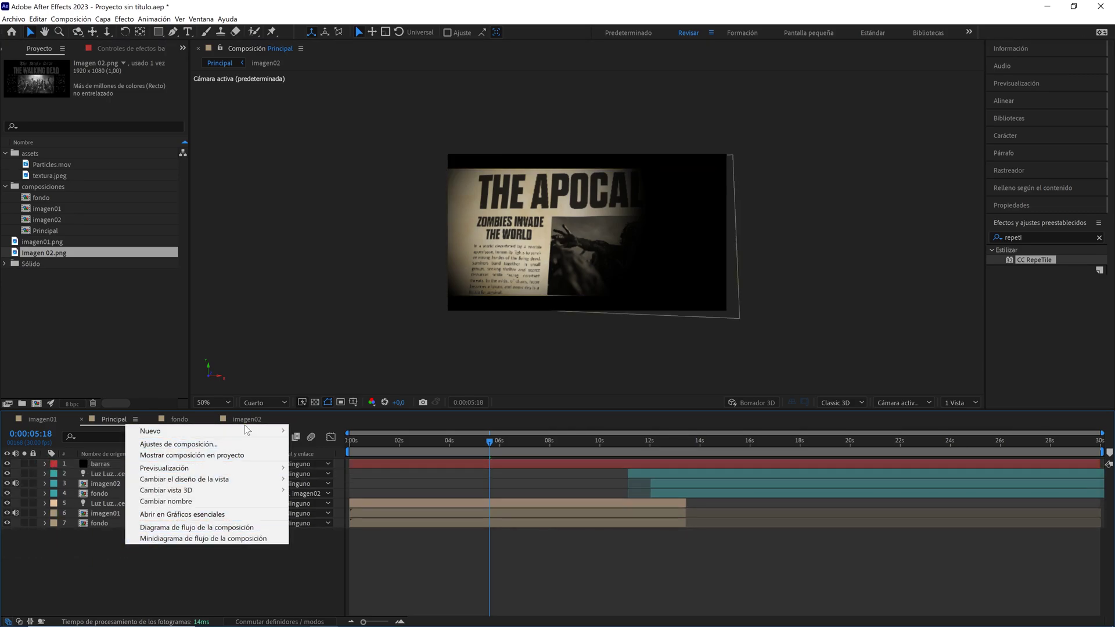
# - Add an adjustment layer on top and apply Lumetri Color to it
pyautogui.moveTo(247, 431)
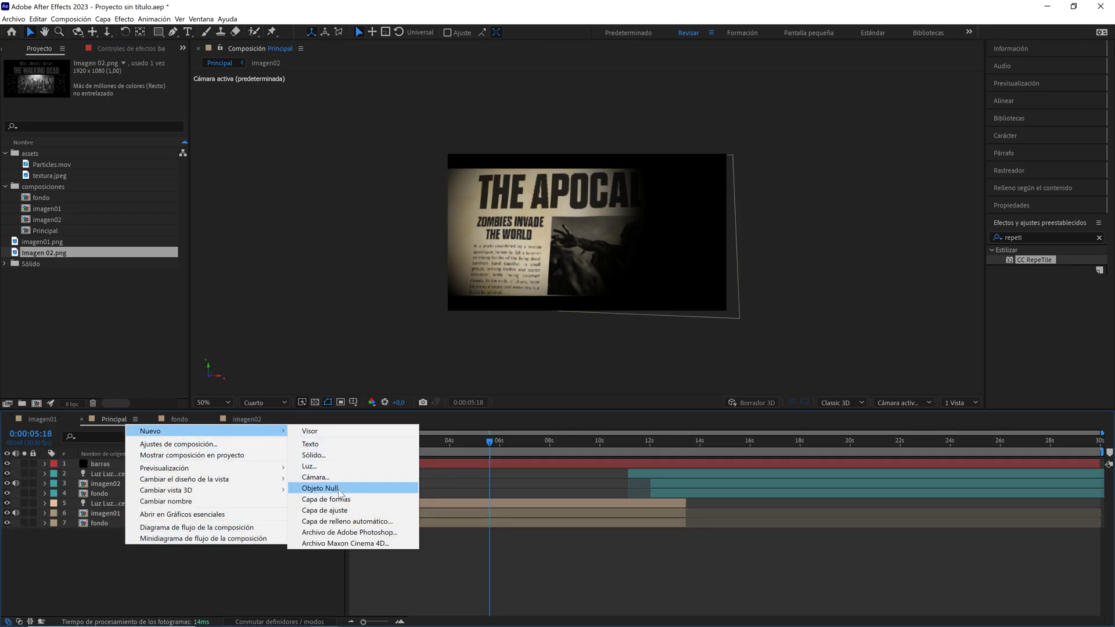
pyautogui.click(337, 511)
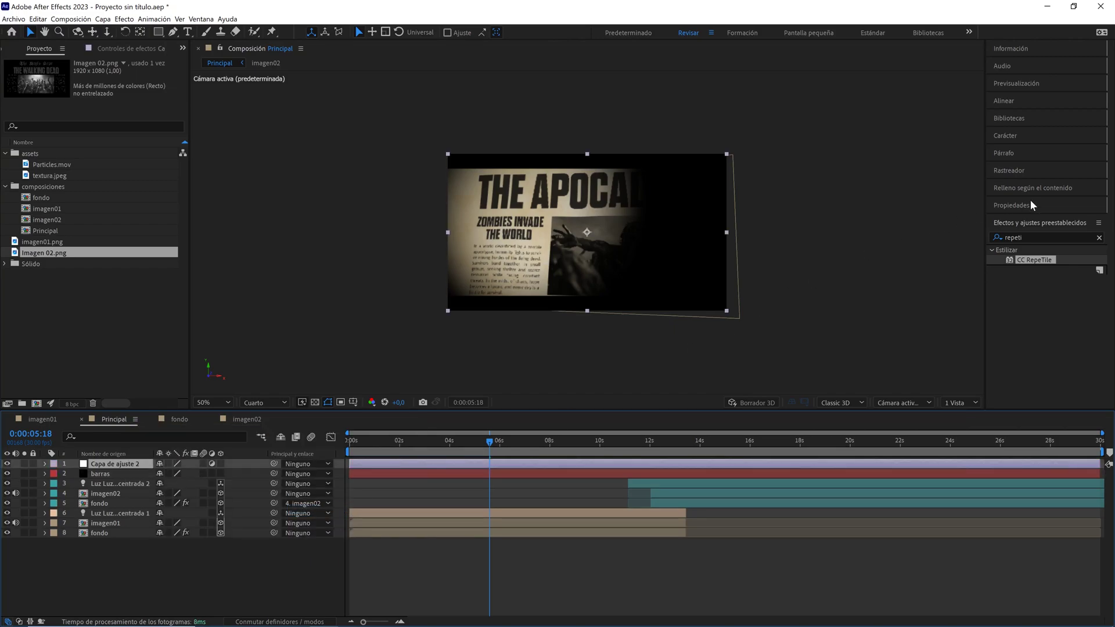
pyautogui.click(1050, 240)
pyautogui.click(1029, 237)
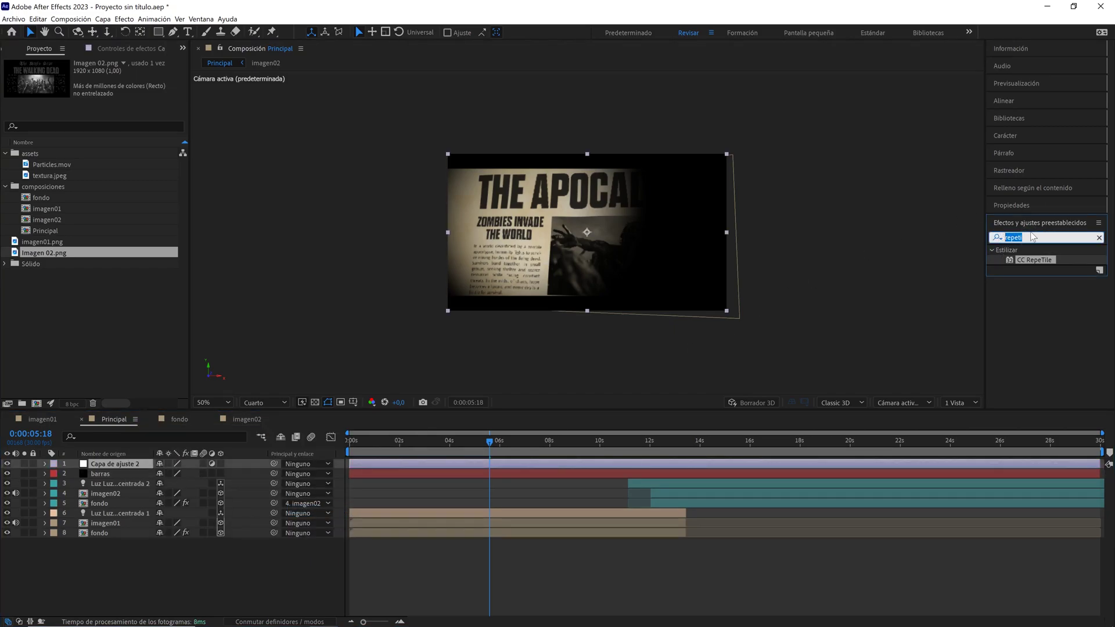
pyautogui.write('lumetr')
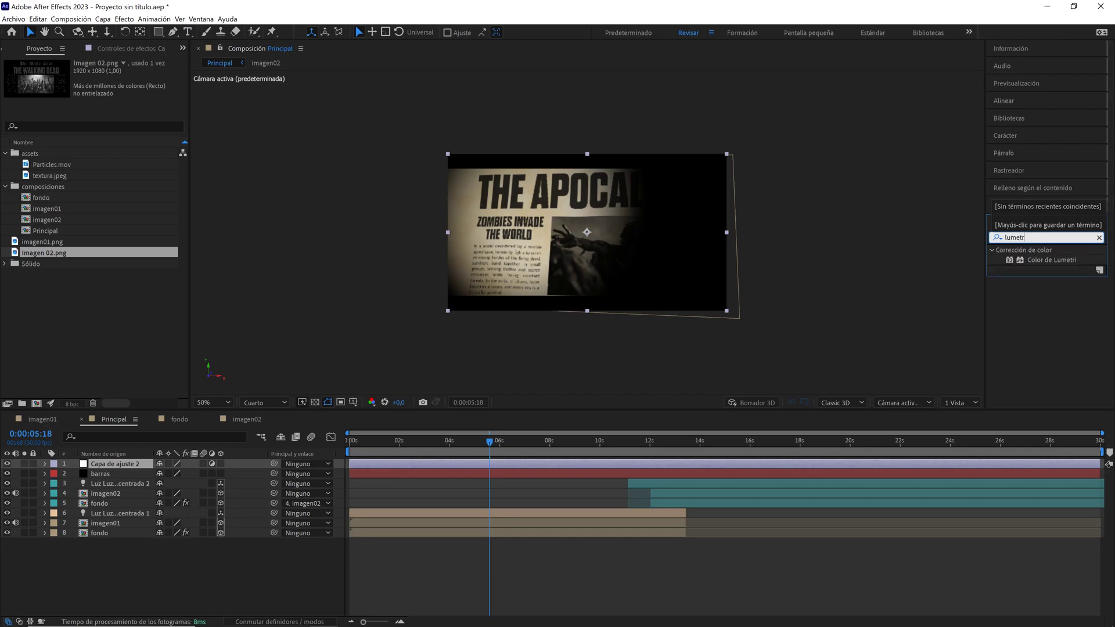
pyautogui.moveTo(1049, 262); pyautogui.dragTo(759, 302)
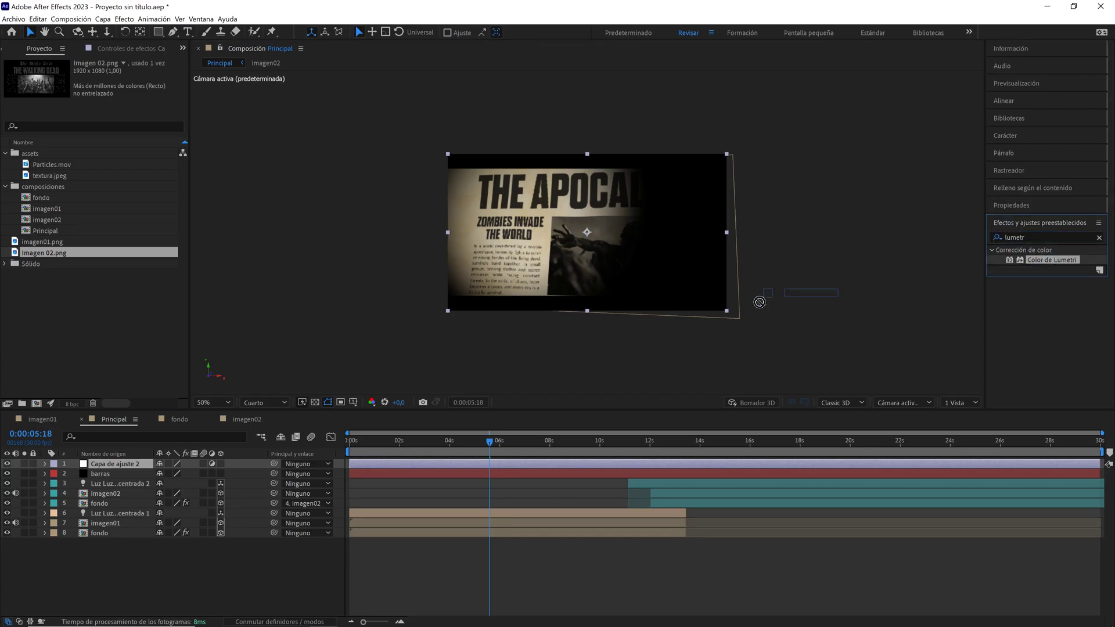
pyautogui.moveTo(257, 418); pyautogui.dragTo(126, 465)
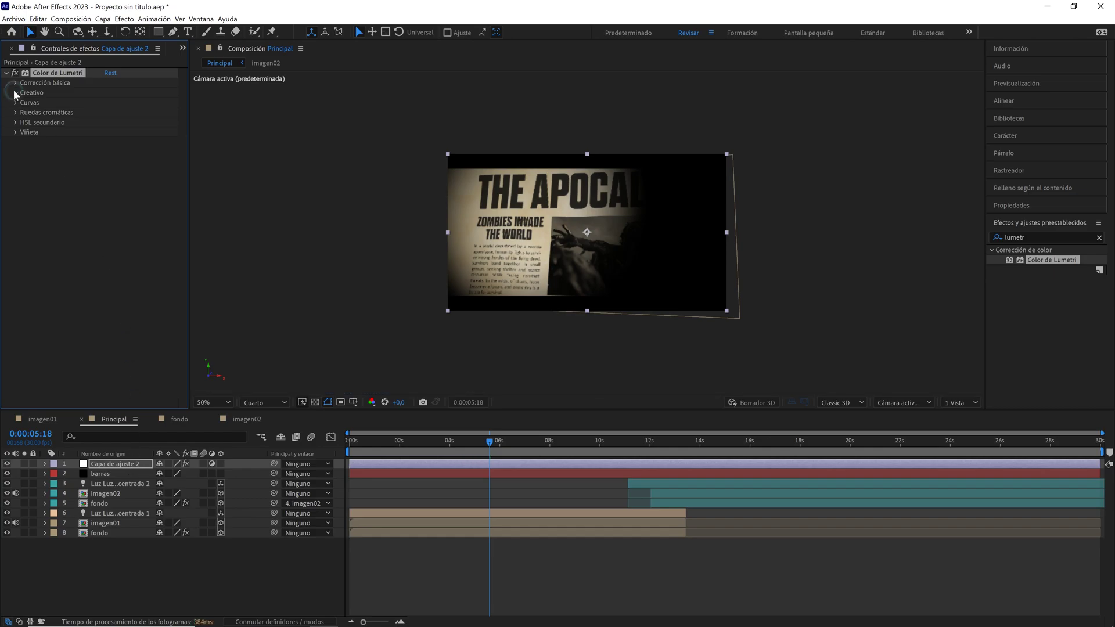
# - Set the Lumetri Creative look to SL BLUE ICE
pyautogui.click(15, 93)
pyautogui.click(131, 113)
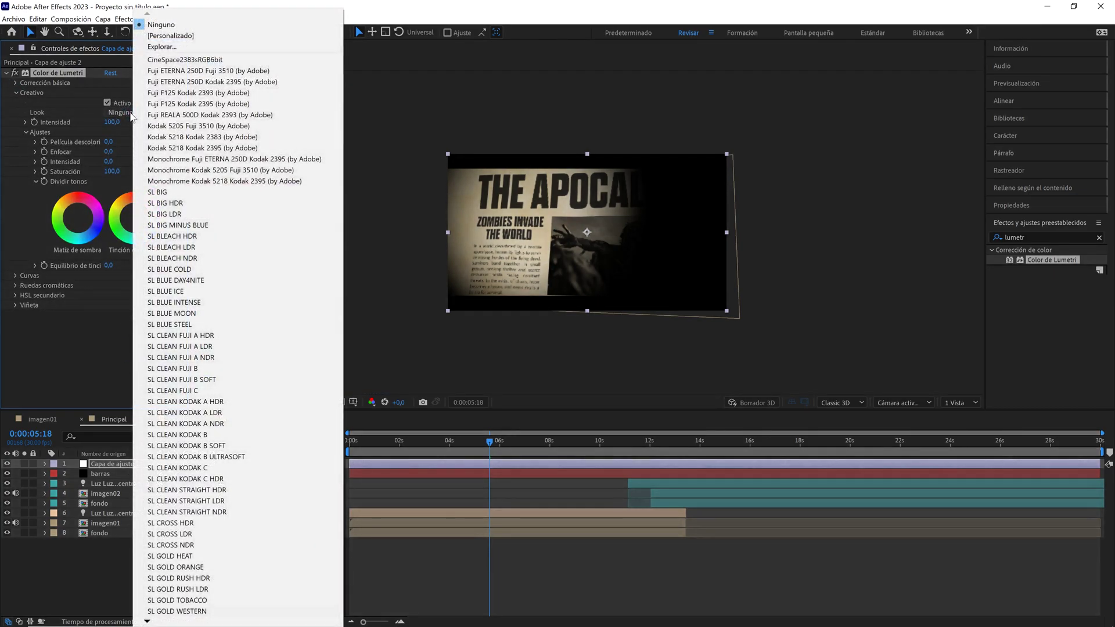
pyautogui.click(186, 291)
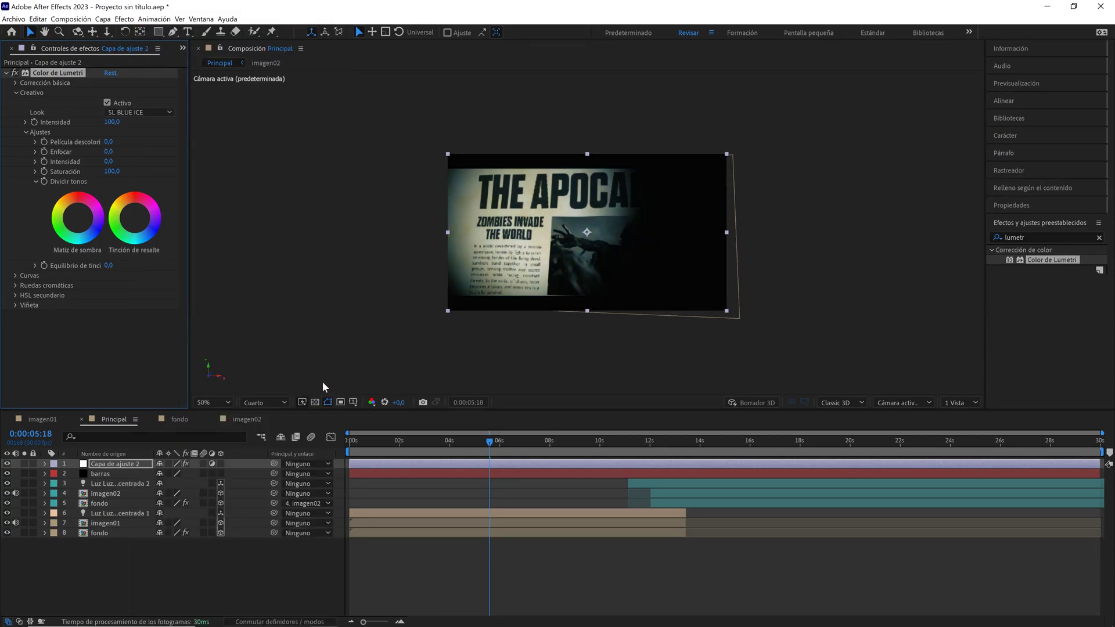
pyautogui.moveTo(408, 446); pyautogui.dragTo(315, 451)
pyautogui.click(259, 402)
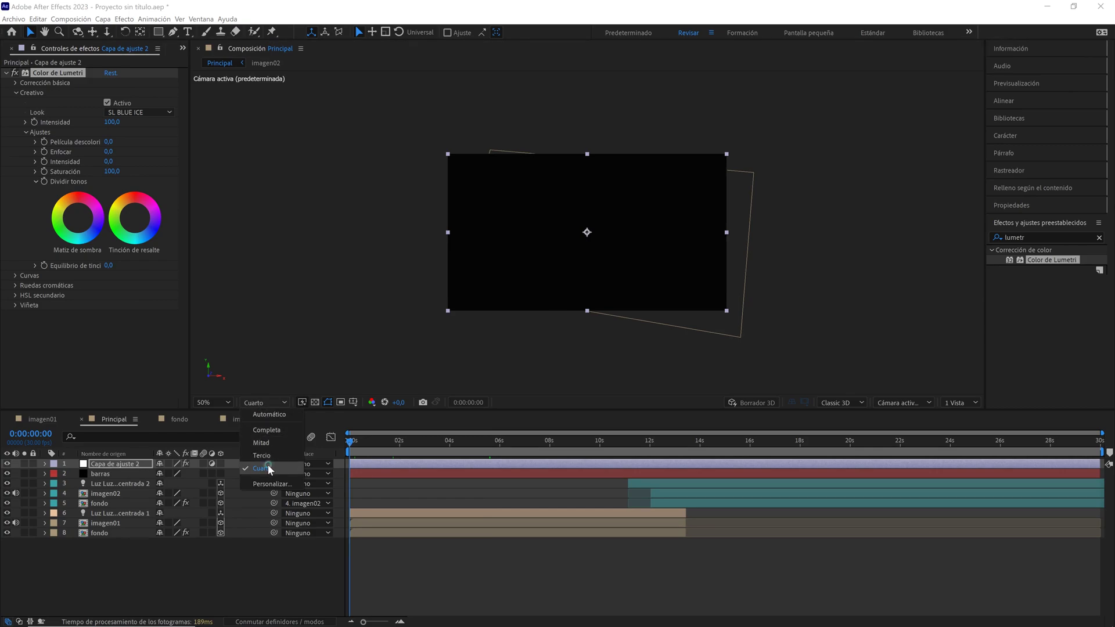
pyautogui.click(220, 403)
pyautogui.click(219, 403)
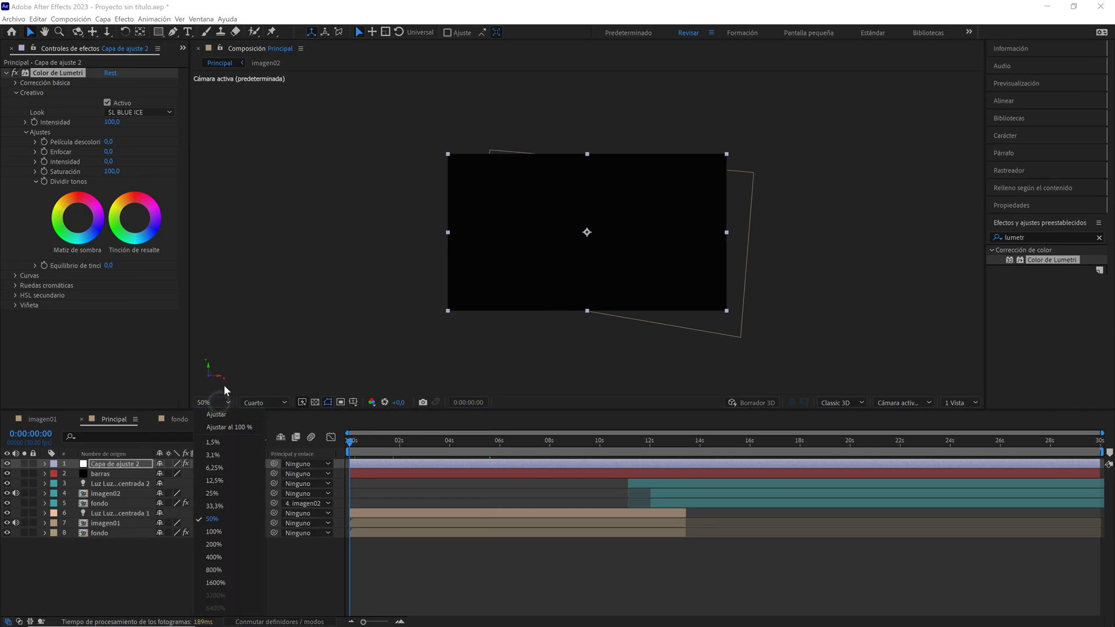
pyautogui.click(225, 416)
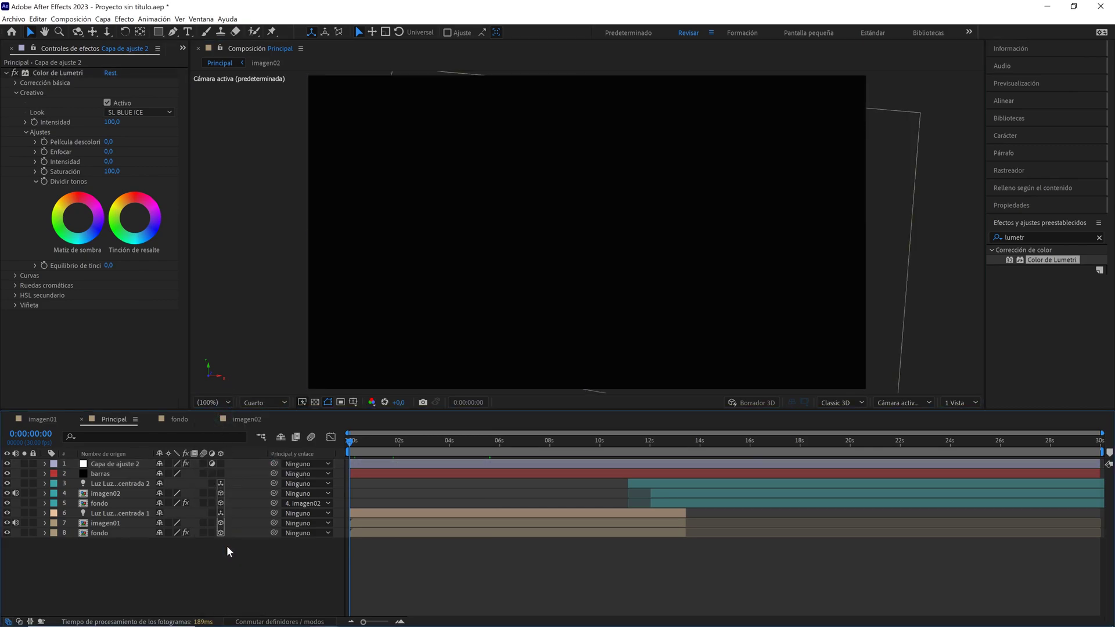
pyautogui.press('space')
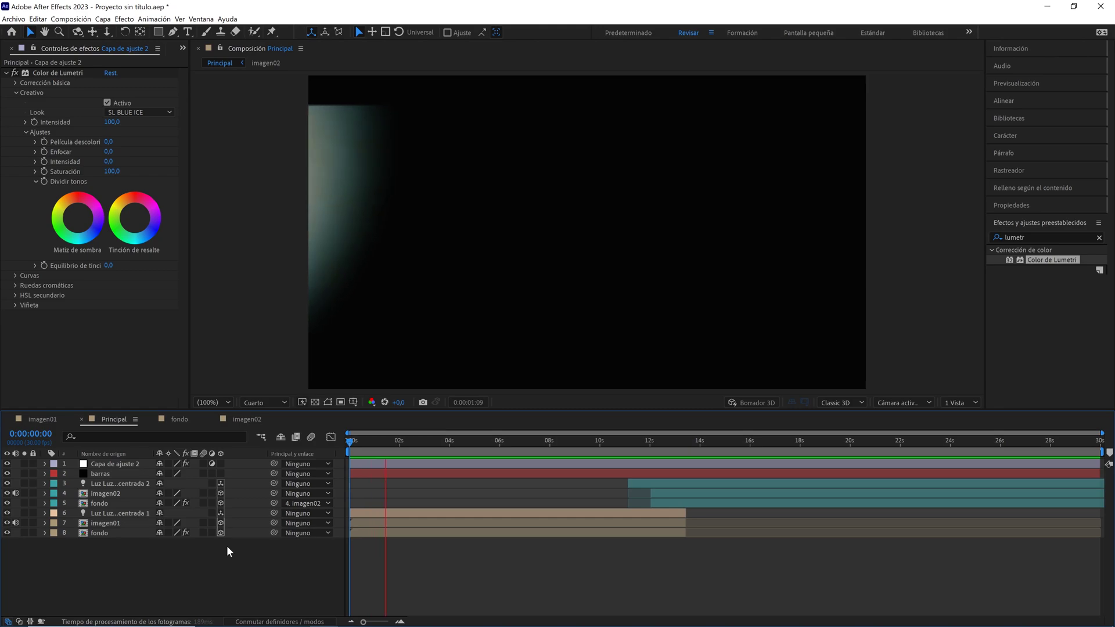